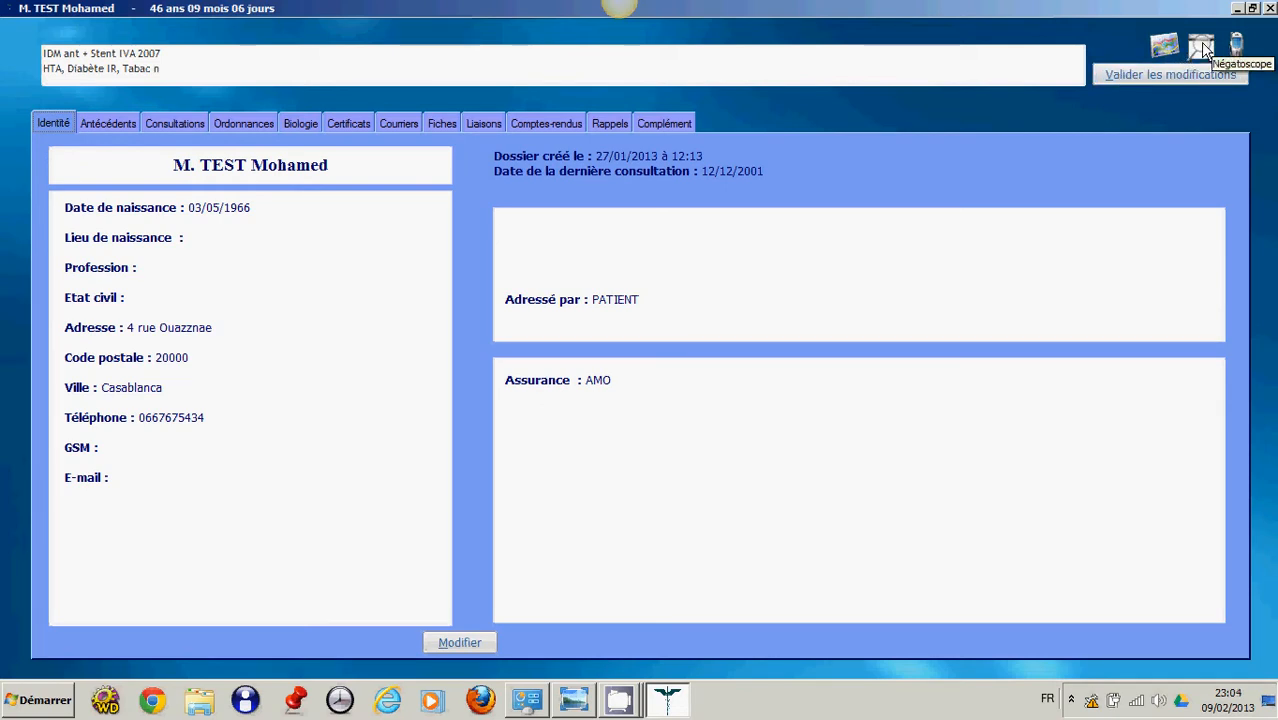
# Step: View the patient's Négatoscope, then return to the patient record
pyautogui.click(1204, 46)
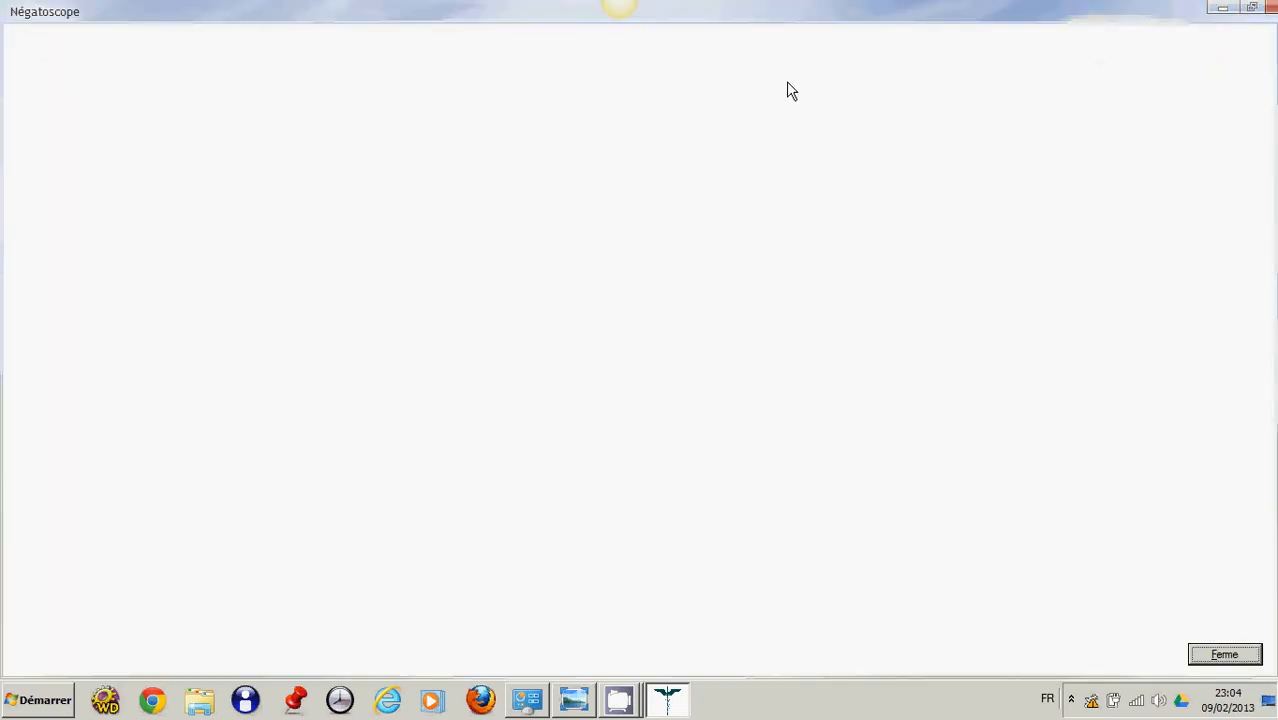
pyautogui.press('Escape')
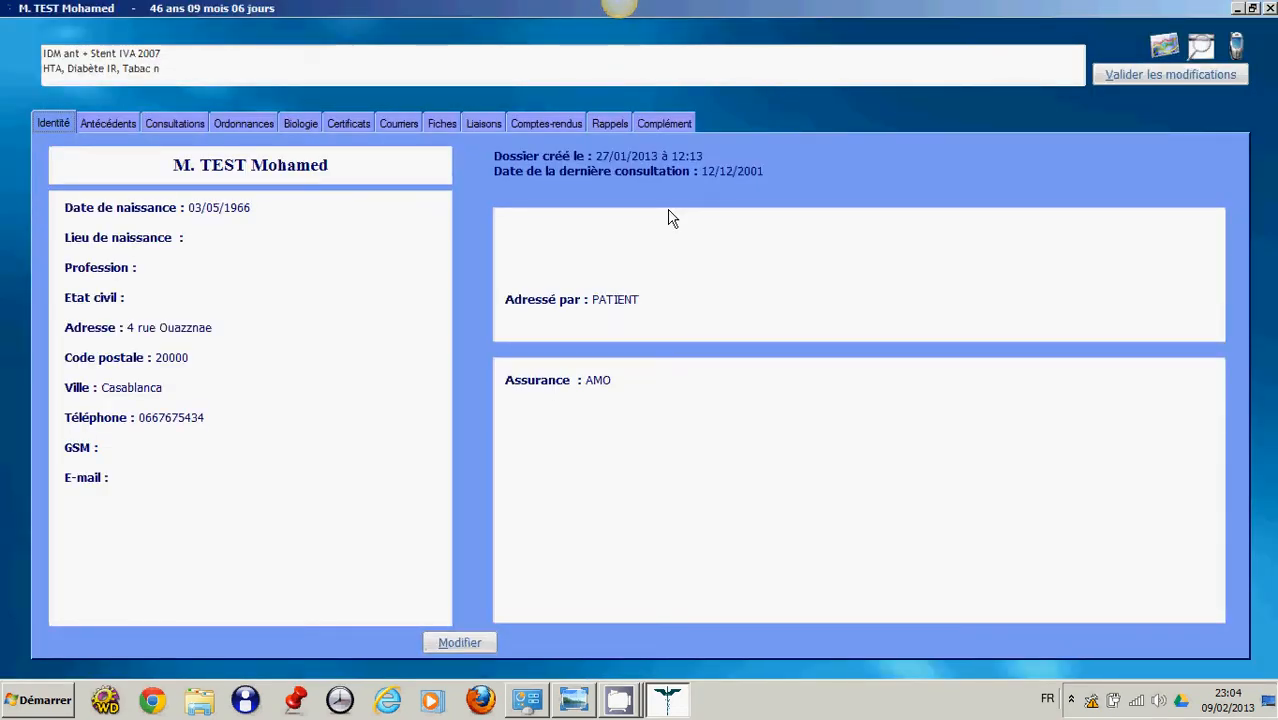
# Step: Edit the patient's antecedents, adding "Hernie inguinale" from the glossary and the free text "tetetet" to the surgical history
pyautogui.click(110, 126)
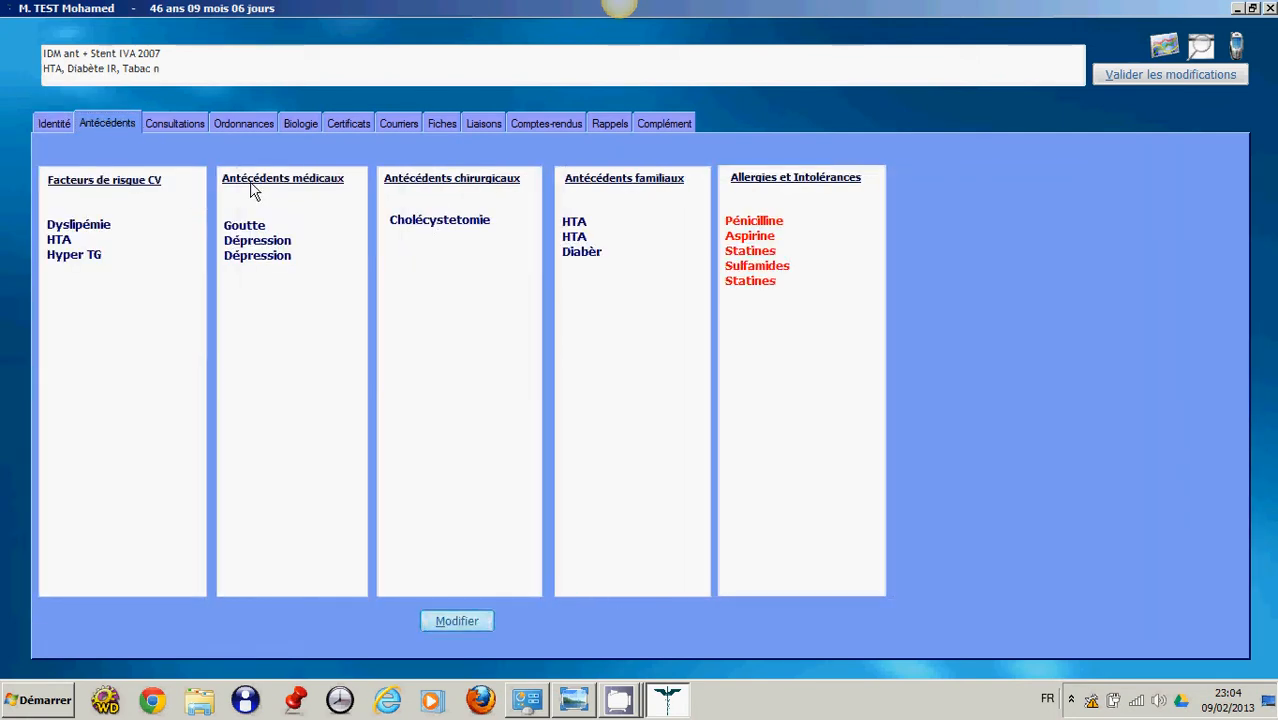
pyautogui.click(443, 617)
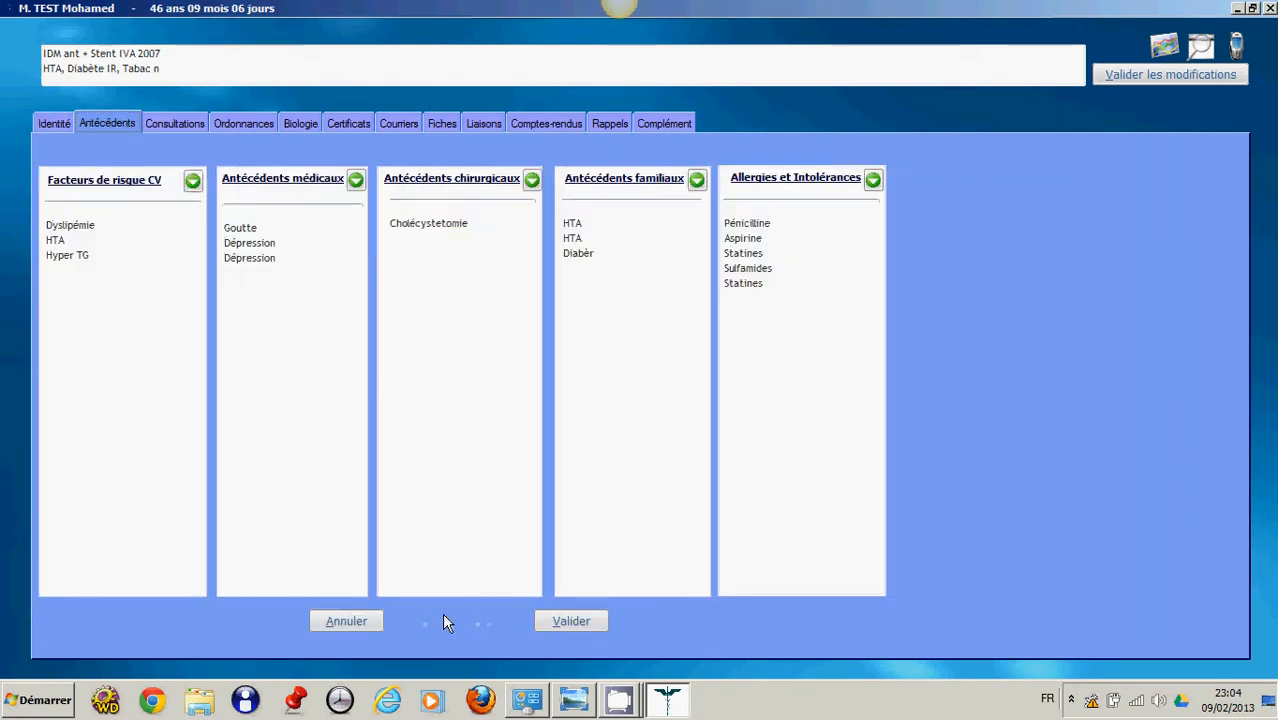
pyautogui.click(533, 181)
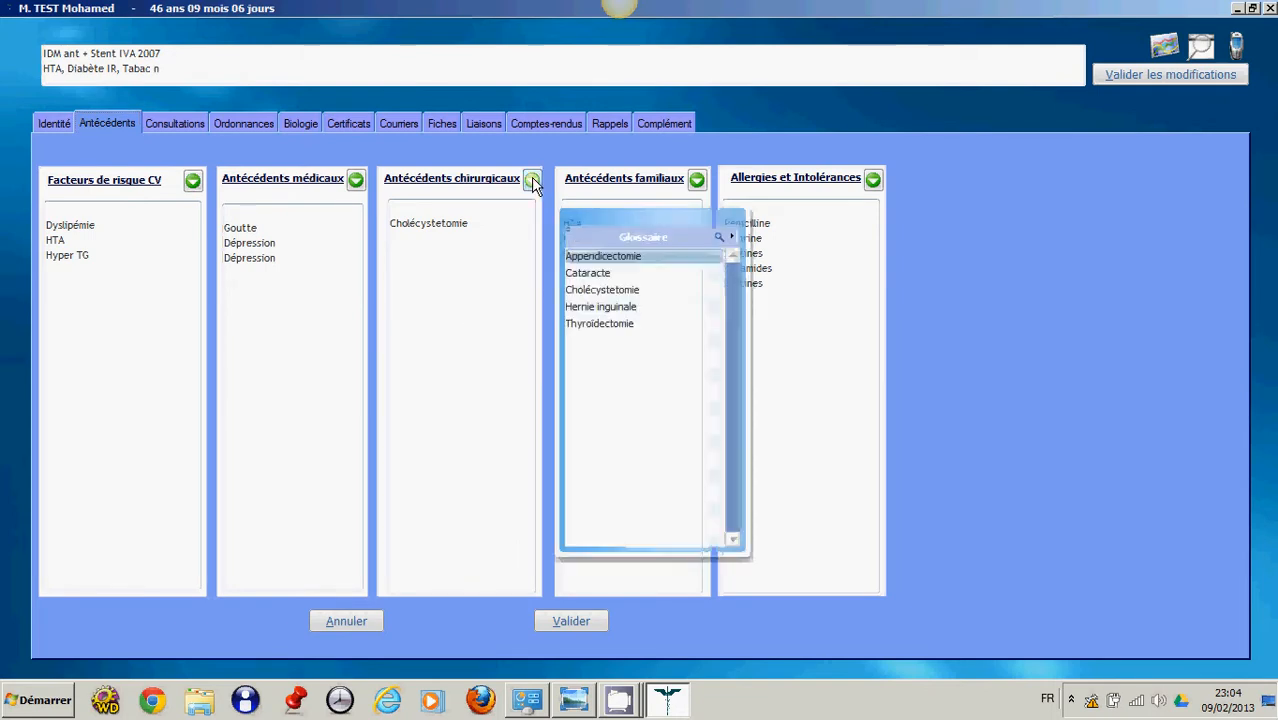
pyautogui.doubleClick(580, 306)
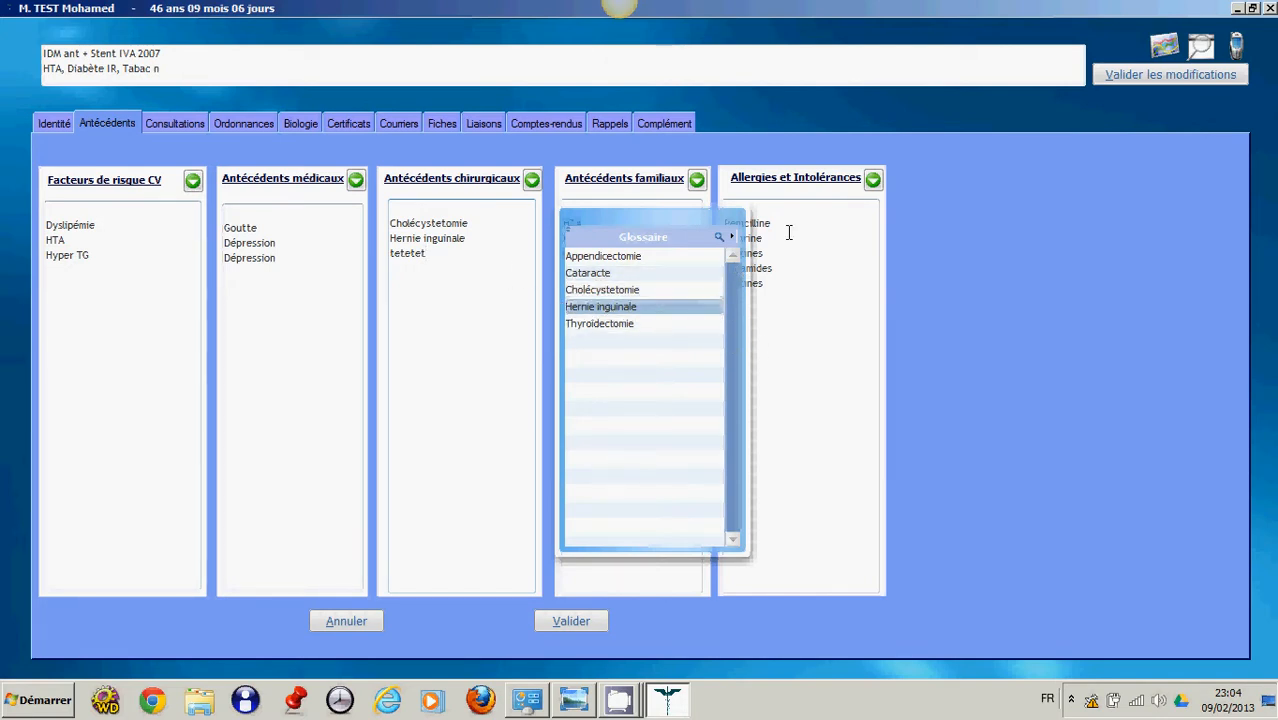
# Step: Add Sulfamides and Statines from the glossary to the allergies and intolerances, and validate the antecedents
pyautogui.click(872, 182)
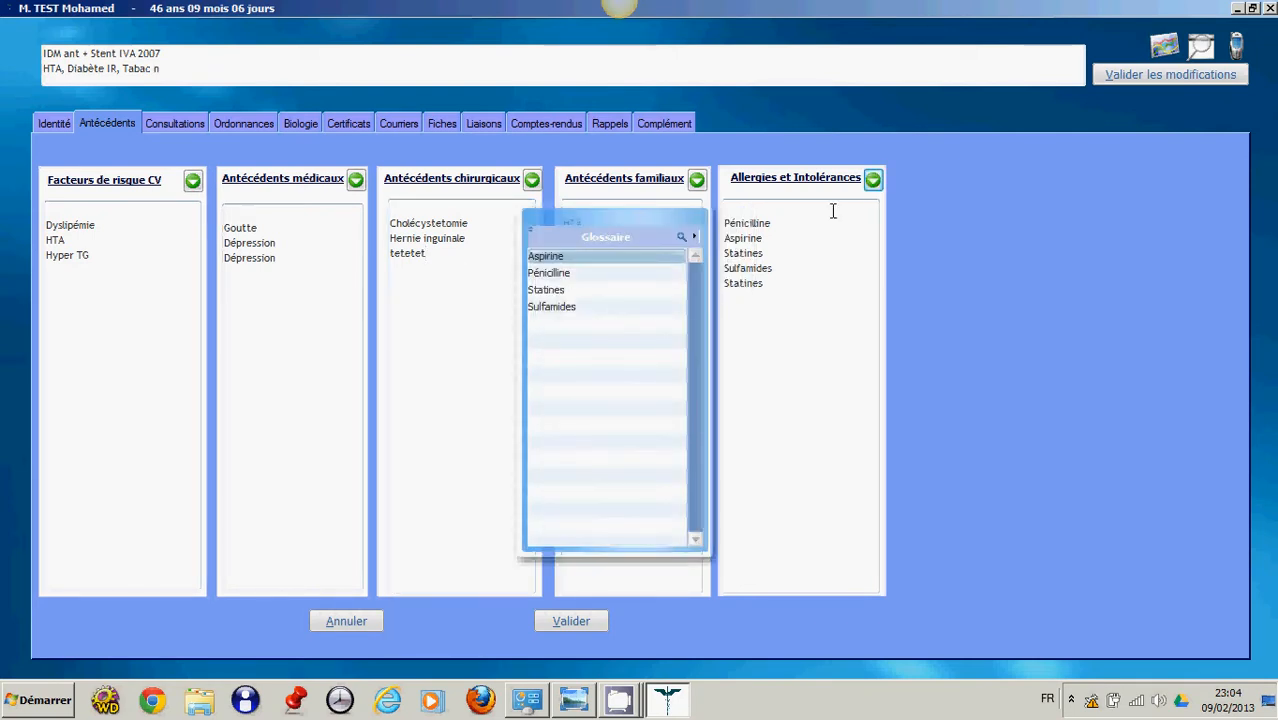
pyautogui.click(588, 309)
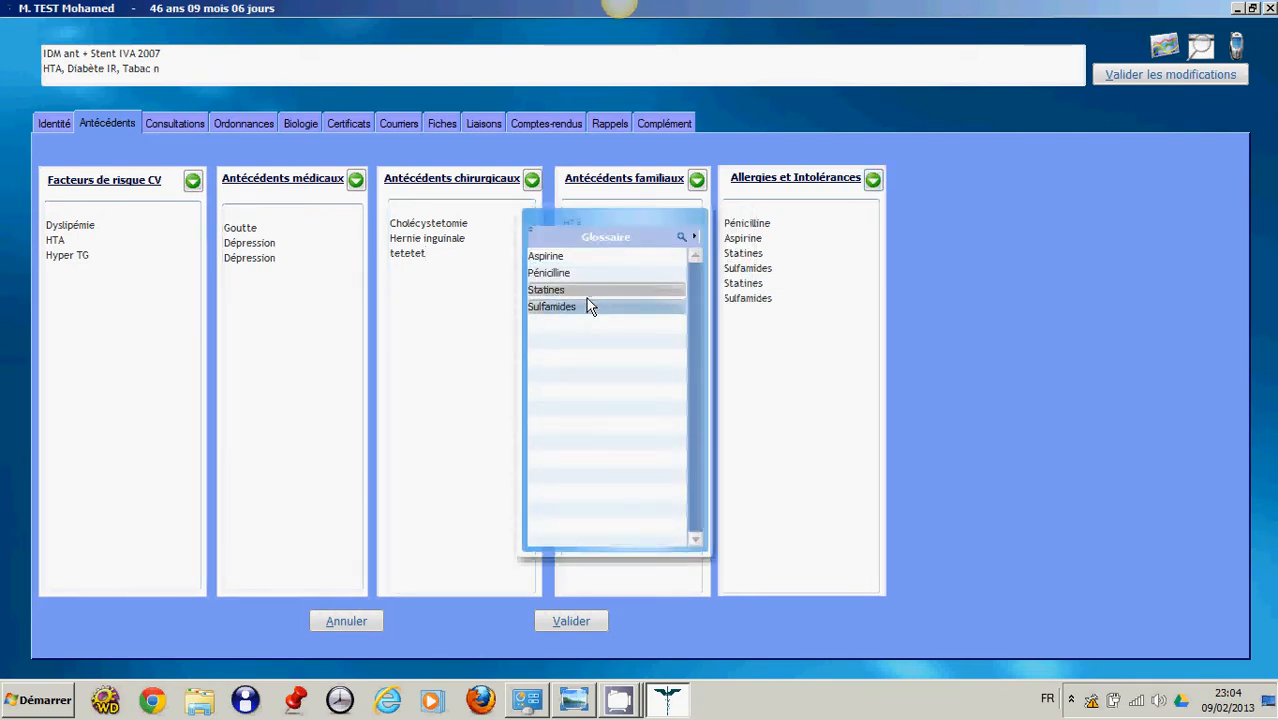
pyautogui.click(588, 294)
pyautogui.click(571, 622)
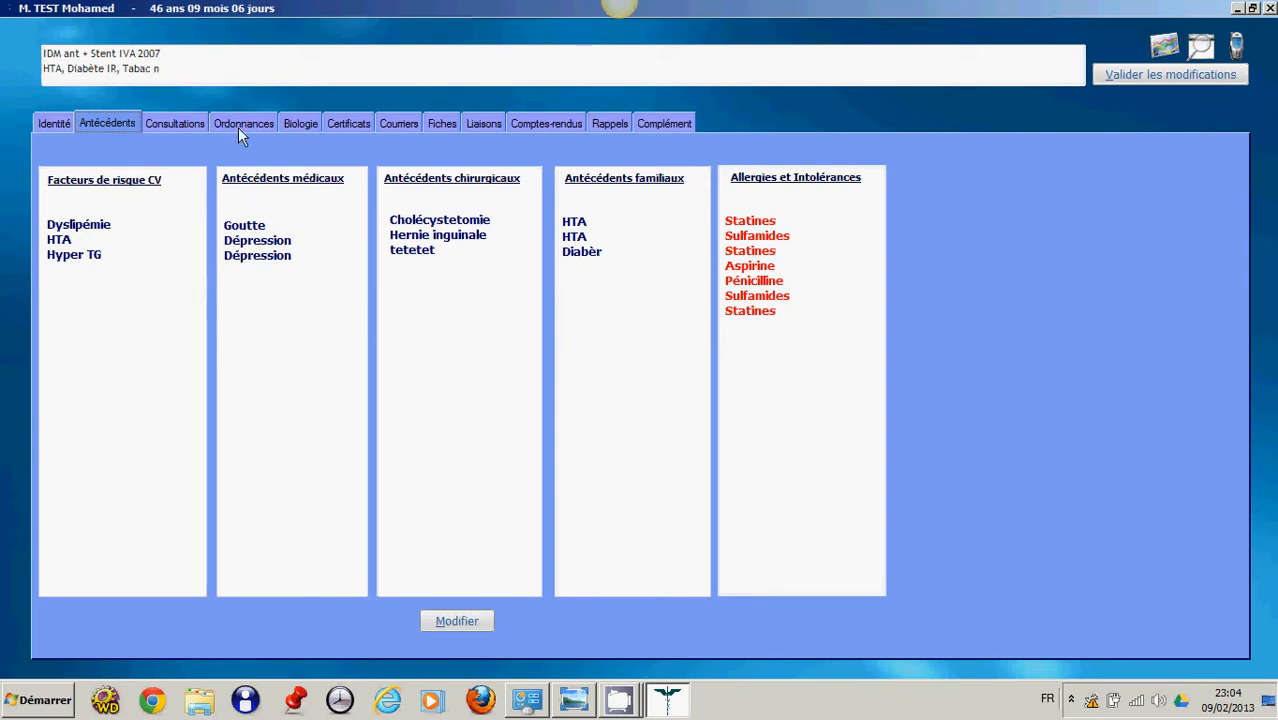
# Step: Show the PAS and FC columns in the patient's list of consultations
pyautogui.click(180, 128)
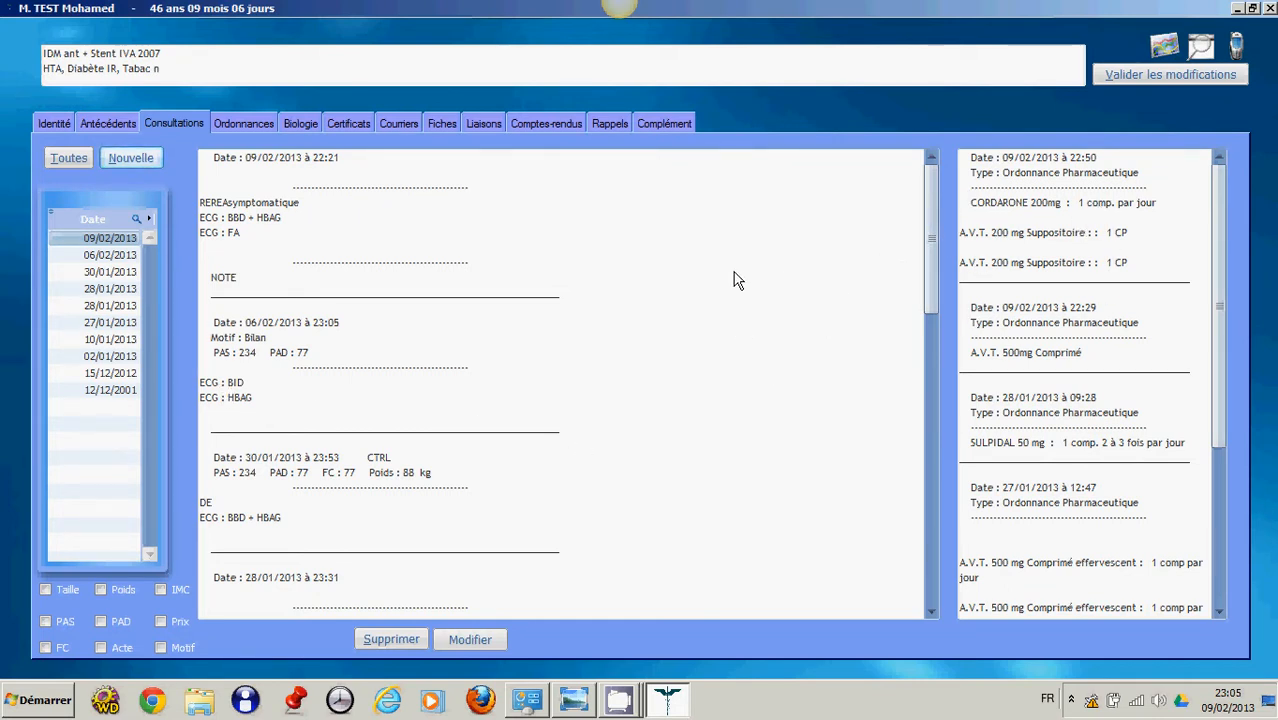
pyautogui.click(46, 619)
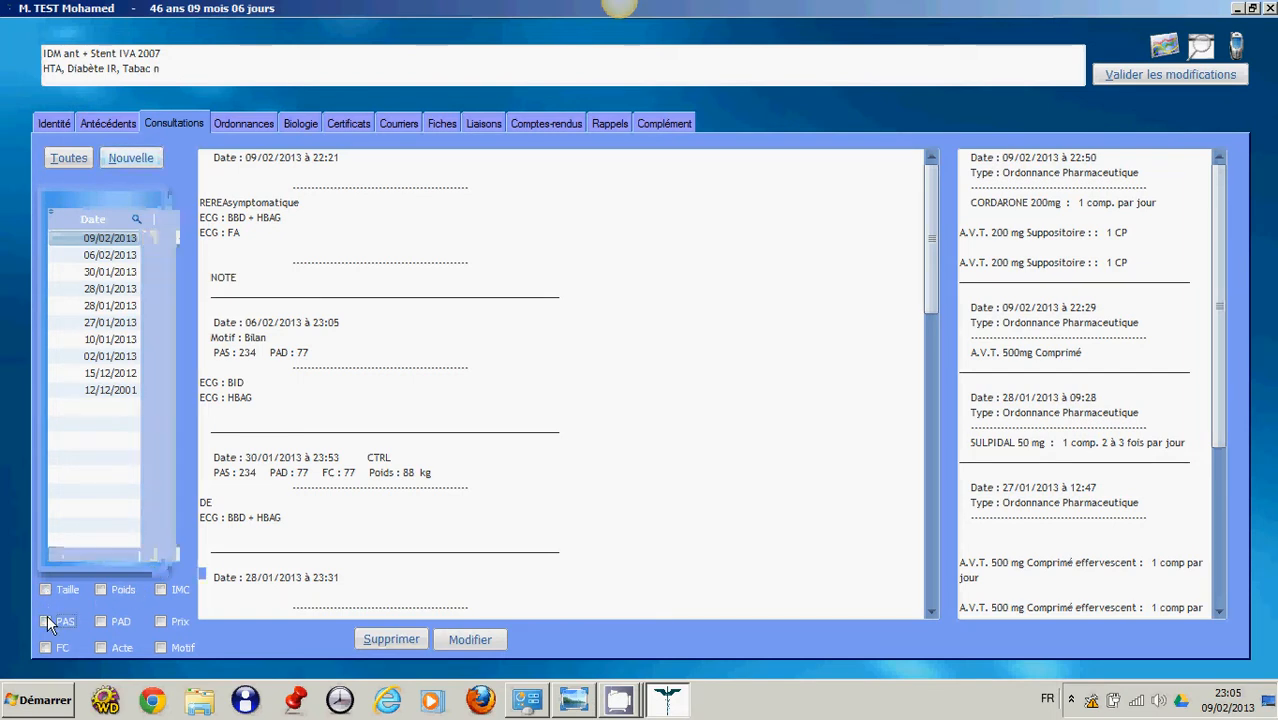
pyautogui.click(46, 647)
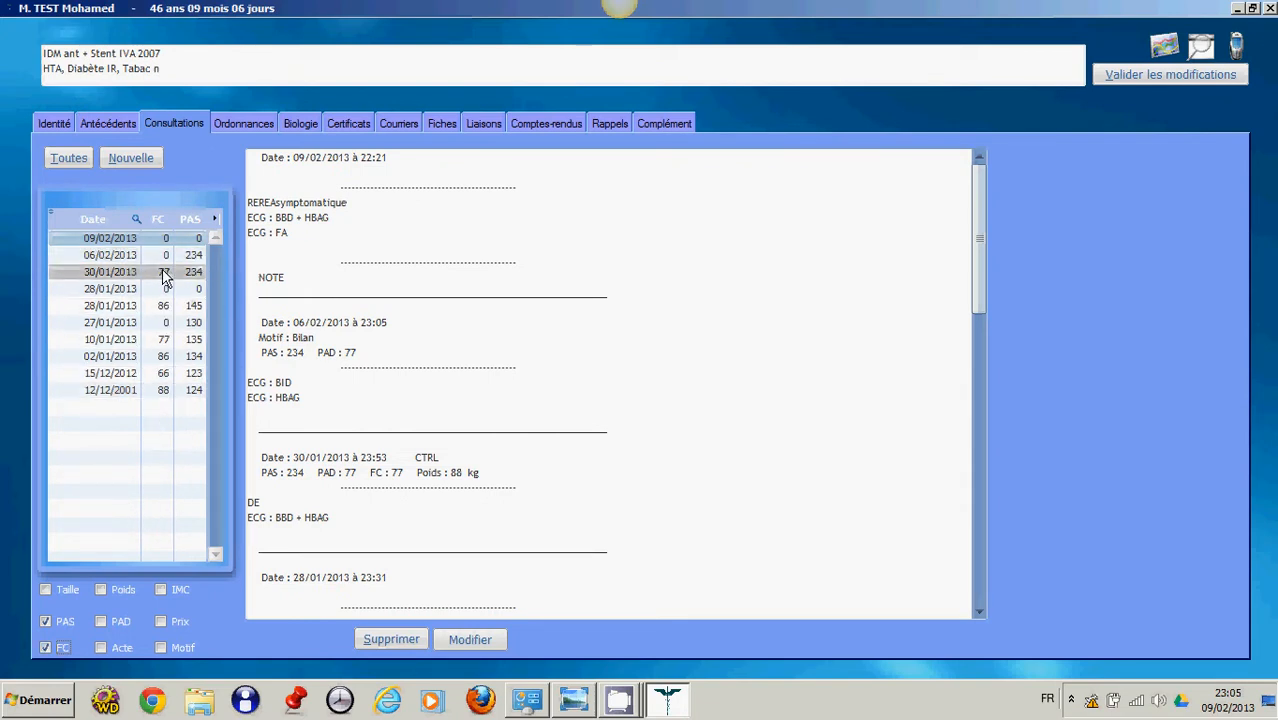
# Step: Create a new consultation with PAS 120, PAD 80 and FC 66
pyautogui.click(132, 158)
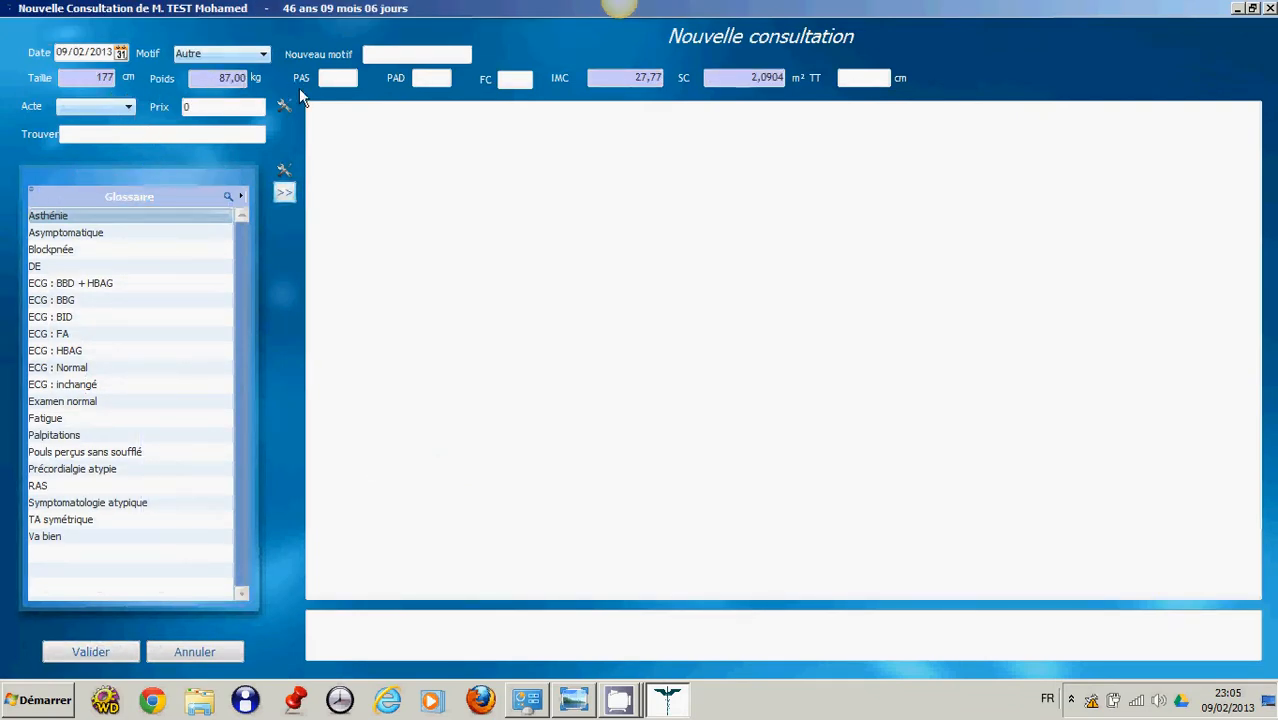
pyautogui.click(338, 78)
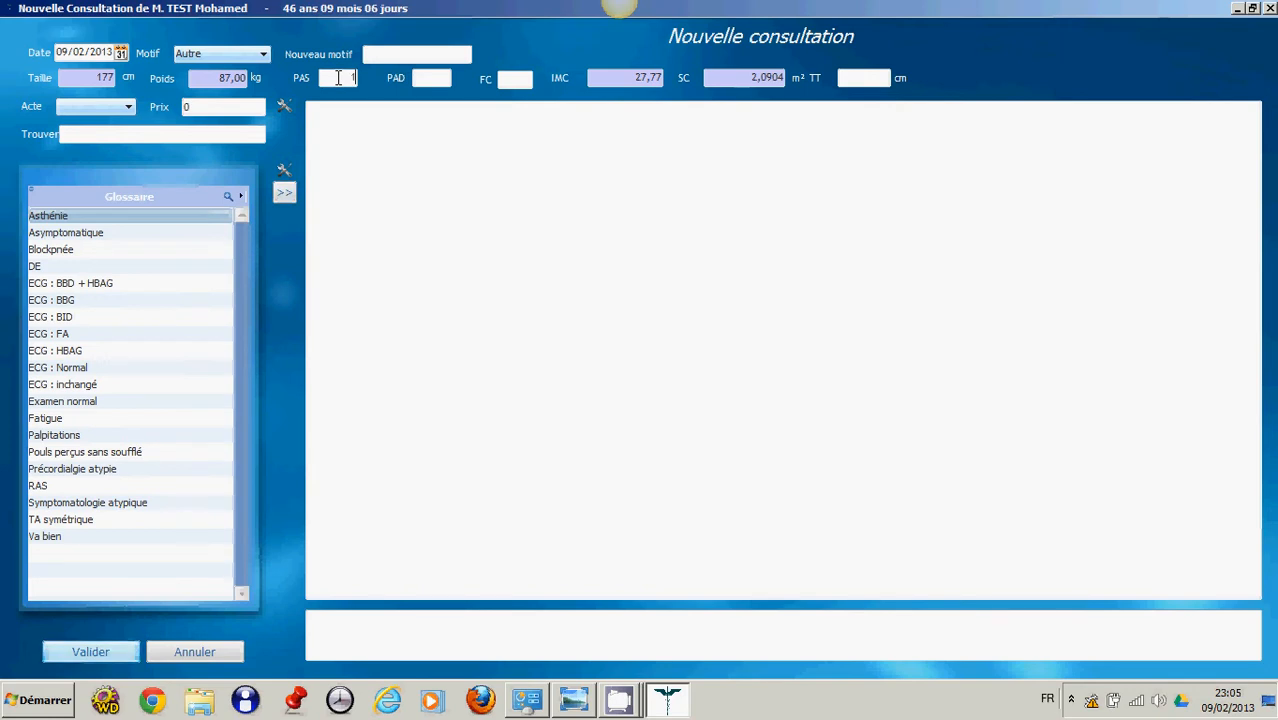
pyautogui.write('120')
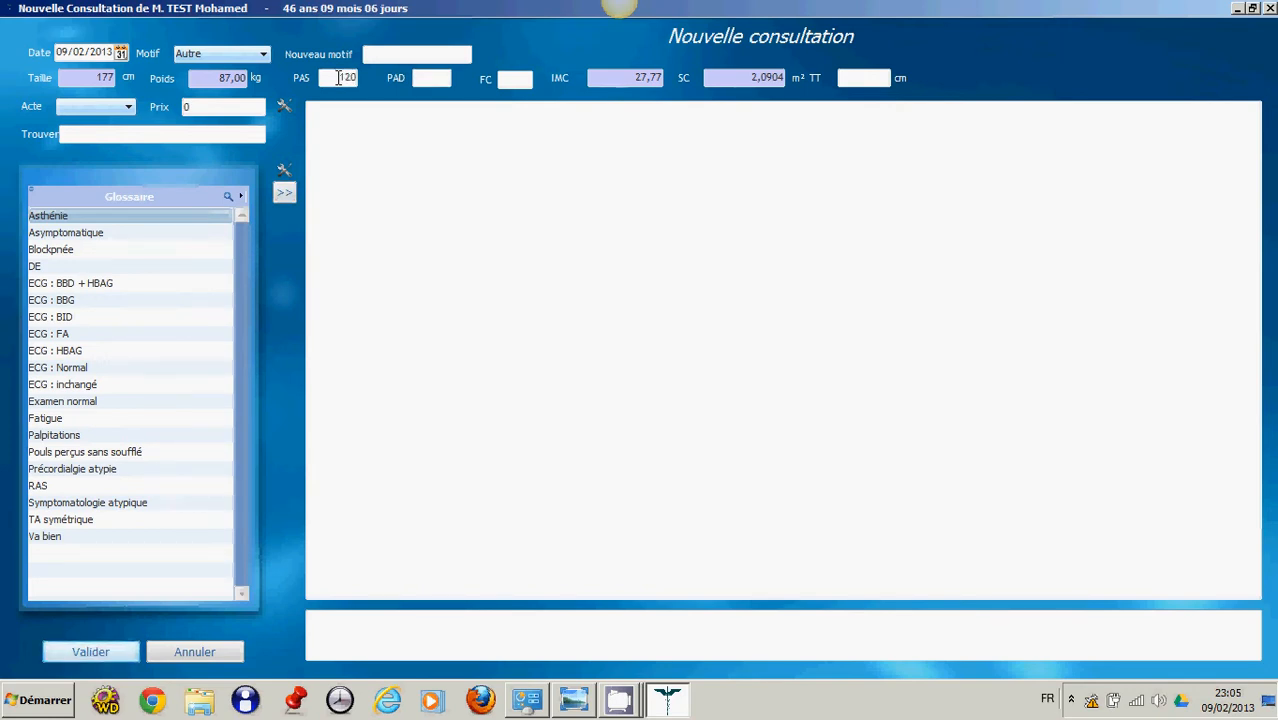
pyautogui.write('80')
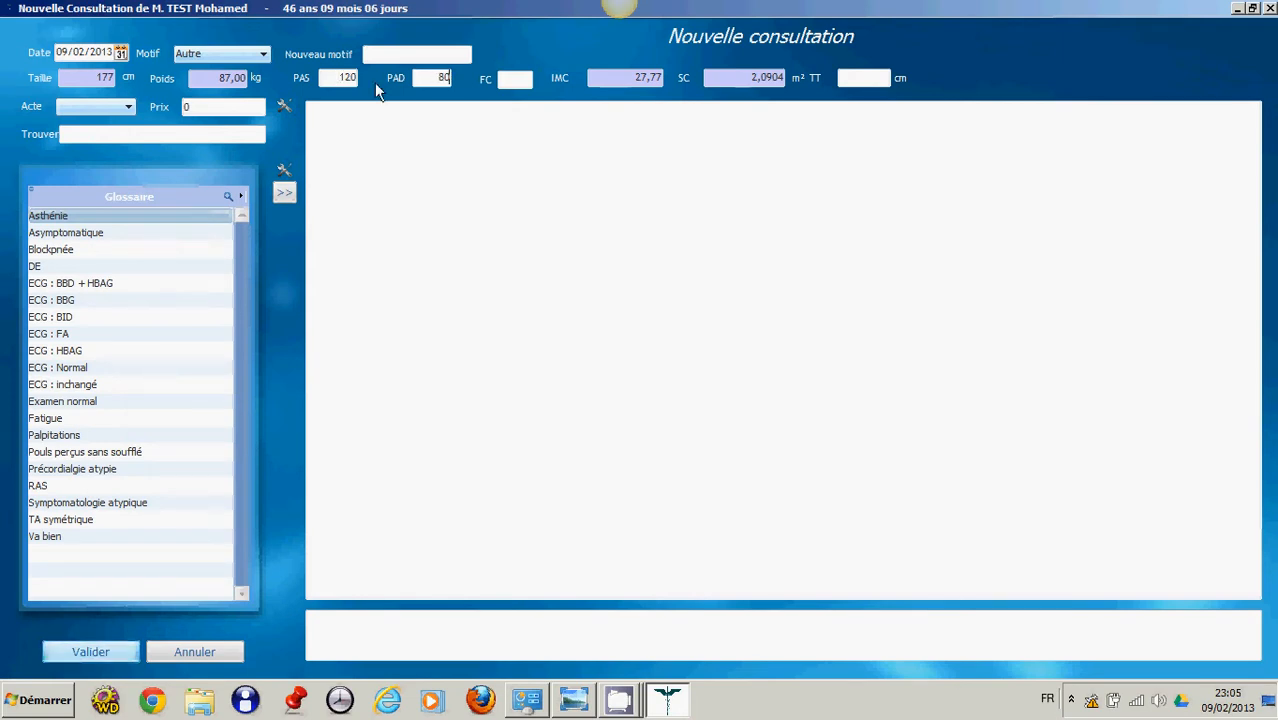
pyautogui.click(513, 79)
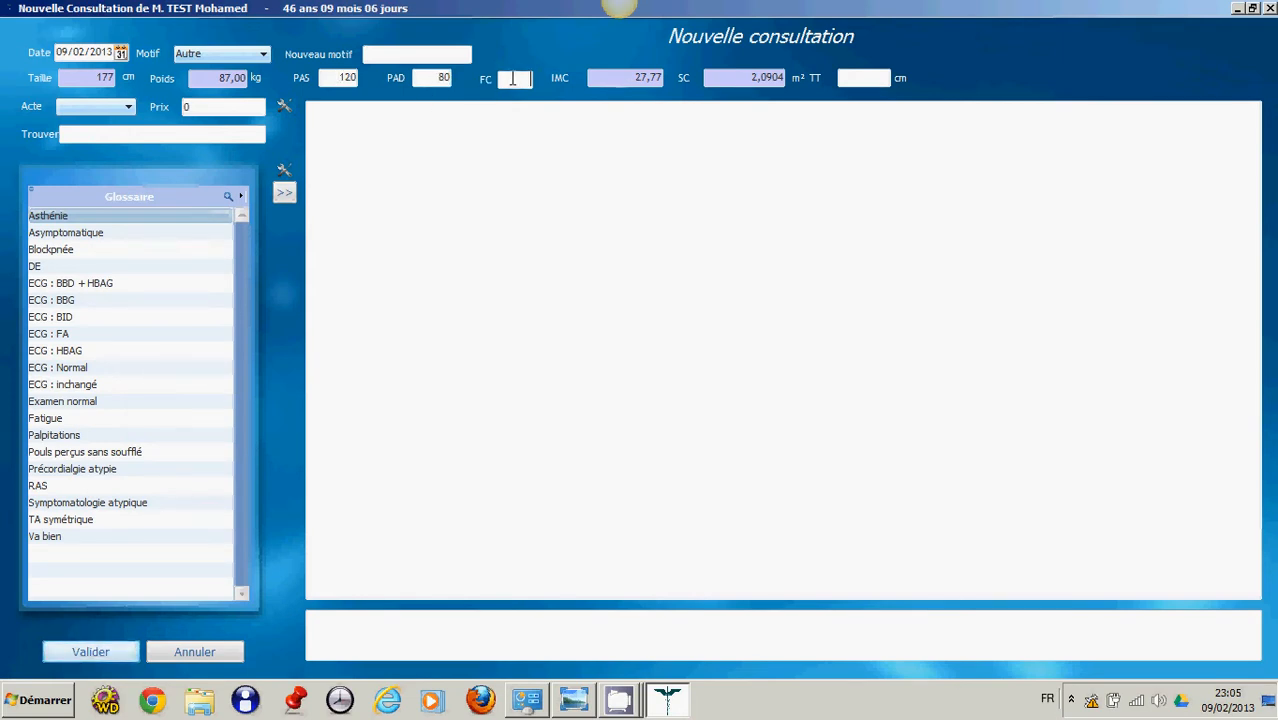
pyautogui.write('66')
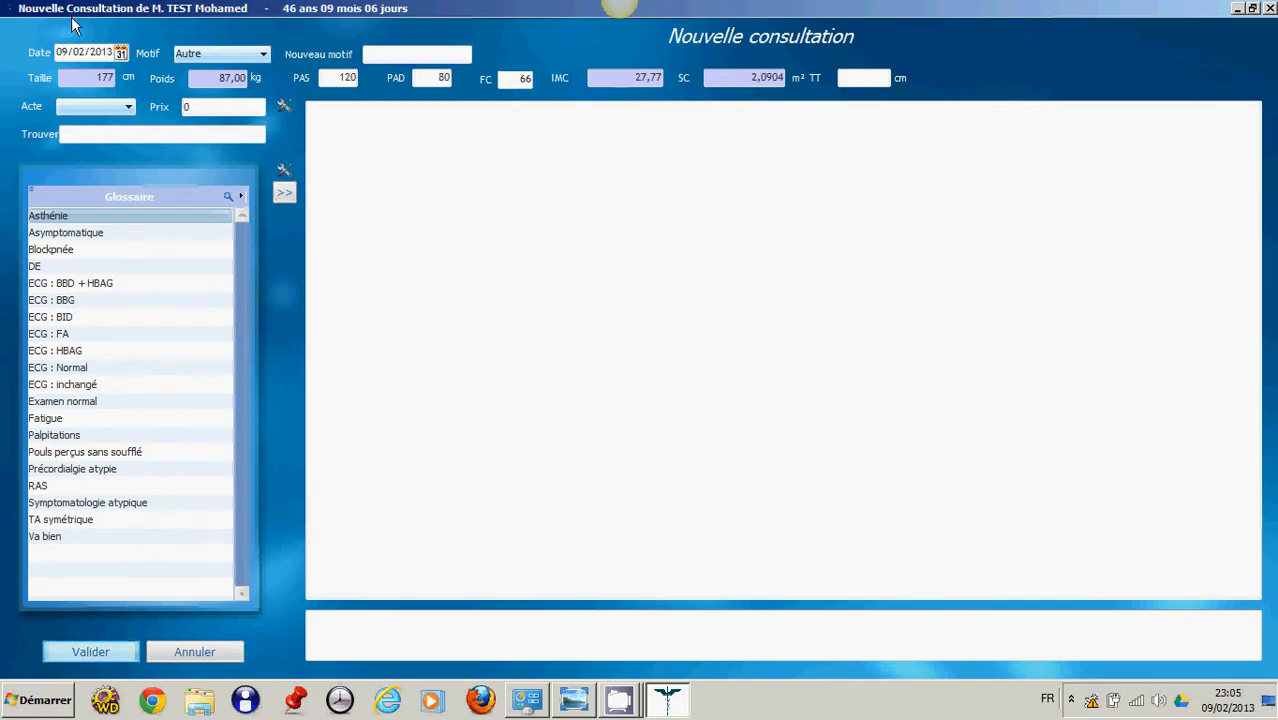
pyautogui.click(121, 55)
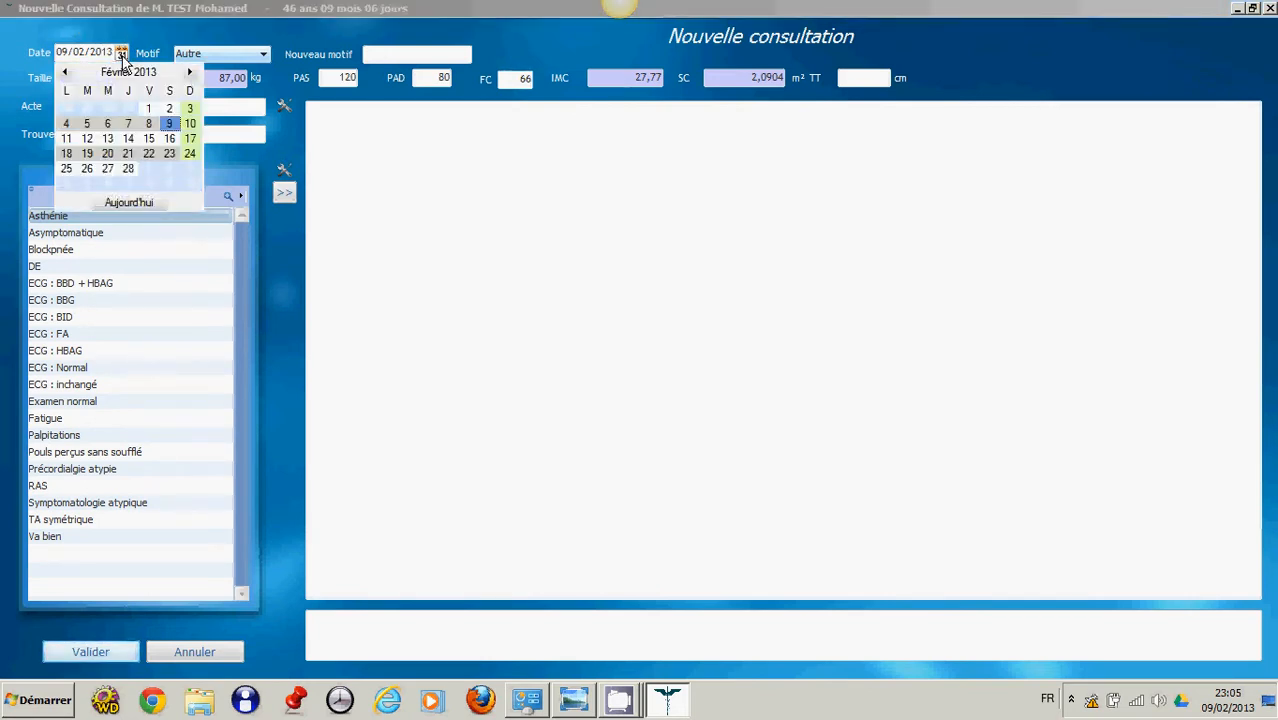
pyautogui.click(121, 55)
pyautogui.click(95, 51)
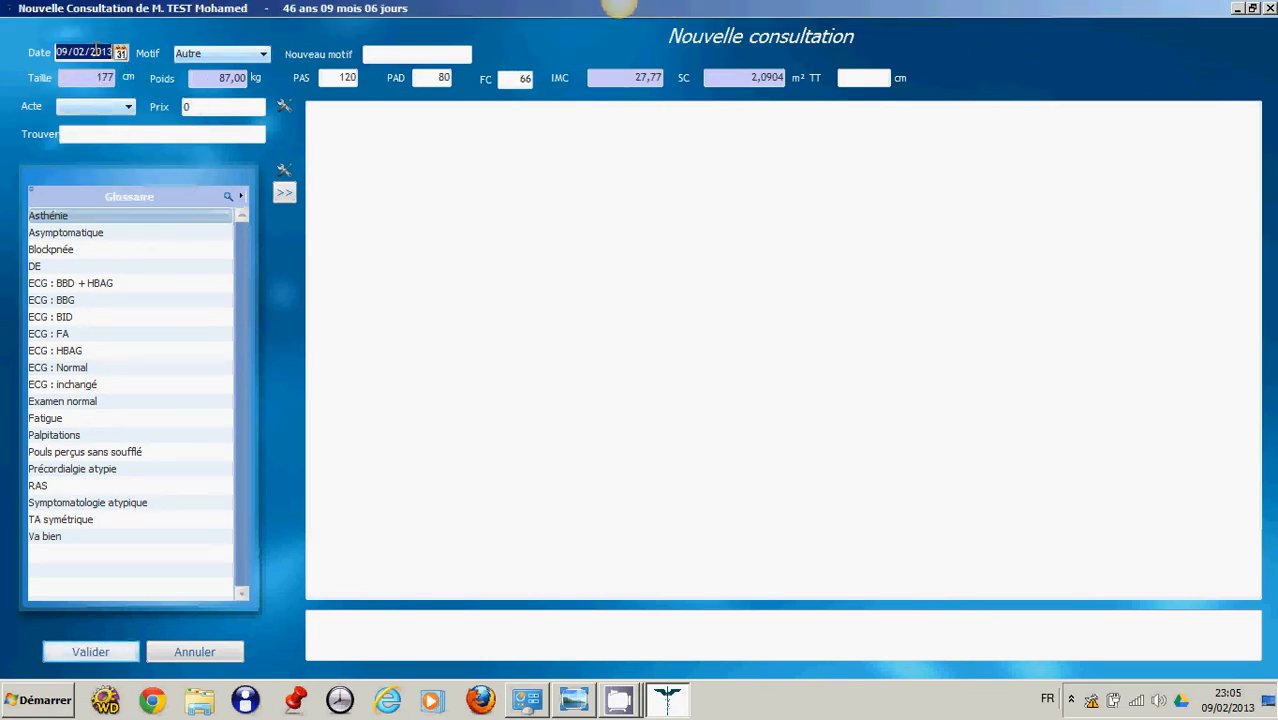
pyautogui.click(333, 165)
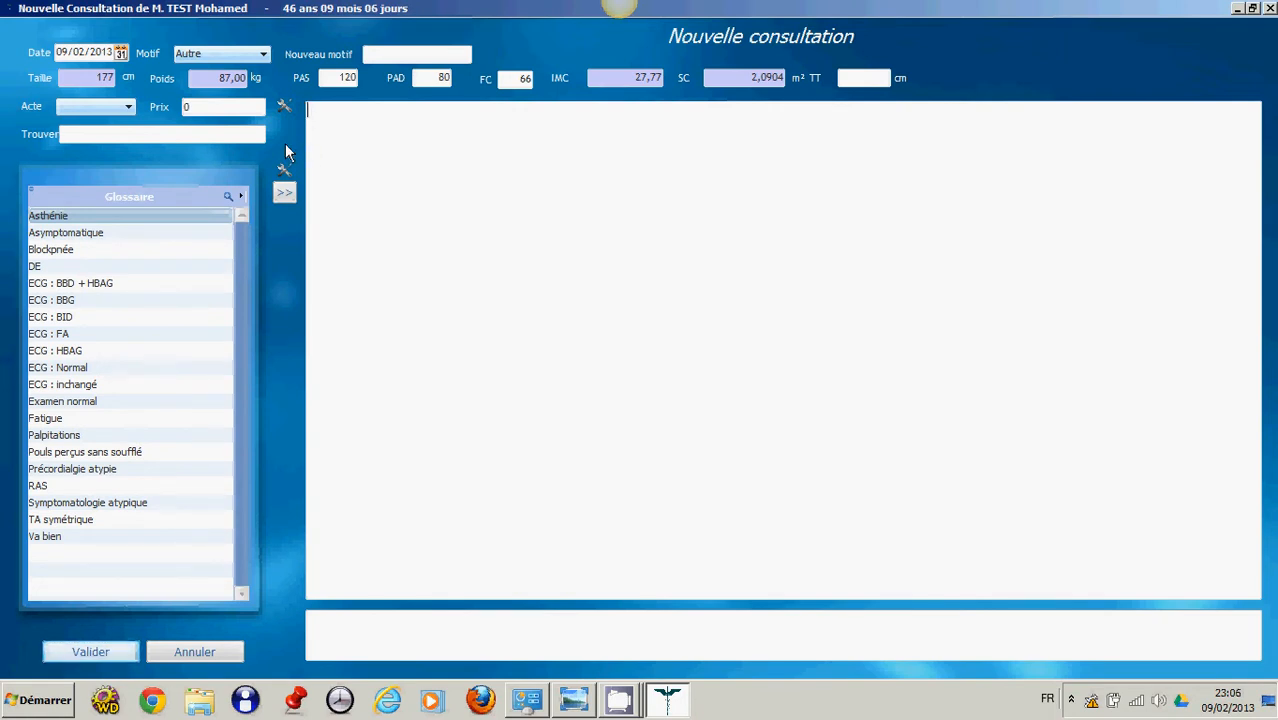
pyautogui.click(264, 55)
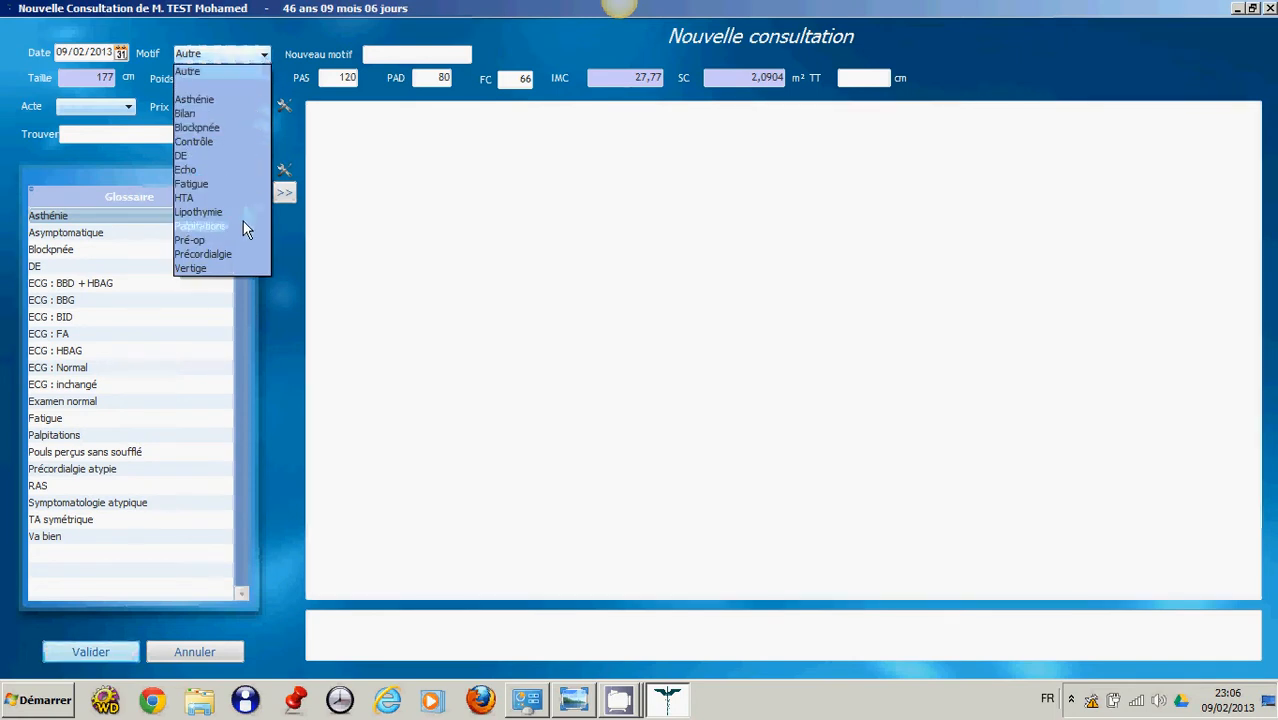
pyautogui.click(389, 60)
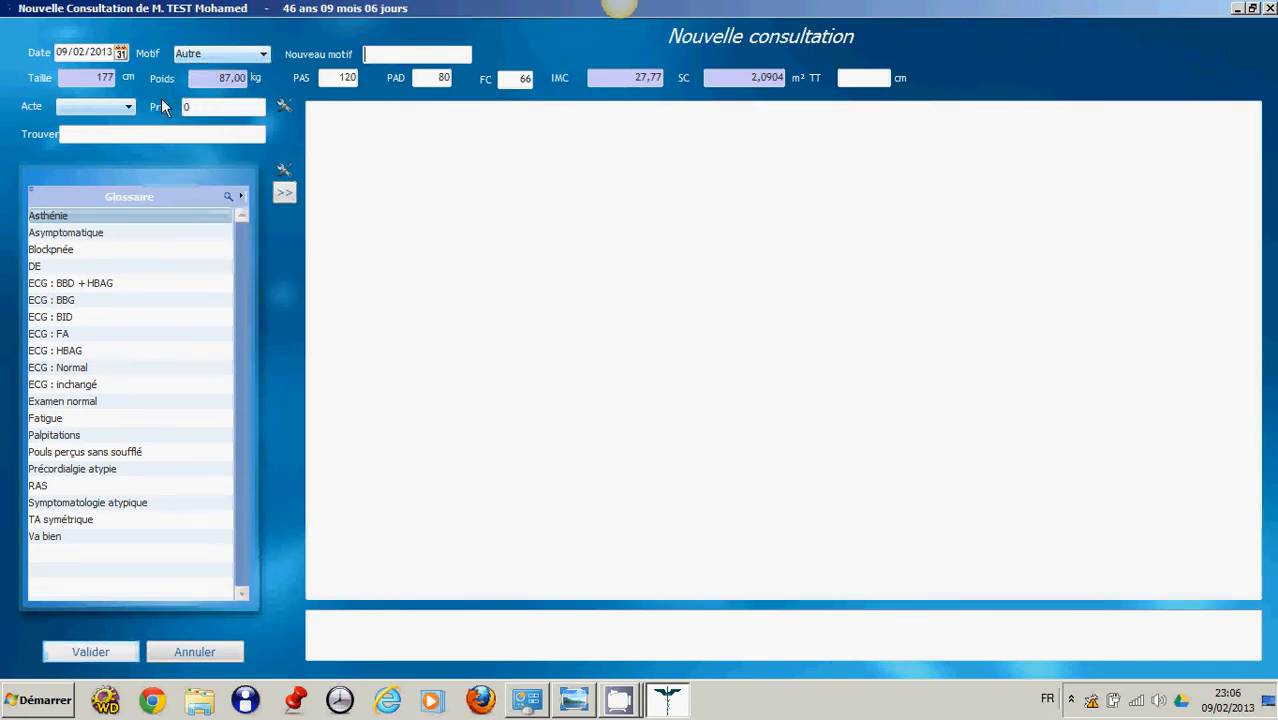
# Step: Set the consultation's act to C and its price to 250, and review the managed act categories
pyautogui.click(129, 106)
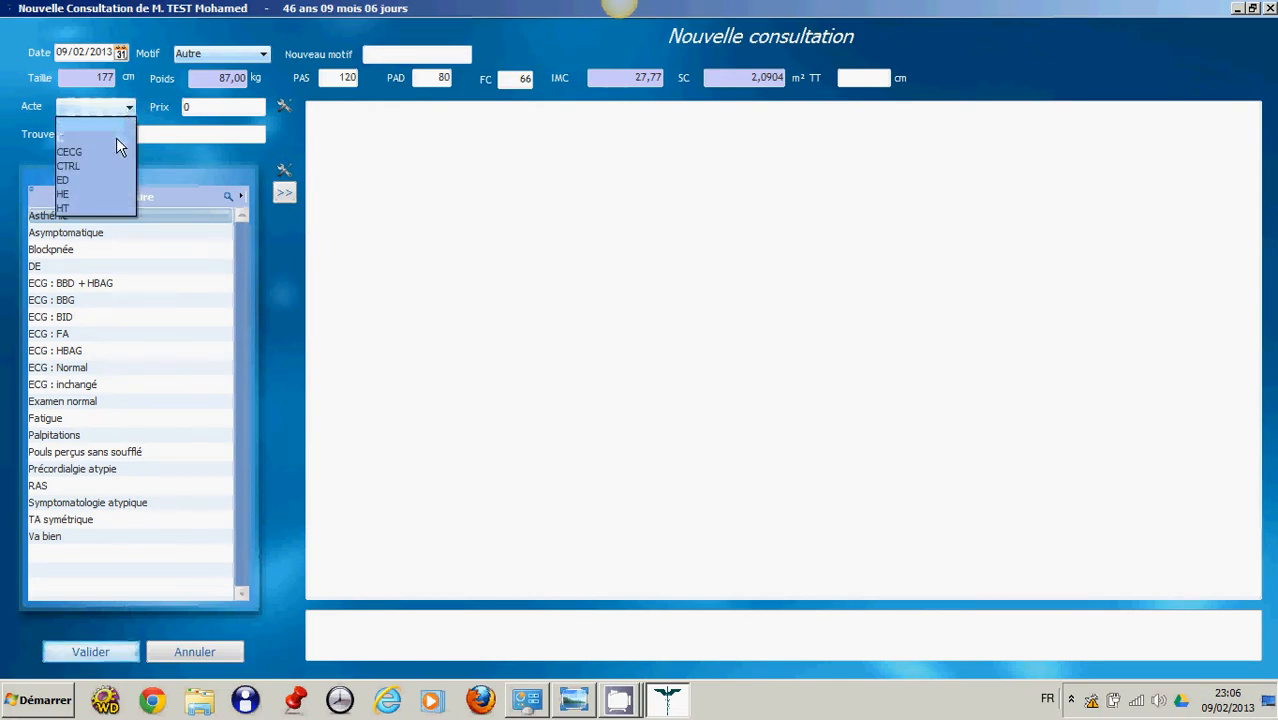
pyautogui.click(115, 139)
pyautogui.click(200, 107)
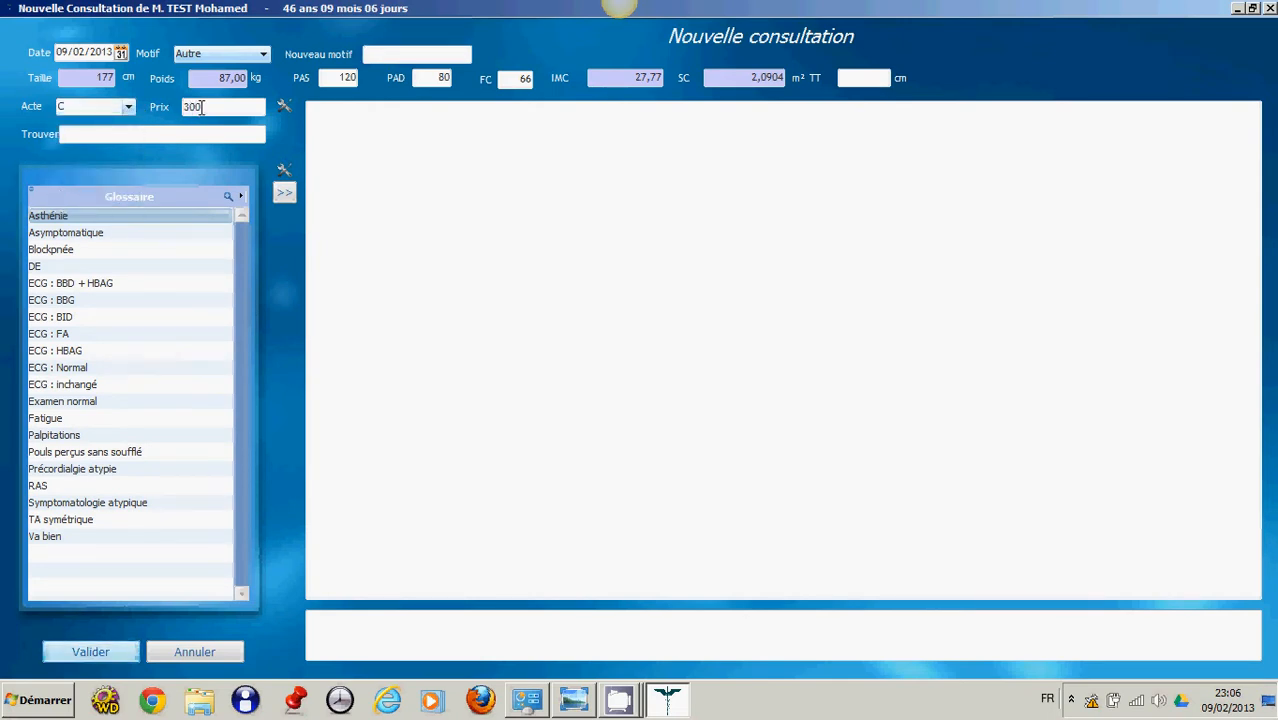
pyautogui.doubleClick(201, 107)
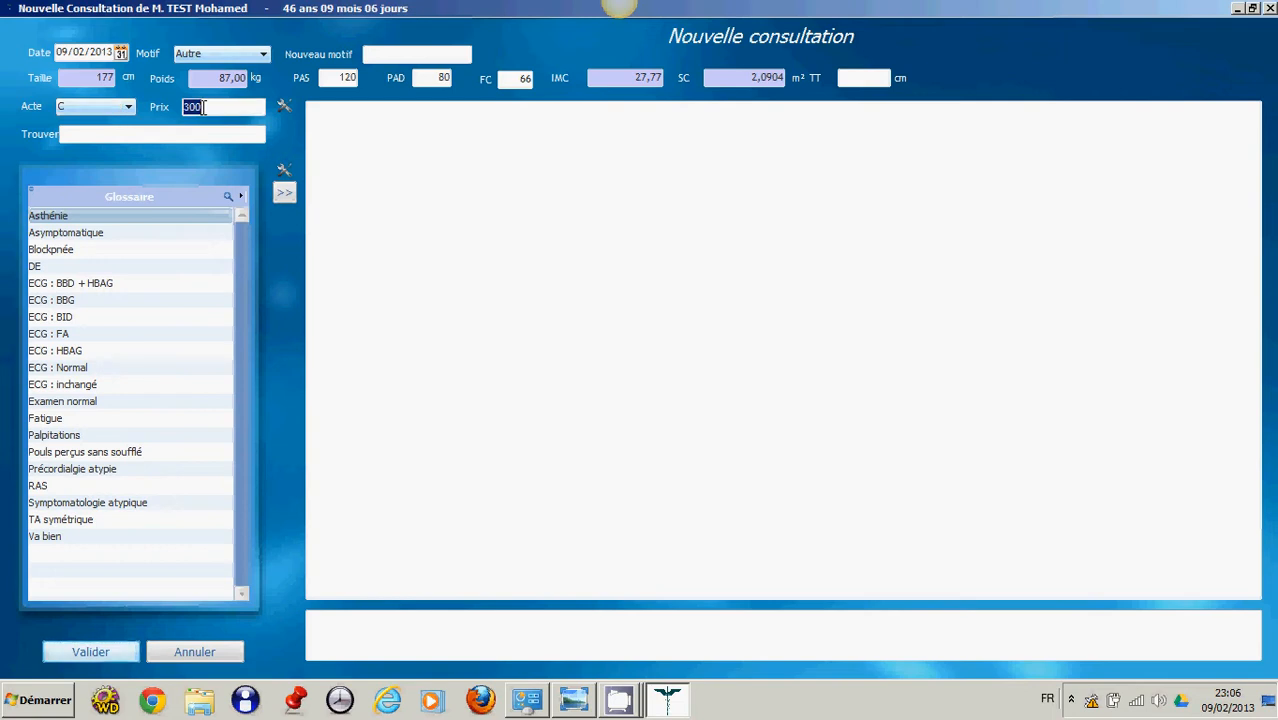
pyautogui.write('250')
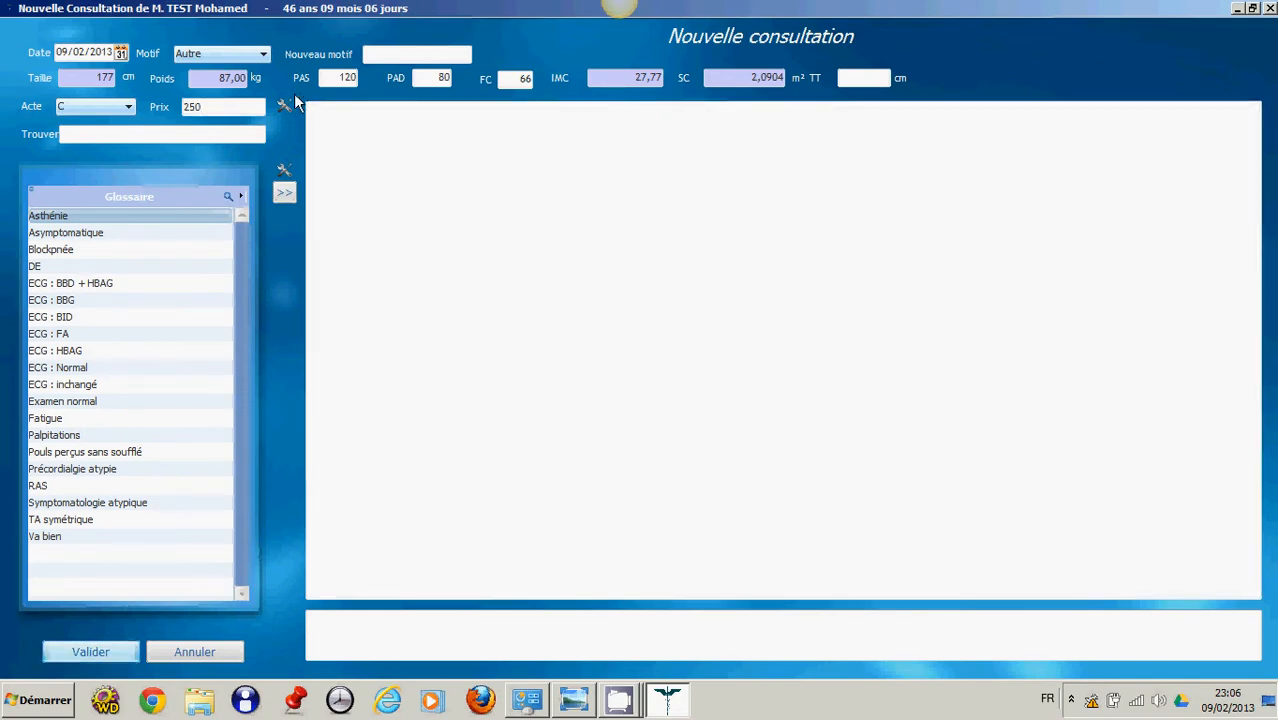
pyautogui.click(283, 107)
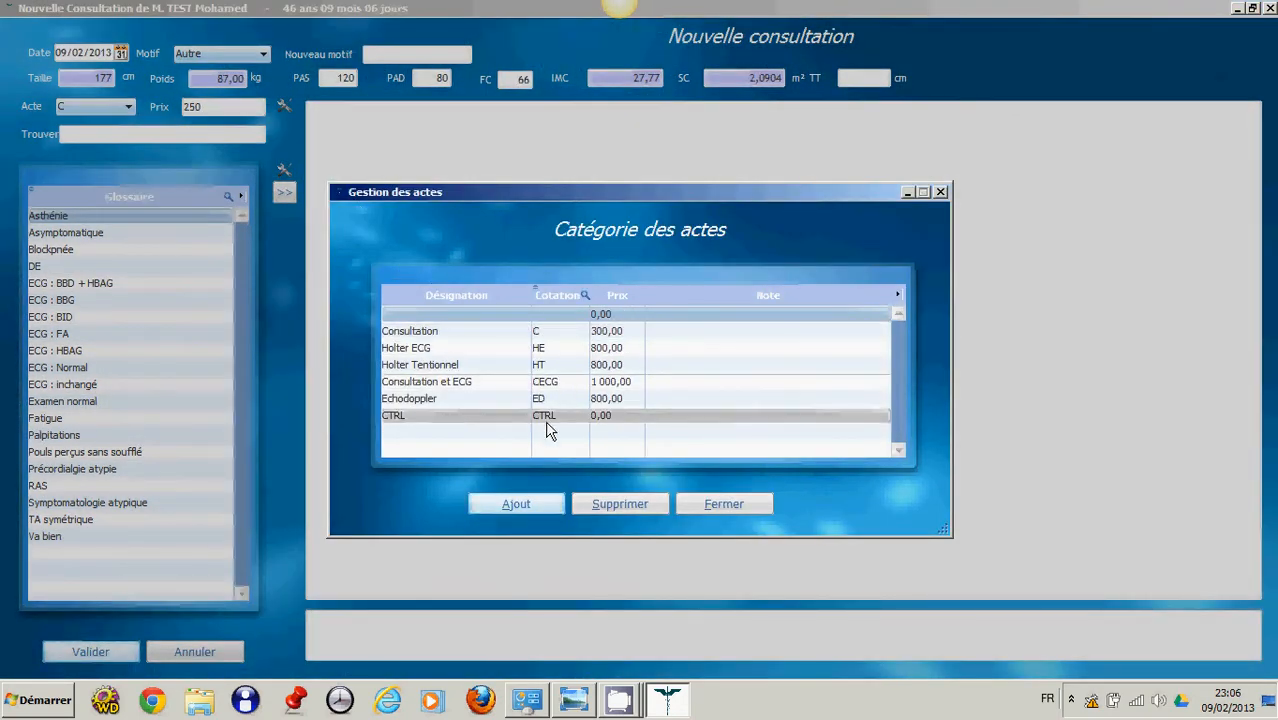
pyautogui.click(706, 503)
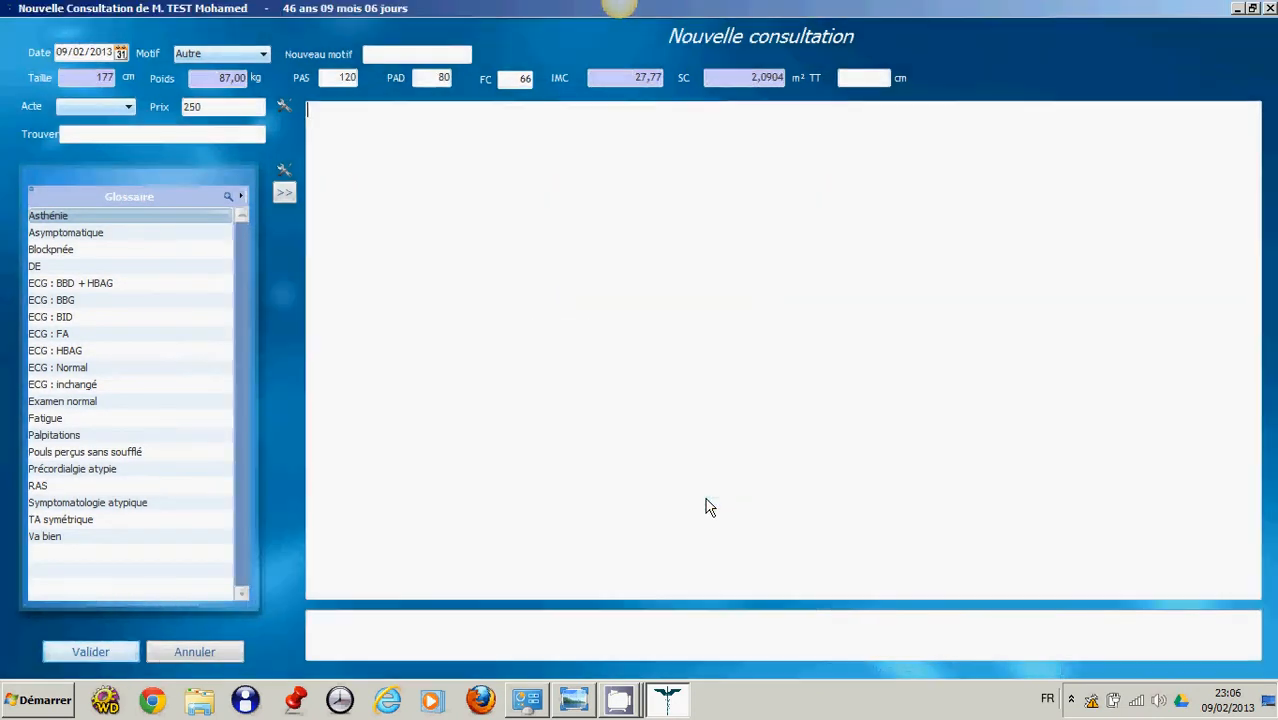
# Step: Write "RERER" in the consultation text and add the glossary terms Asymptomatique, ECG : BBG and Palpitations
pyautogui.write('RERER')
pyautogui.doubleClick(112, 234)
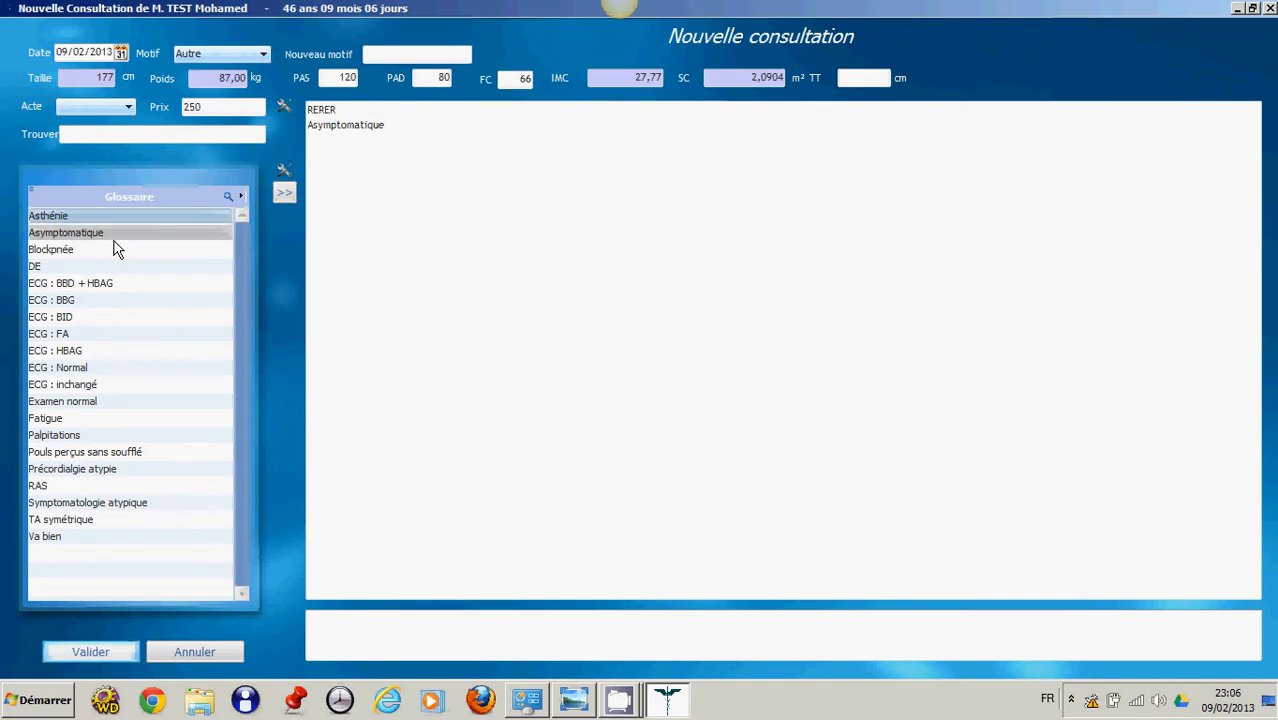
pyautogui.doubleClick(89, 304)
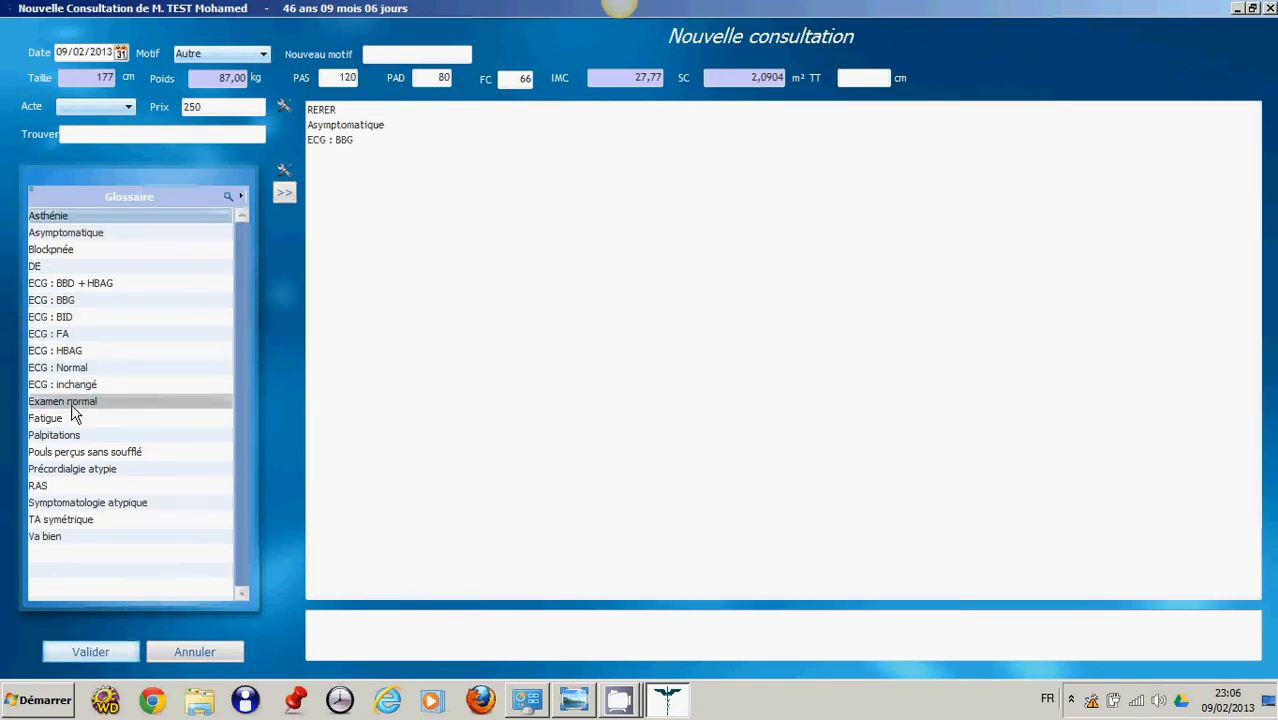
pyautogui.doubleClick(67, 435)
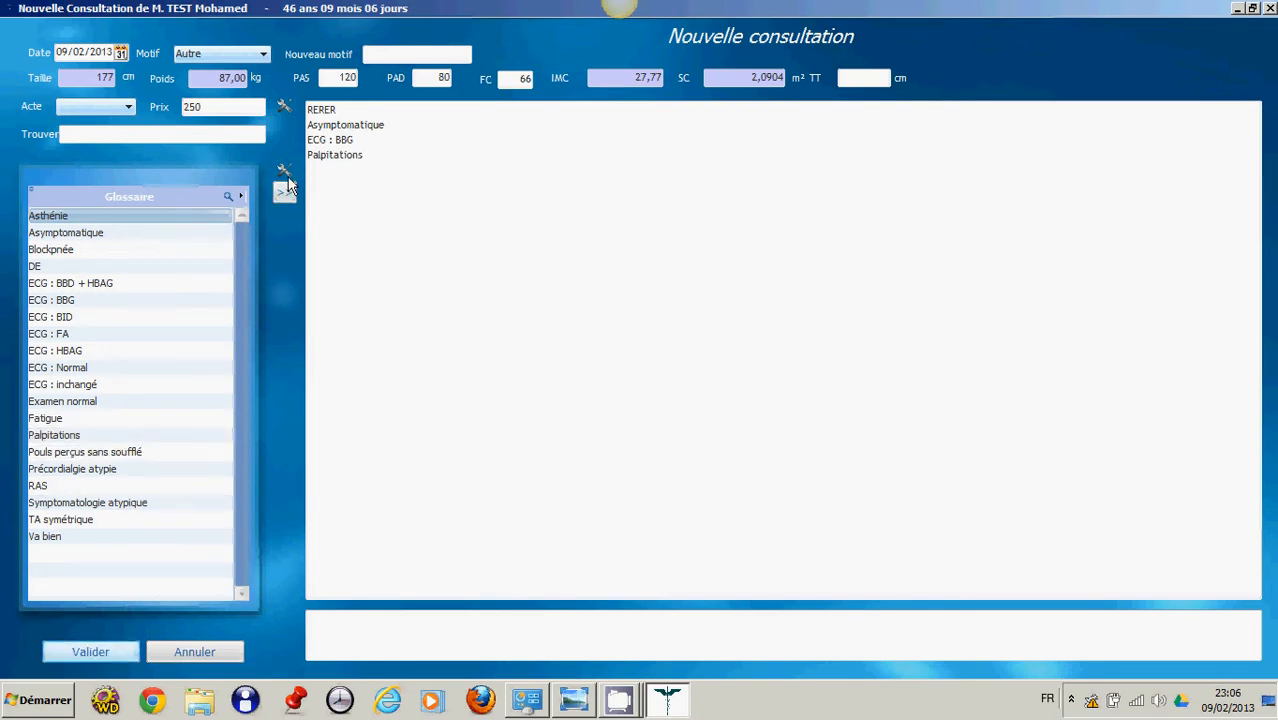
# Step: Enter "NOTE" as the remark below the consultation text and save the consultation
pyautogui.click(349, 628)
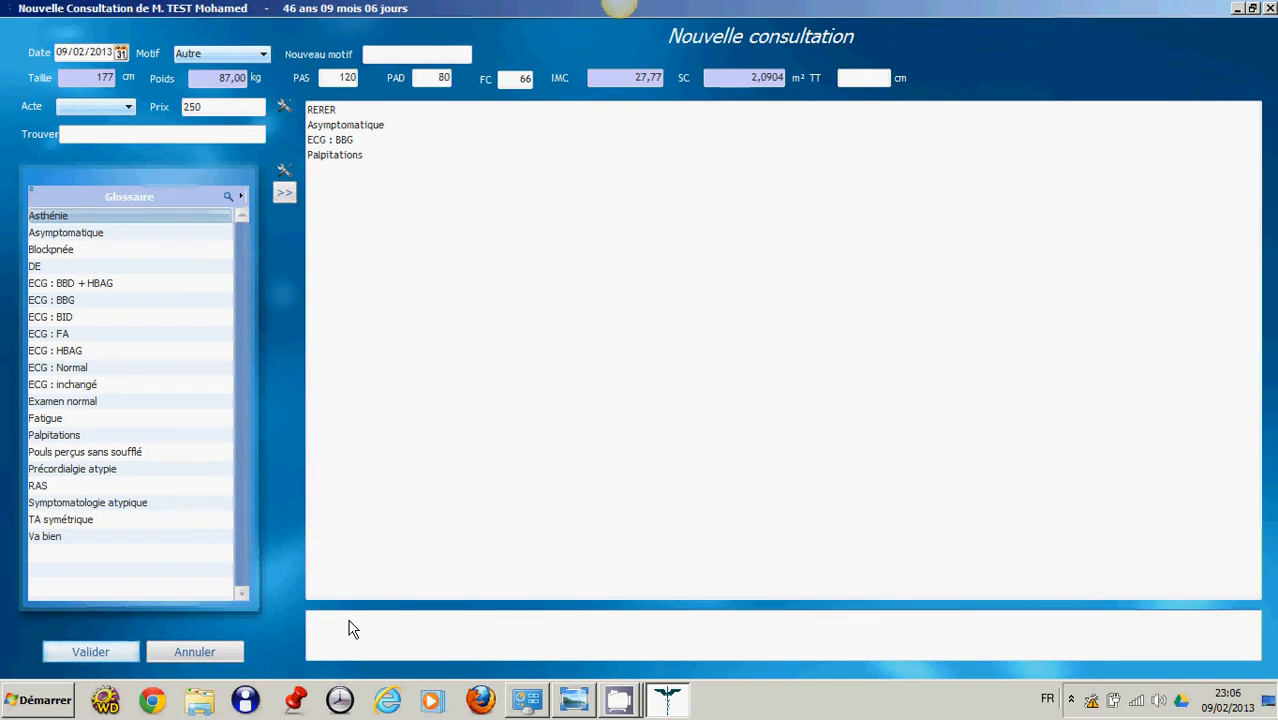
pyautogui.write('NOTE')
pyautogui.click(97, 655)
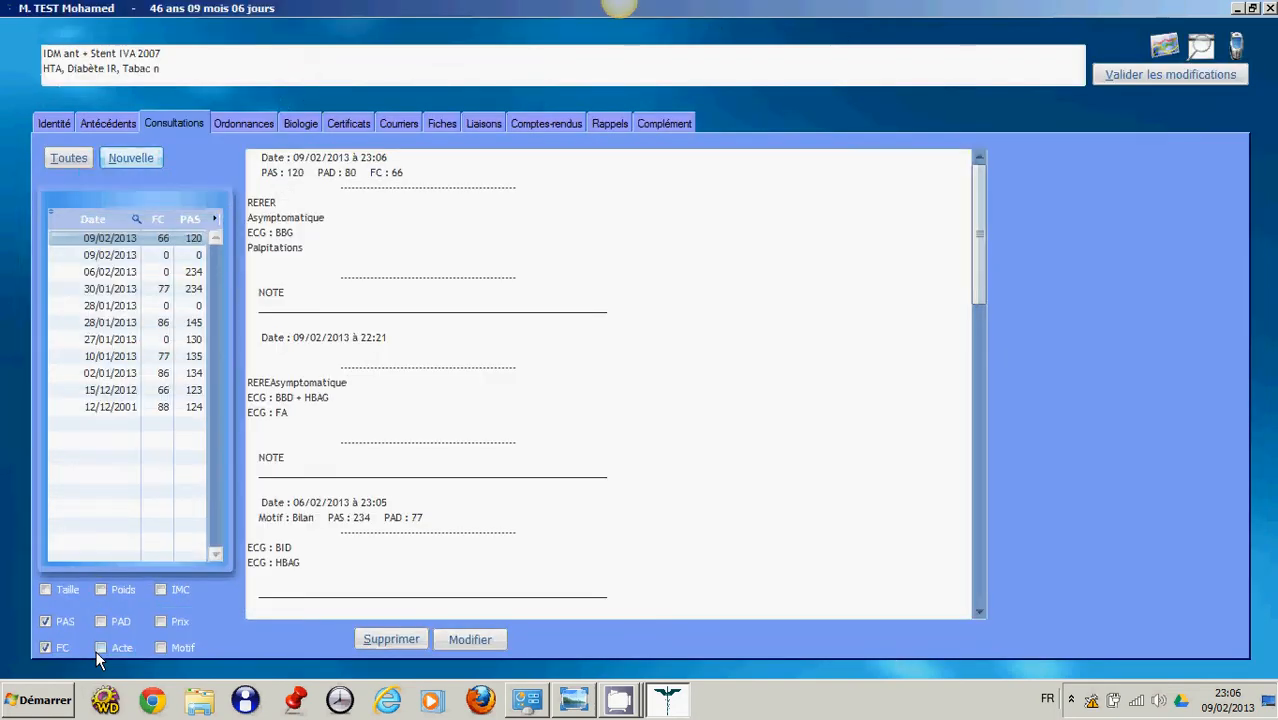
# Step: Review the patient's pharmaceutical prescriptions and other prescriptions, and display all pharmaceutical ones together
pyautogui.click(255, 123)
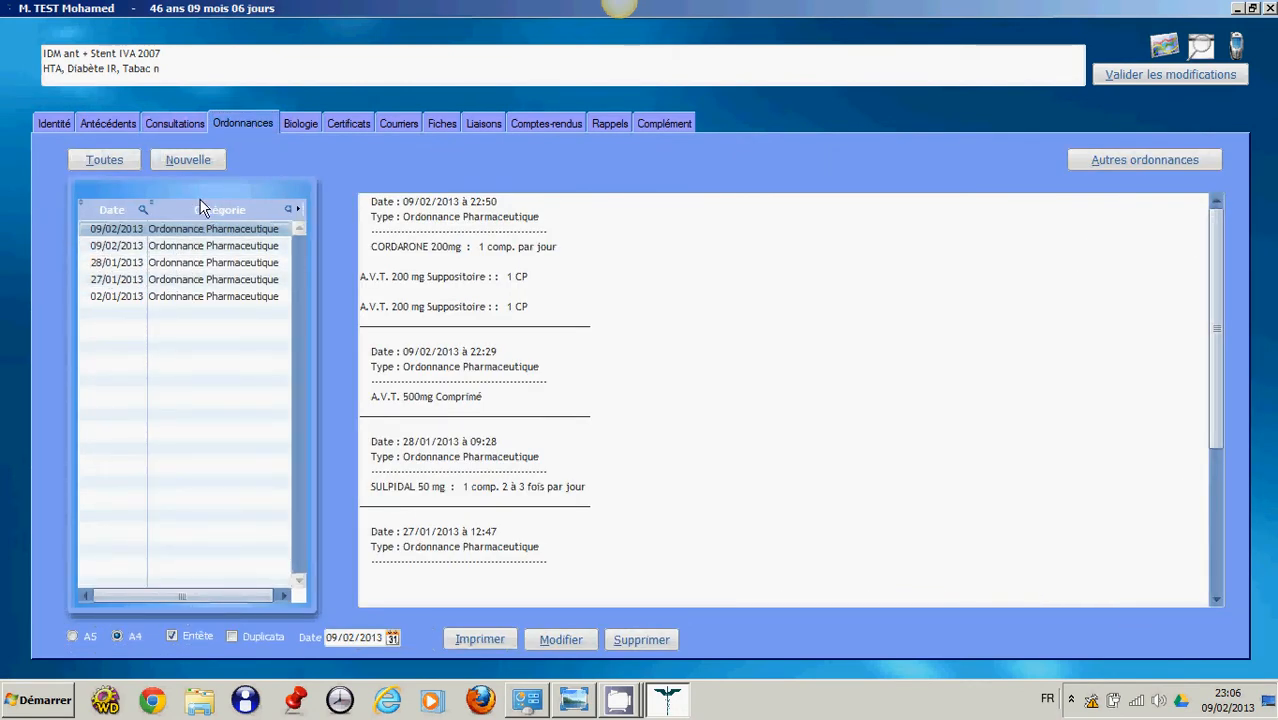
pyautogui.click(1110, 157)
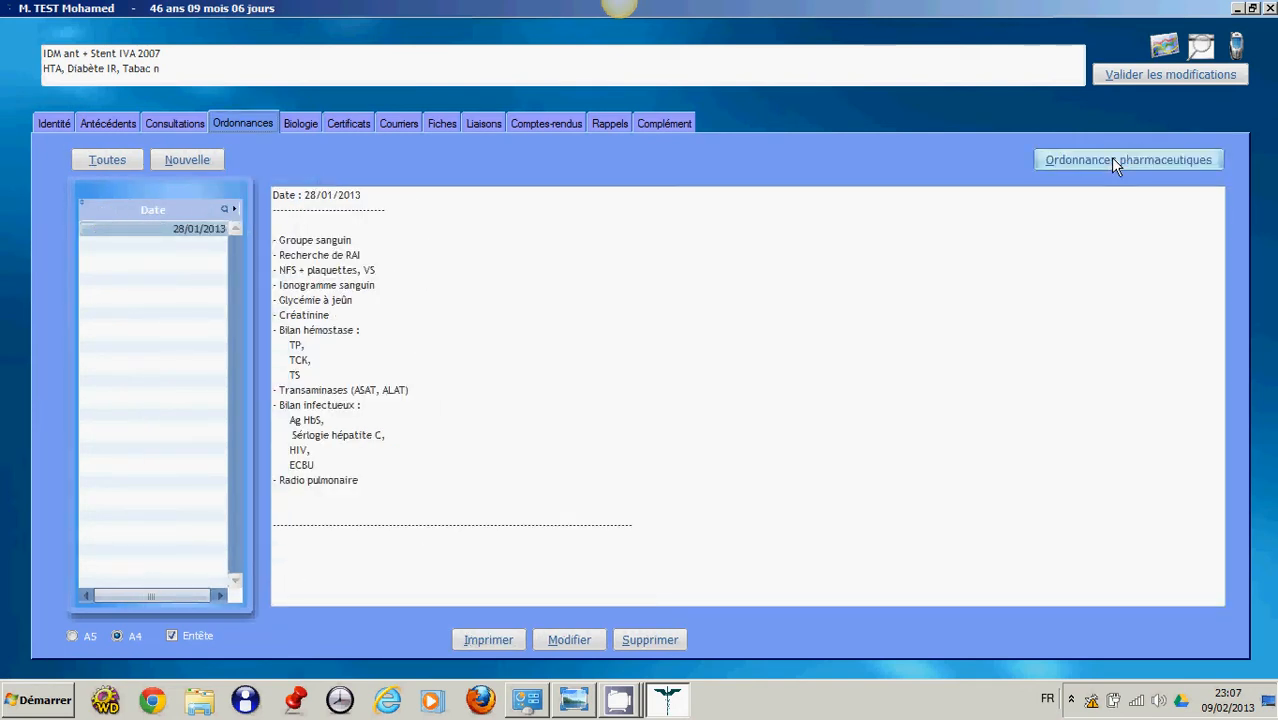
pyautogui.click(1110, 157)
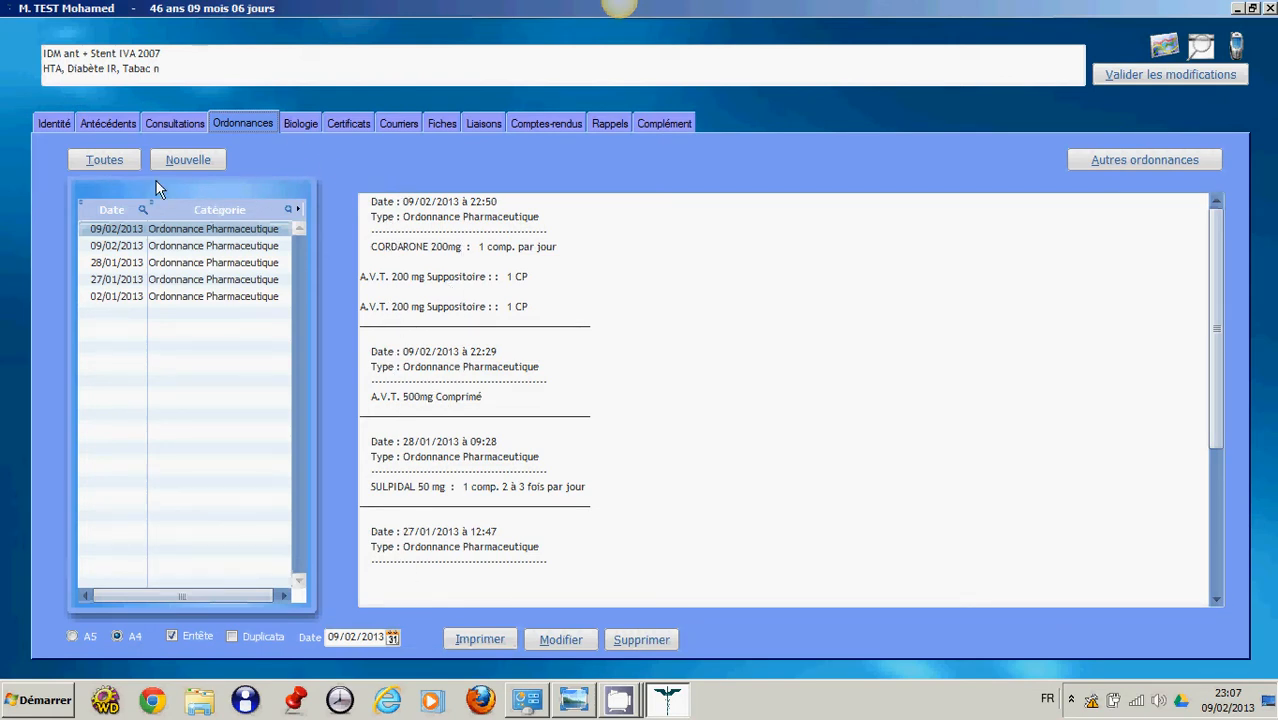
pyautogui.click(140, 246)
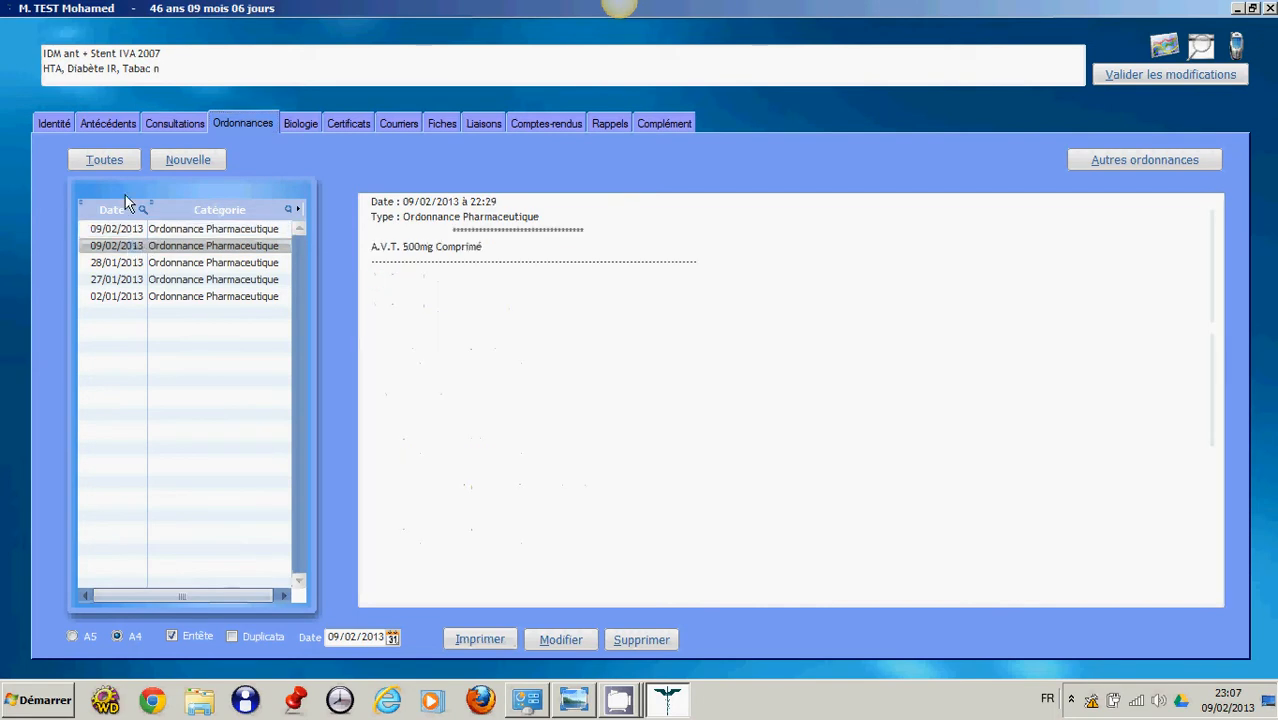
pyautogui.click(115, 162)
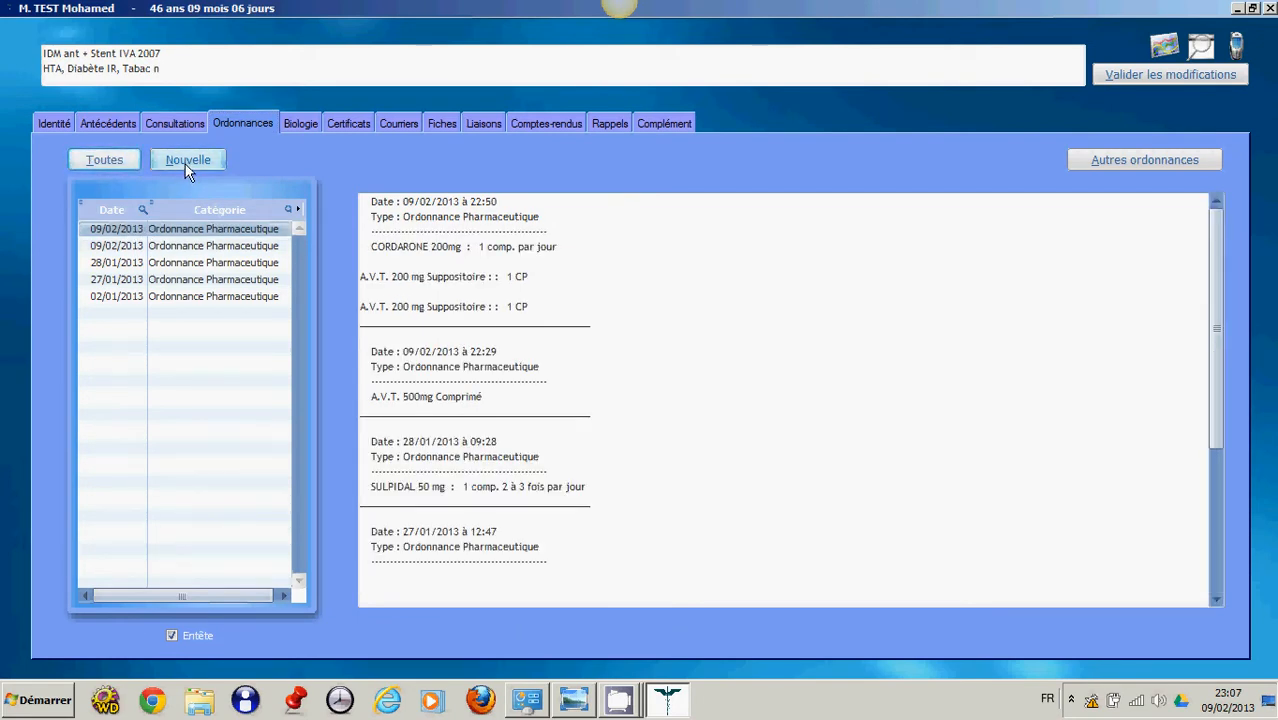
# Step: Display the 09/02/2013 prescription for A.V.T. 500mg Comprimé and look over its printing and date options
pyautogui.click(182, 248)
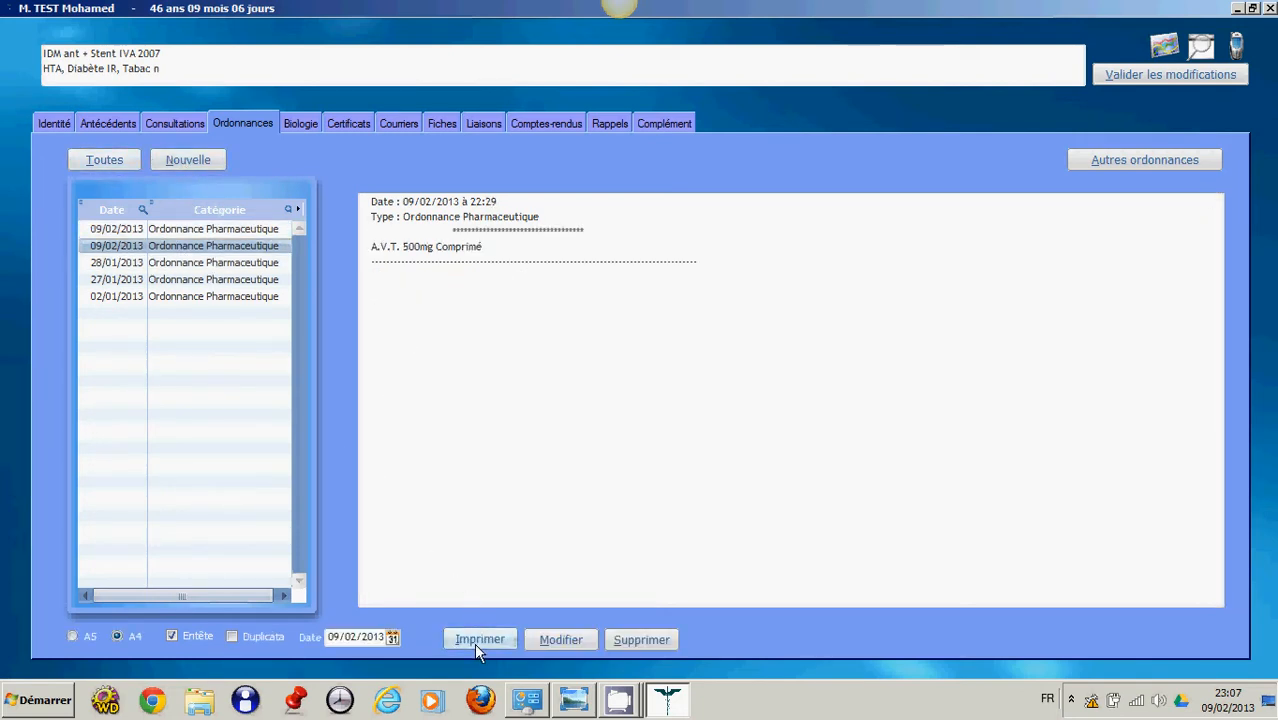
pyautogui.click(474, 641)
pyautogui.click(393, 638)
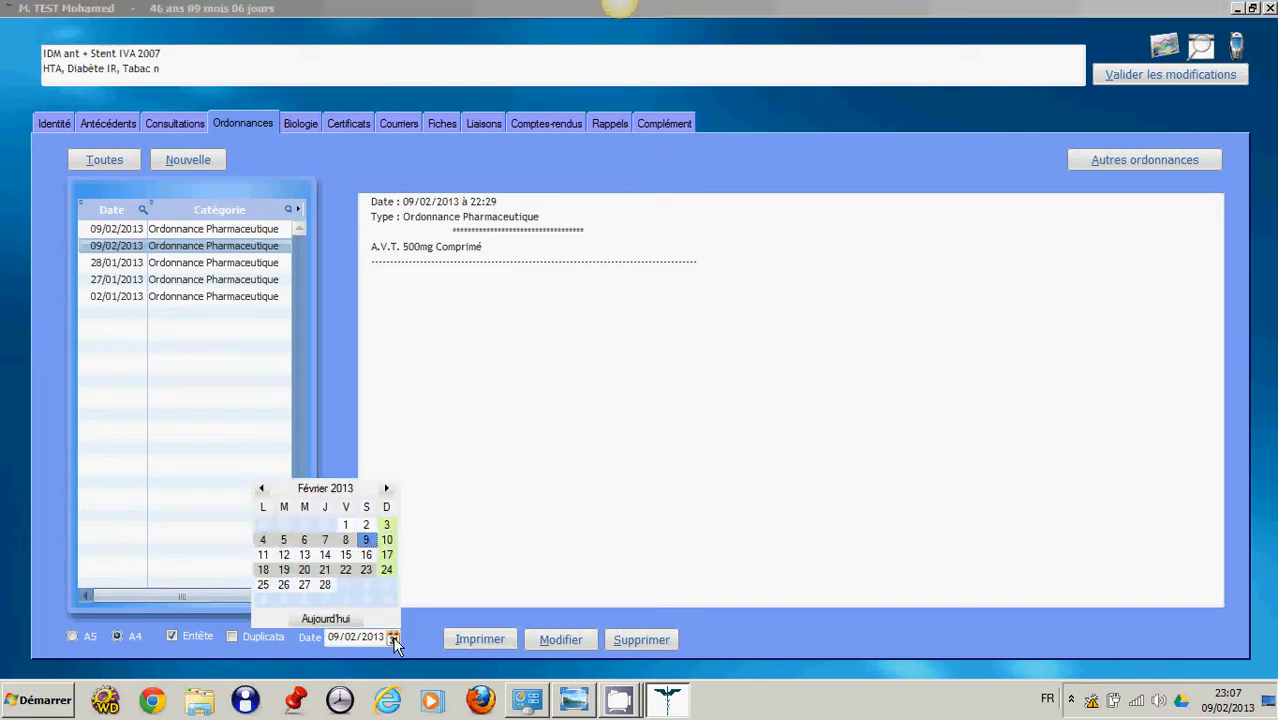
pyautogui.click(393, 638)
pyautogui.click(372, 638)
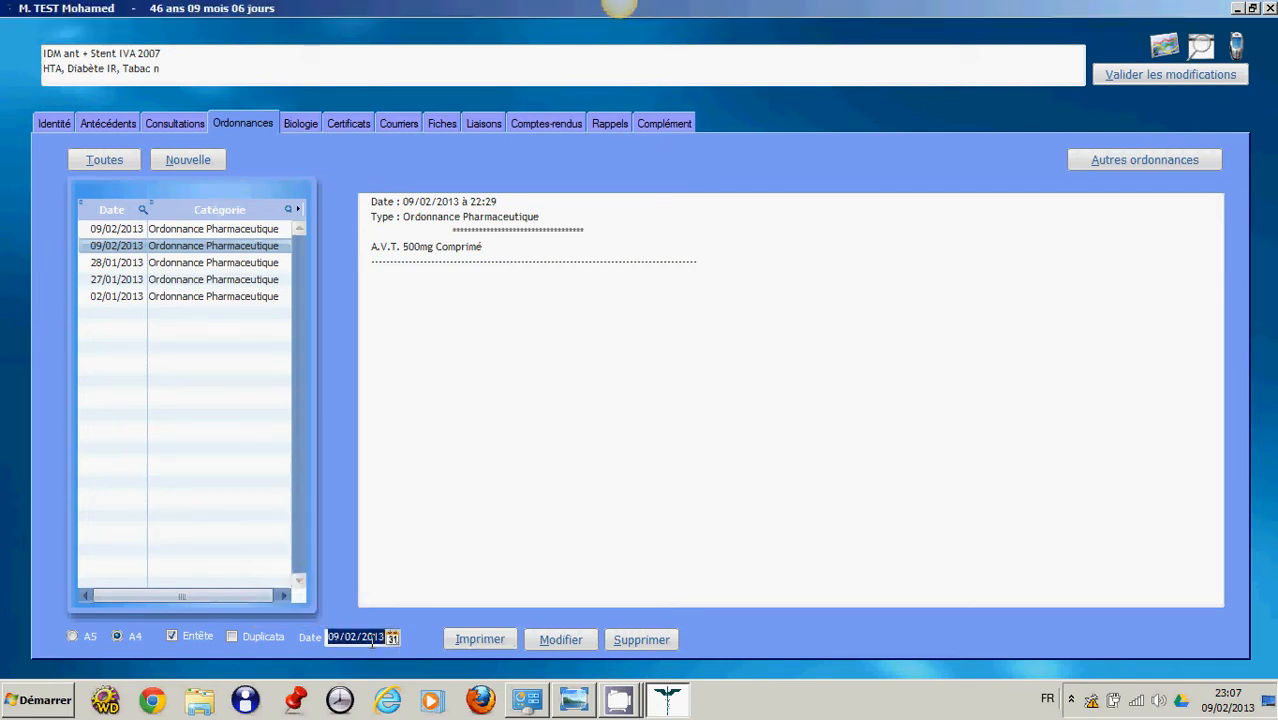
pyautogui.click(372, 638)
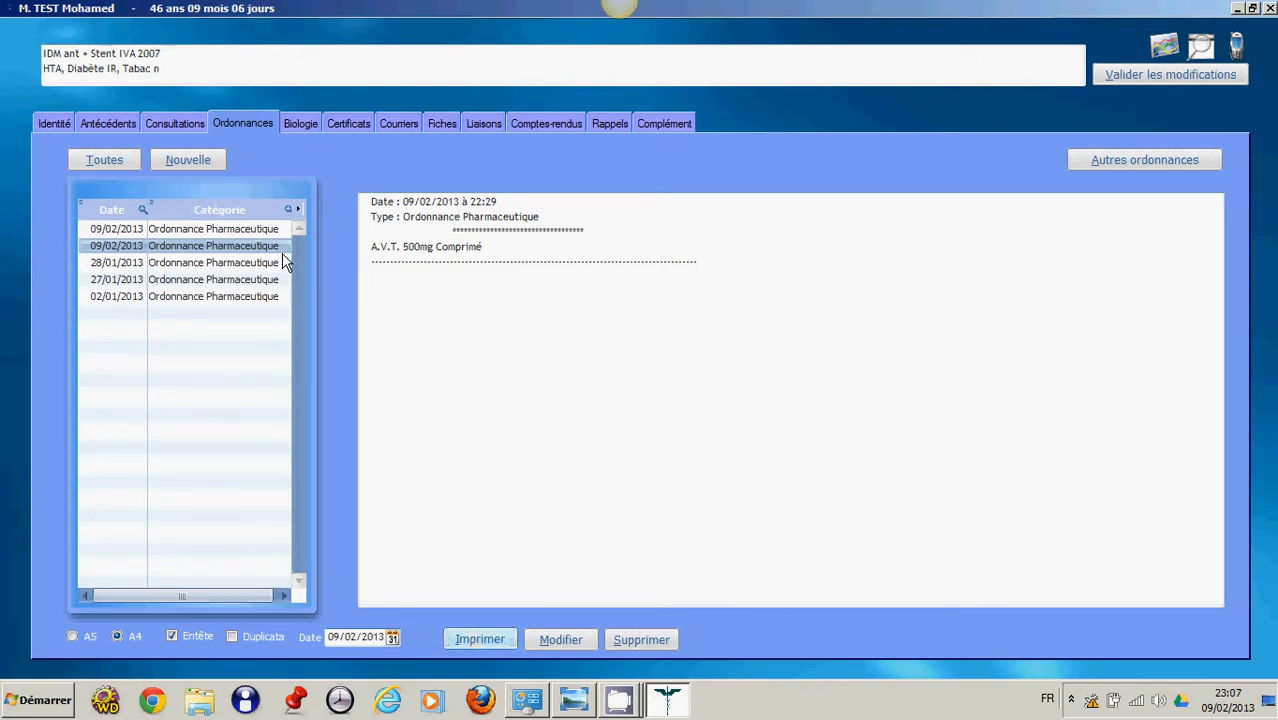
# Step: Create a new pharmaceutical prescription, search the medicines for "CORD" and add CORDARONE 200mg, Comprimé
pyautogui.click(189, 162)
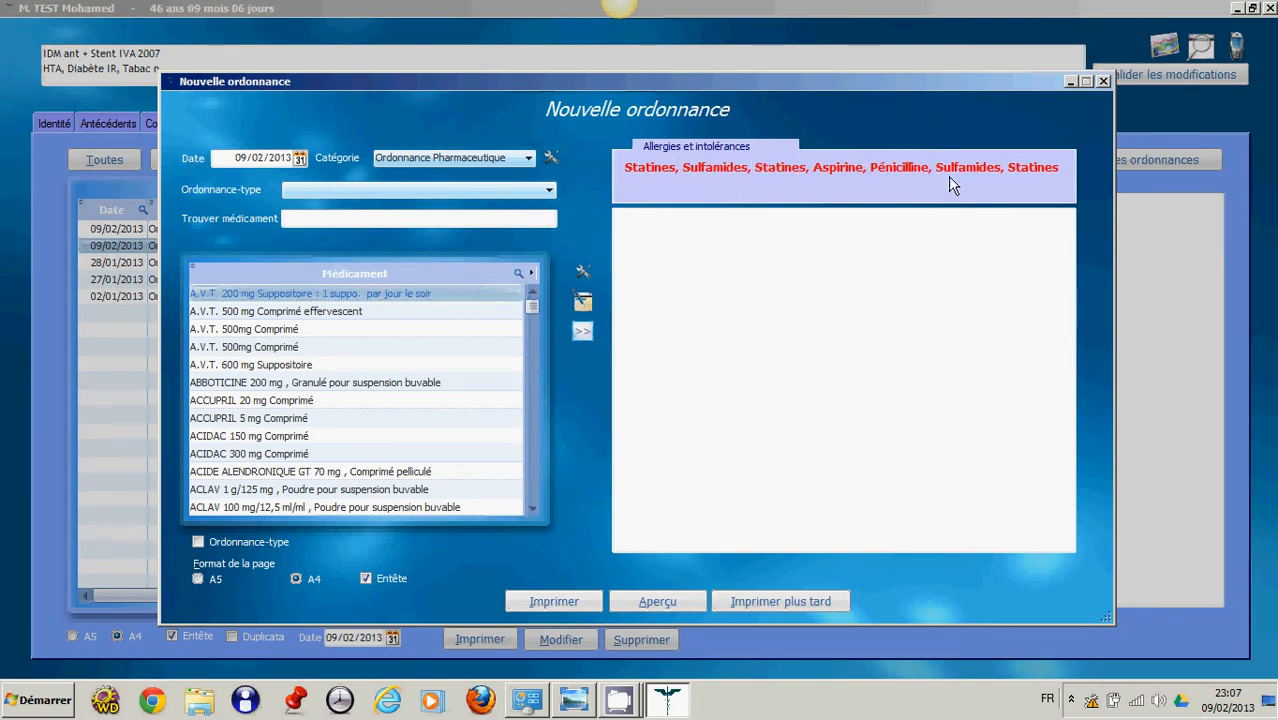
pyautogui.click(371, 218)
pyautogui.write('COR')
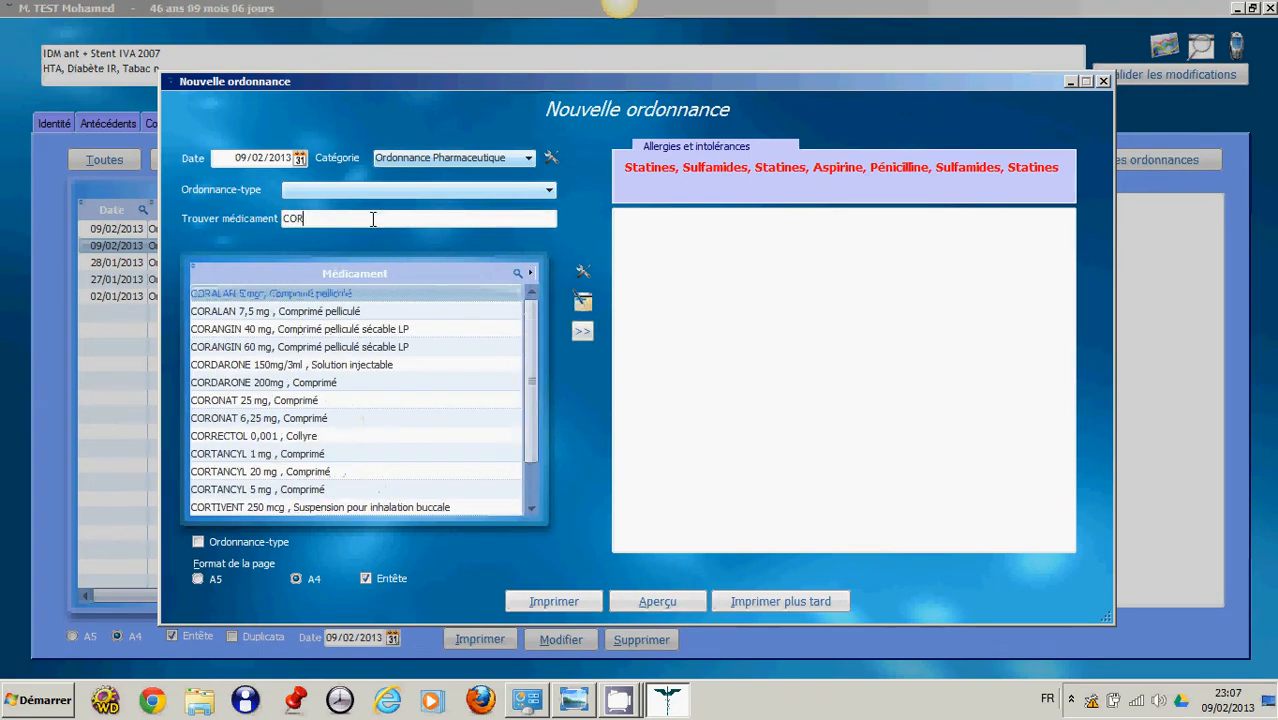
pyautogui.write('D')
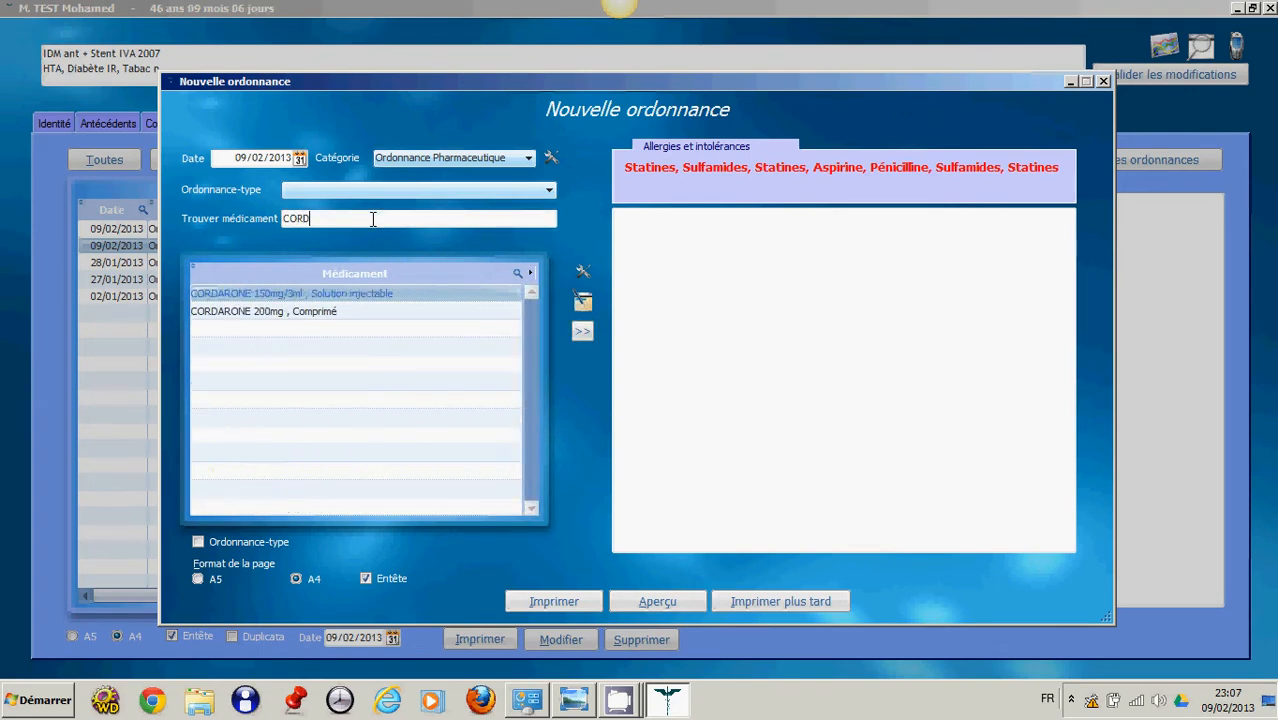
pyautogui.doubleClick(331, 317)
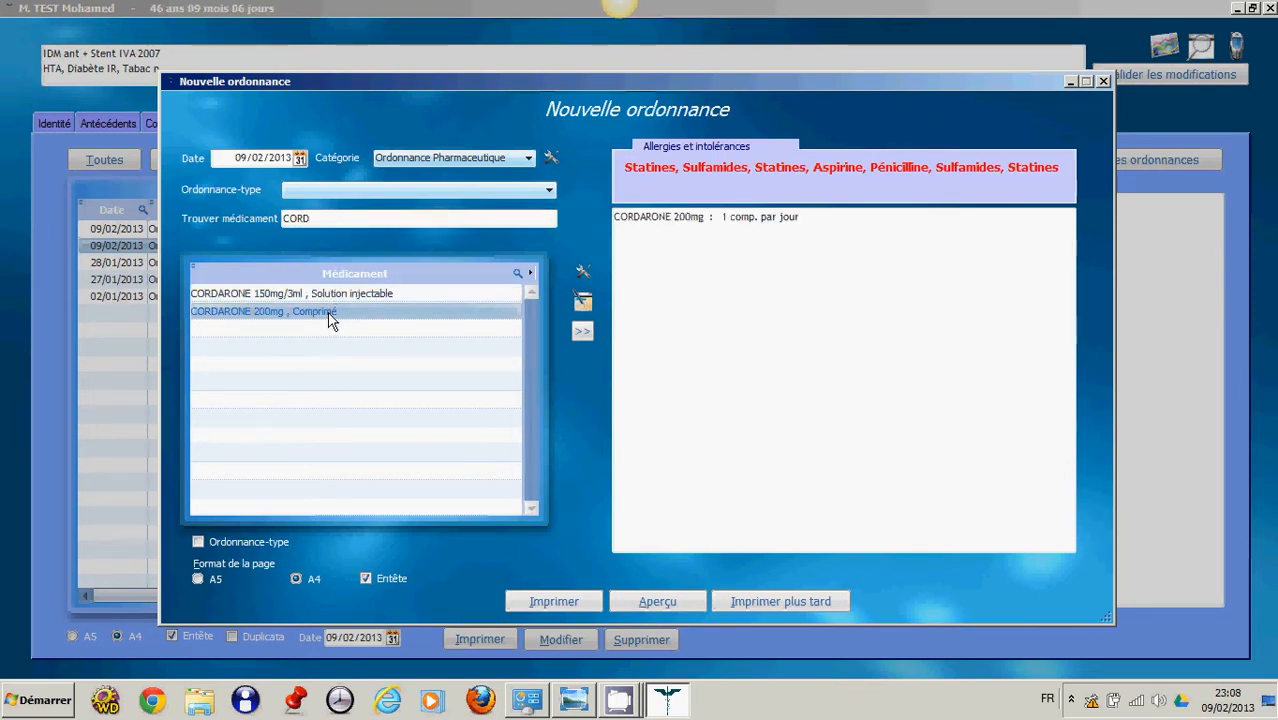
# Step: Clear the medicine search, open the posology editor for the second A.V.T. 500mg Comprimé entry and shorten its name to "A.V.T. 500mg"
pyautogui.click(376, 219)
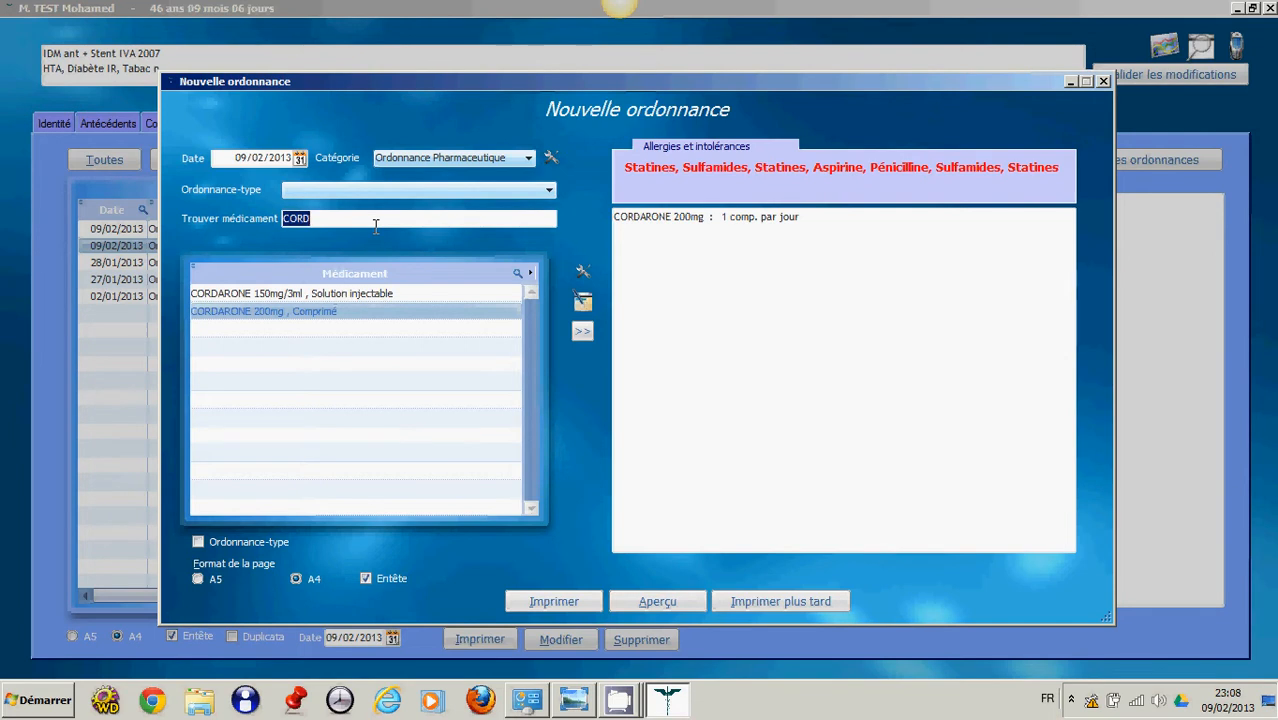
pyautogui.press('BackSpace')
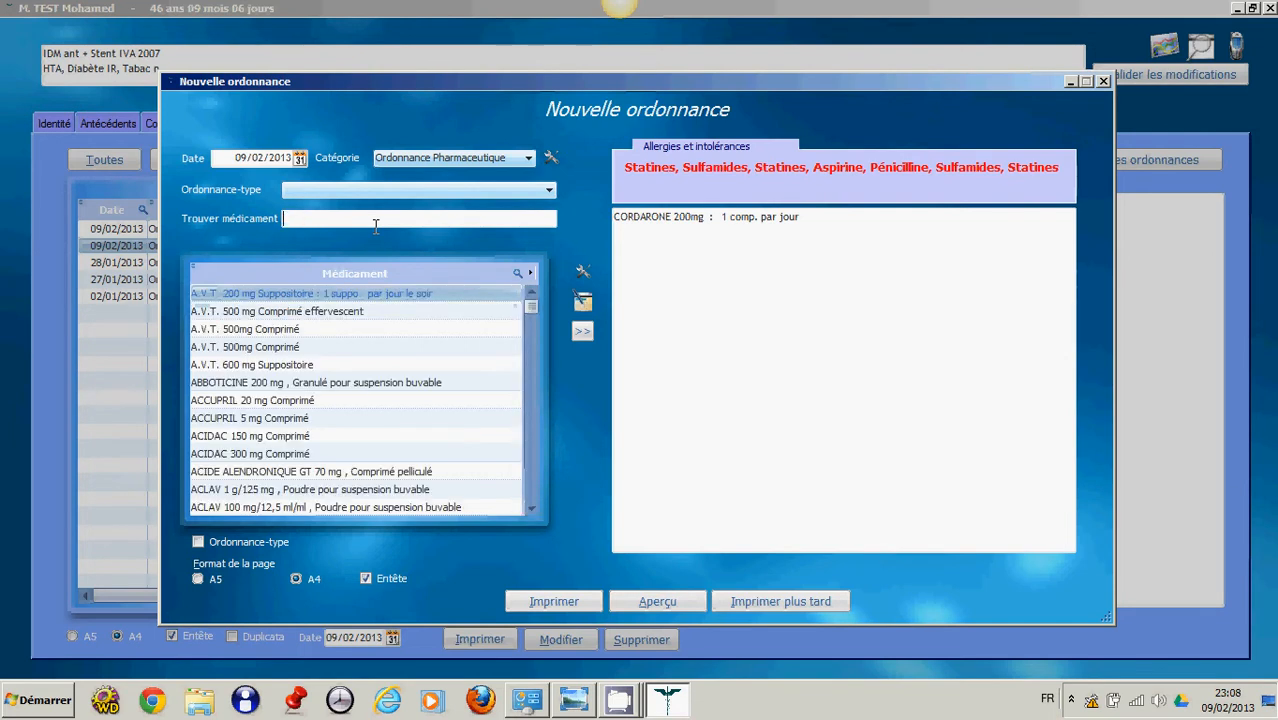
pyautogui.click(368, 345)
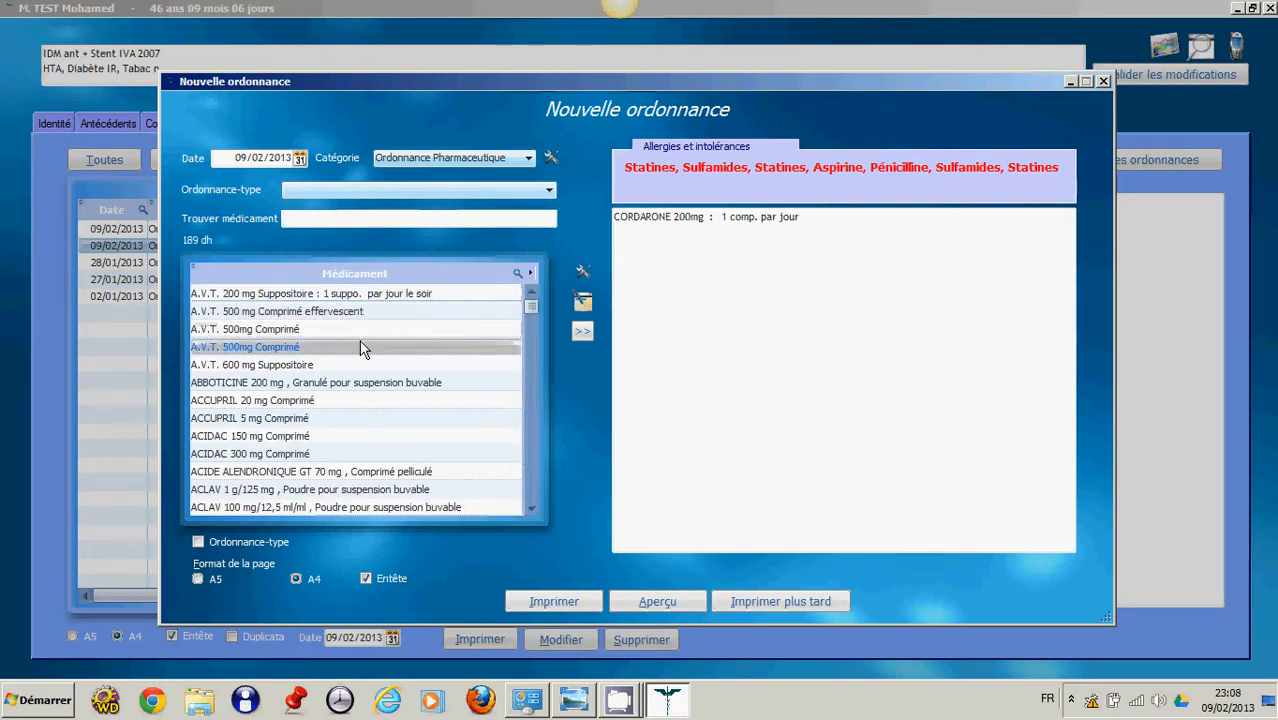
pyautogui.click(586, 304)
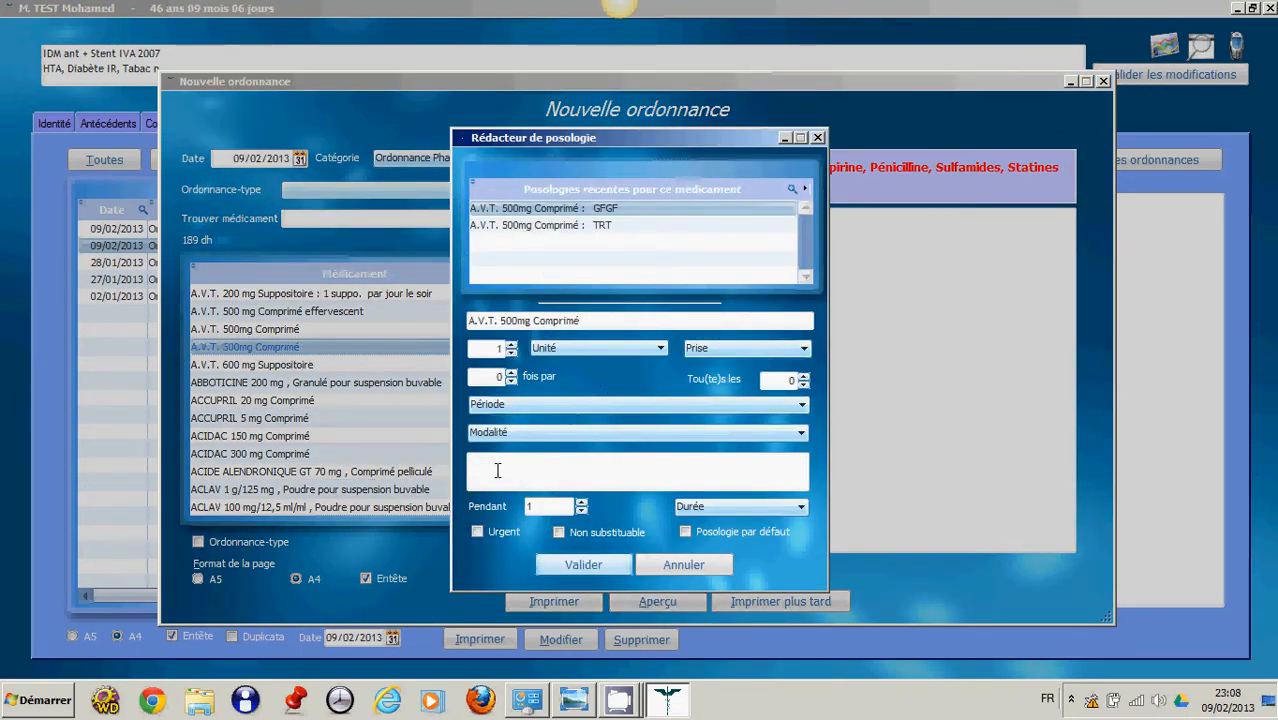
pyautogui.click(594, 320)
pyautogui.click(594, 320)
pyautogui.press('BackSpace')
pyautogui.press('BackSpace')
pyautogui.press('BackSpace')
pyautogui.press('BackSpace')
pyautogui.press('BackSpace')
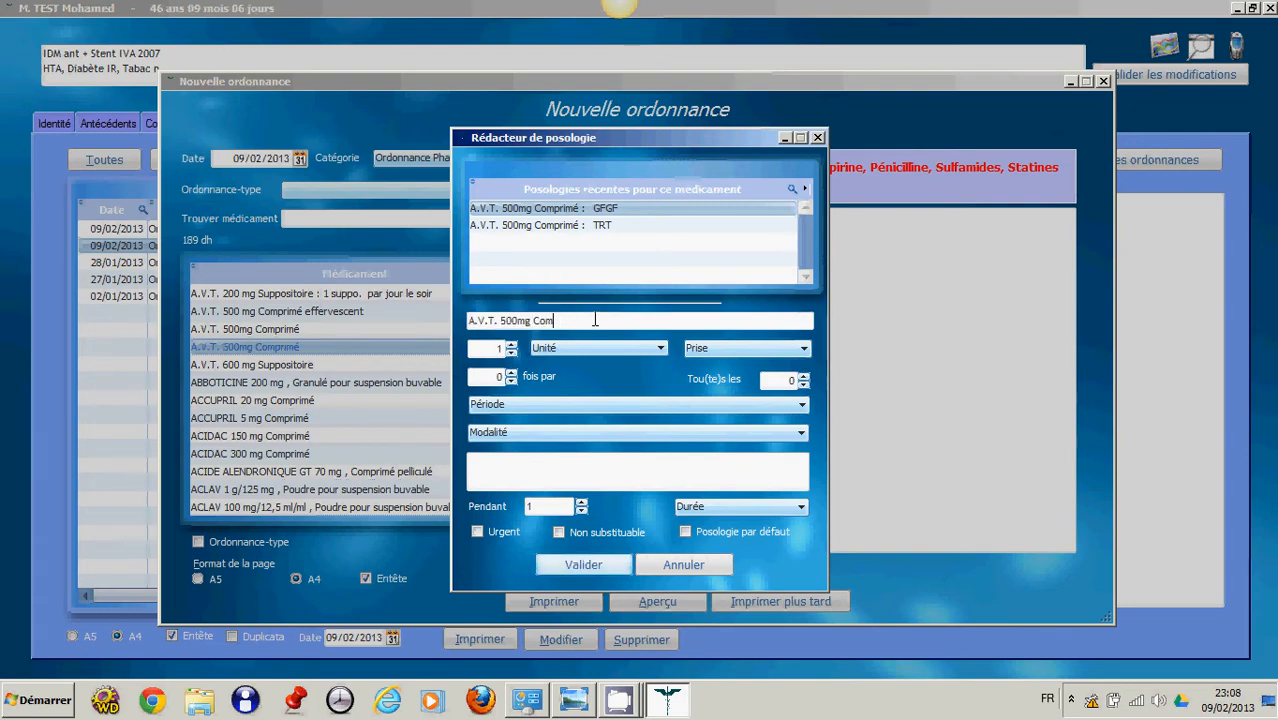
pyautogui.press('BackSpace')
pyautogui.press('BackSpace')
pyautogui.press('BackSpace')
# Step: Validate "2/j" as the default posology of A.V.T. 500mg and add the medicine to the prescription two more times
pyautogui.click(554, 462)
pyautogui.write('2')
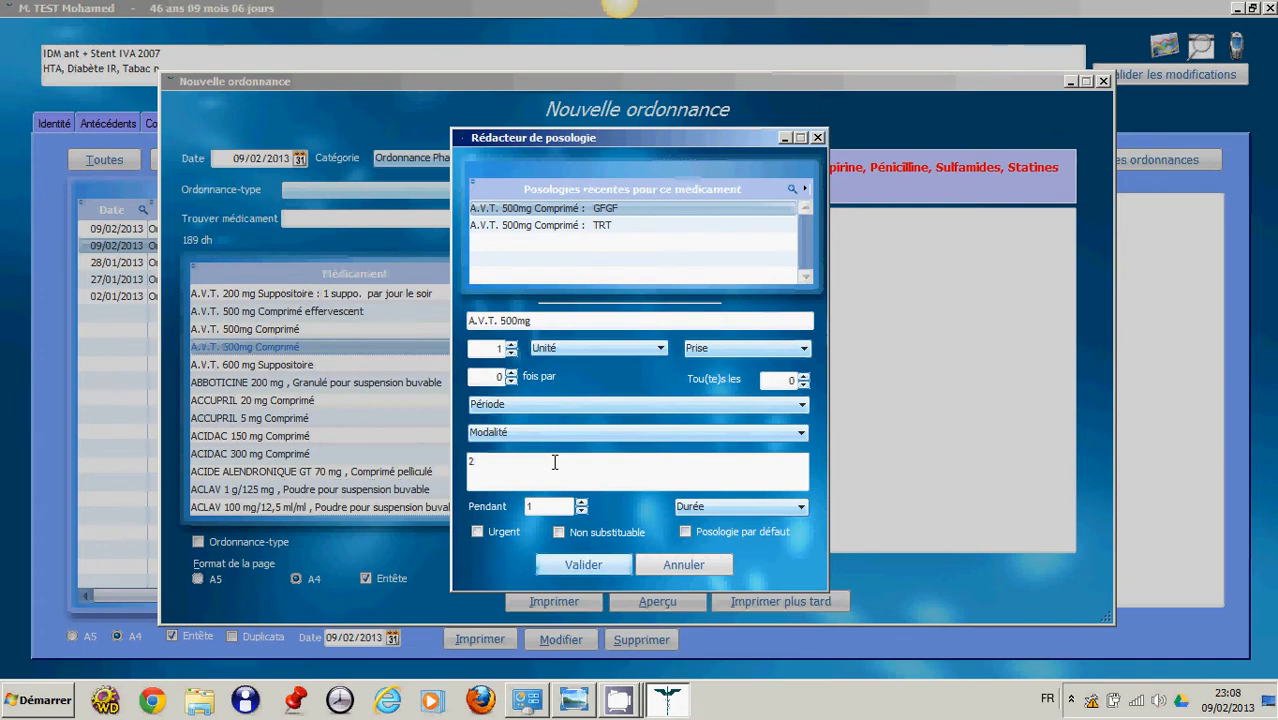
pyautogui.write('/j')
pyautogui.click(683, 531)
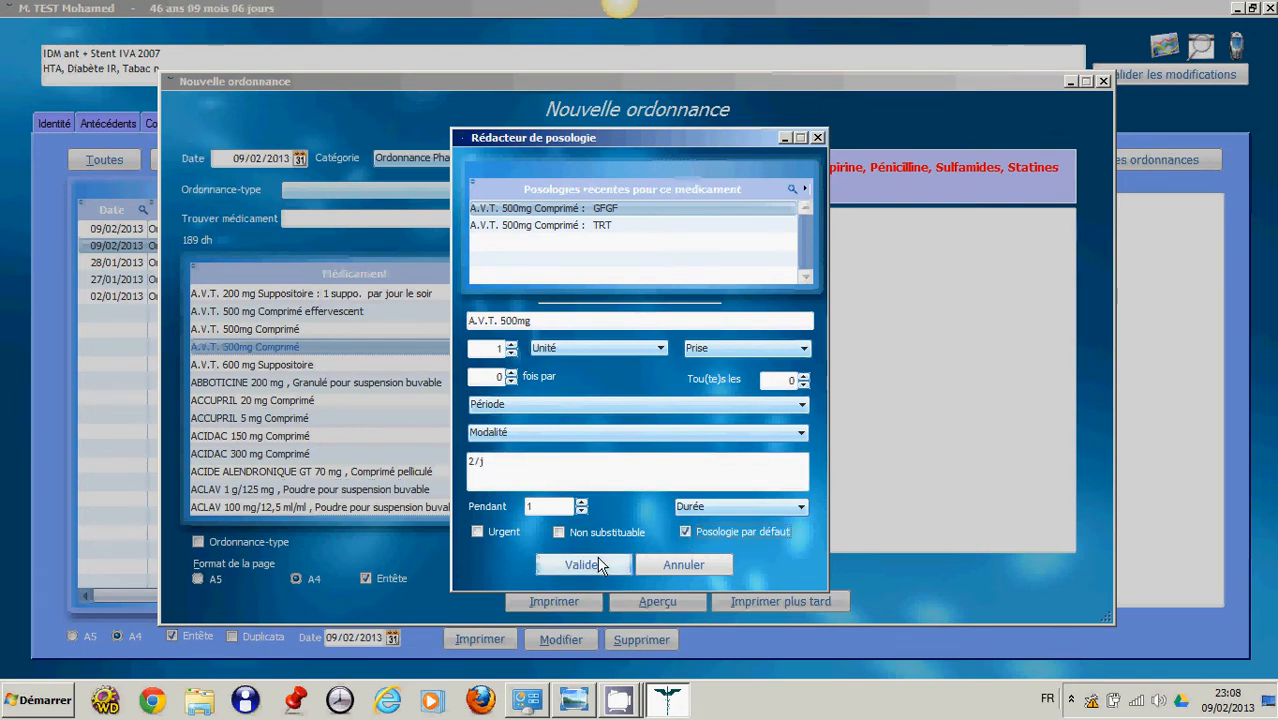
pyautogui.click(593, 563)
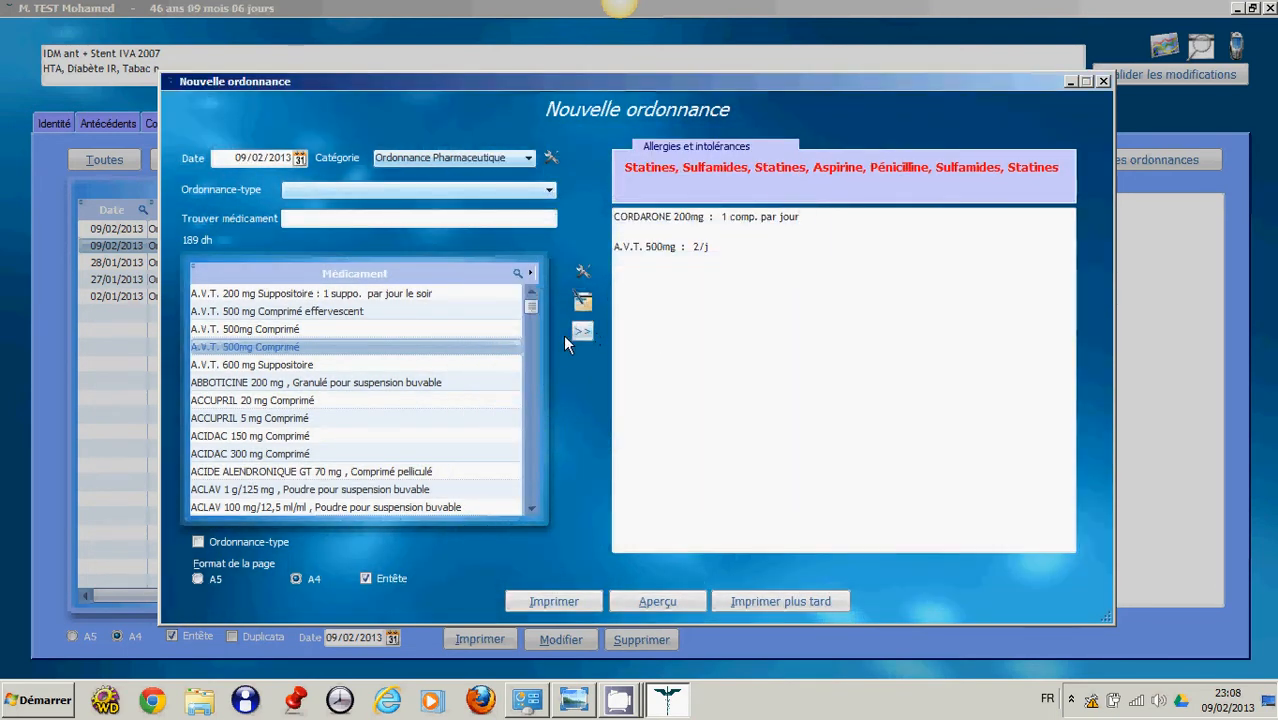
pyautogui.doubleClick(508, 348)
pyautogui.doubleClick(508, 348)
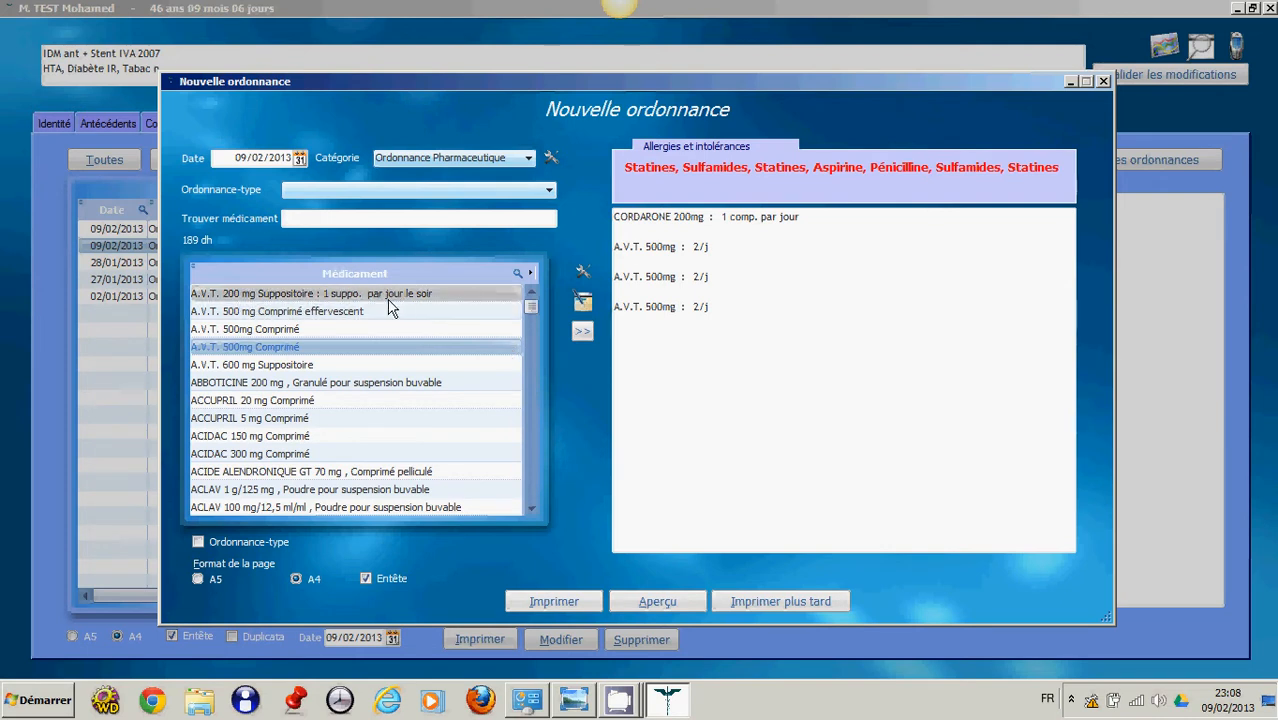
# Step: Examine the glossary of medicines, including its notes and editing options, and close it
pyautogui.click(465, 296)
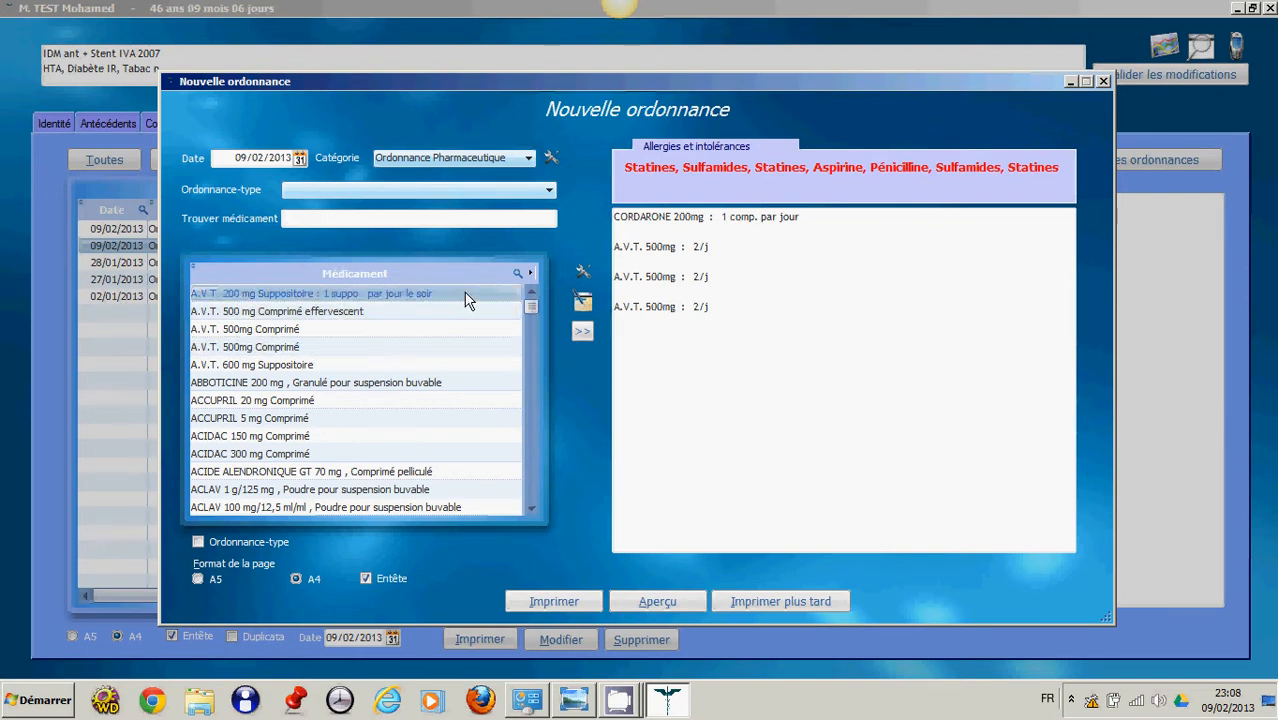
pyautogui.click(581, 279)
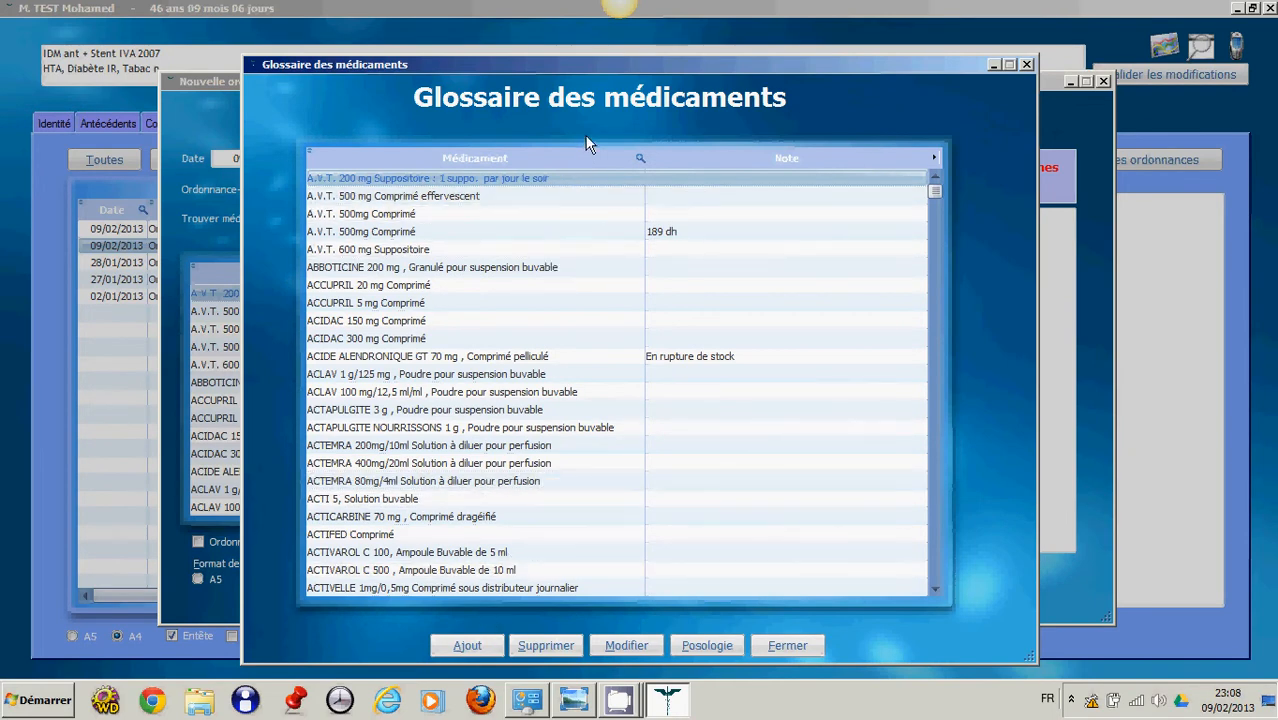
pyautogui.moveTo(613, 61); pyautogui.dragTo(816, 101)
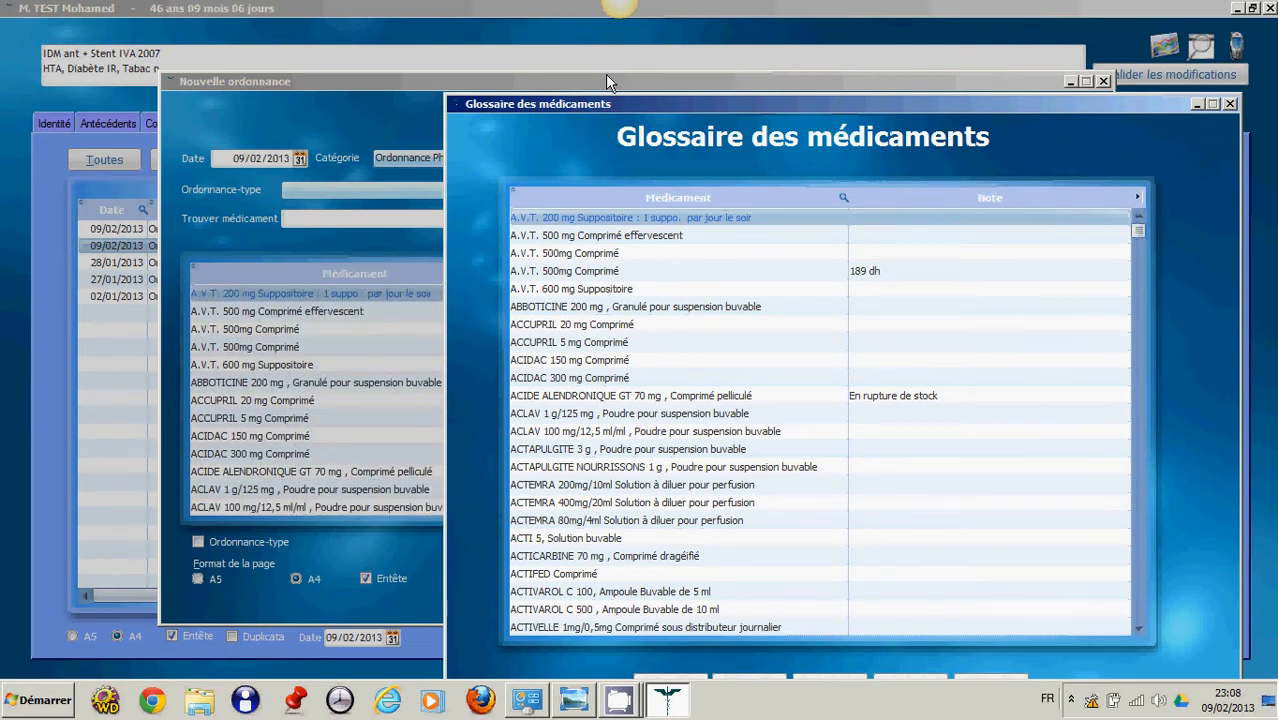
pyautogui.moveTo(610, 103); pyautogui.dragTo(380, 73)
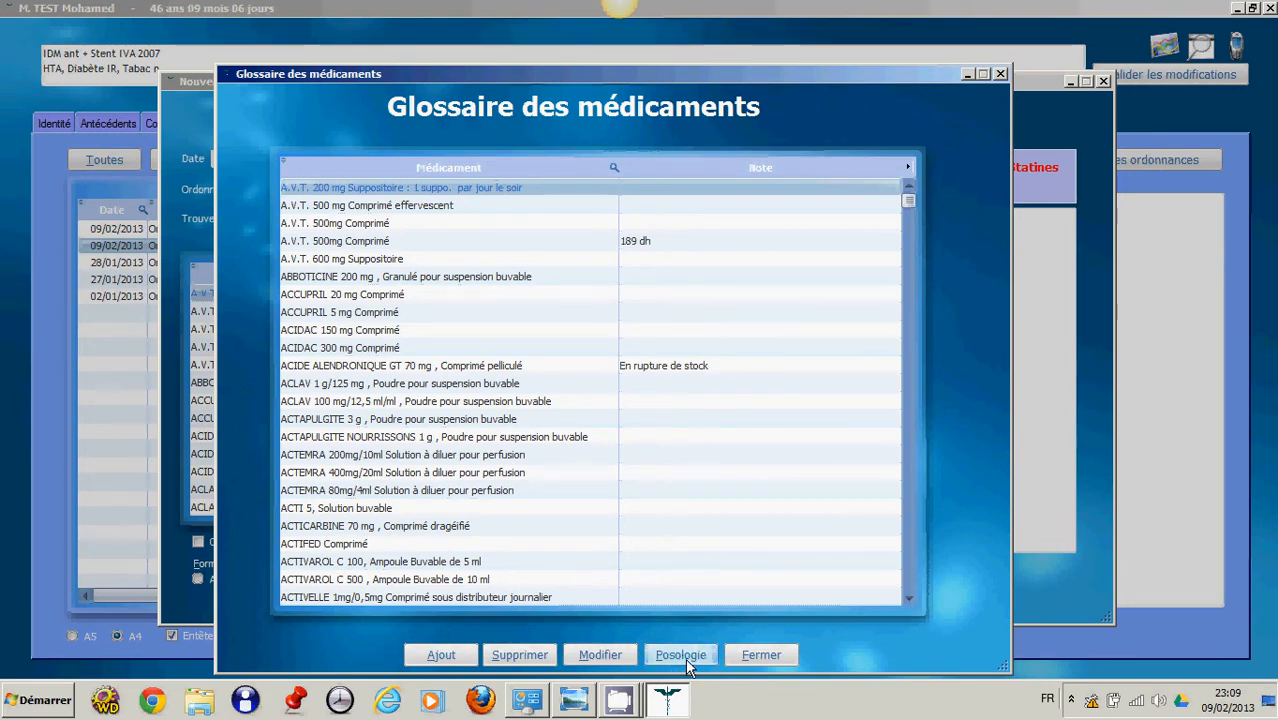
pyautogui.click(750, 658)
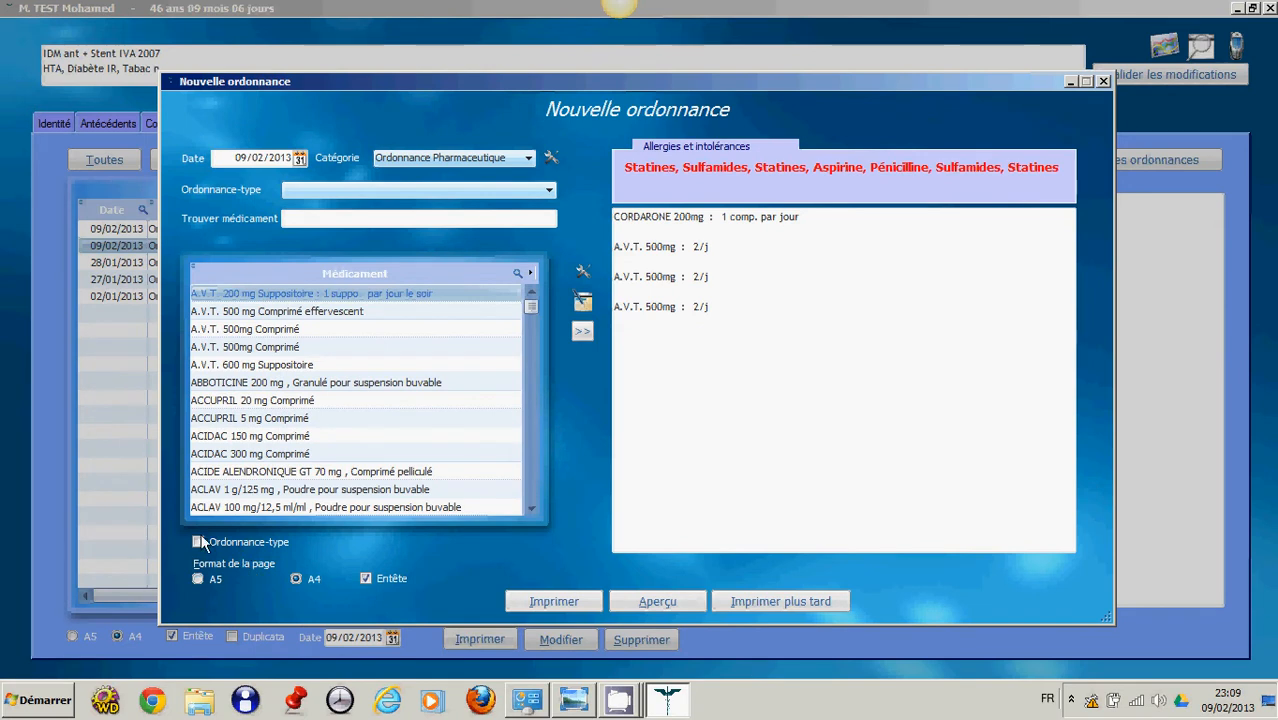
# Step: Preview the A4 prescription with the Ordonnance-type option left off, and record it in the patient's prescriptions
pyautogui.click(199, 542)
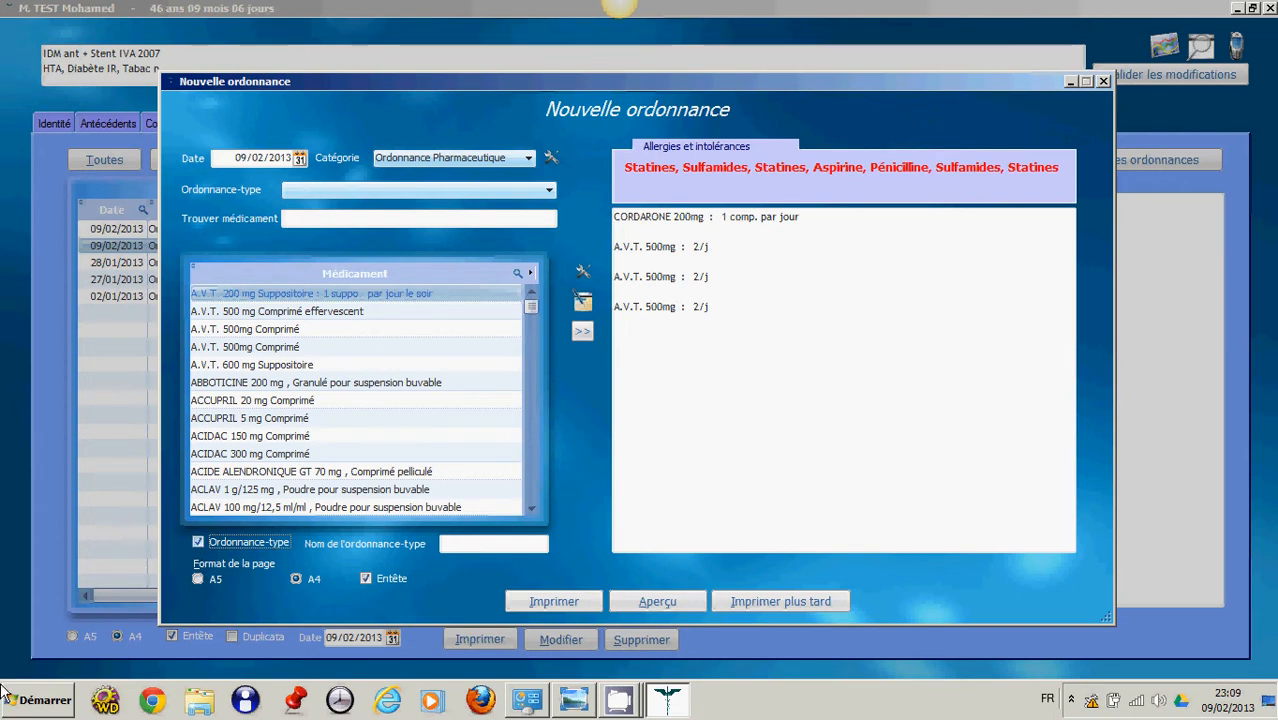
pyautogui.click(199, 544)
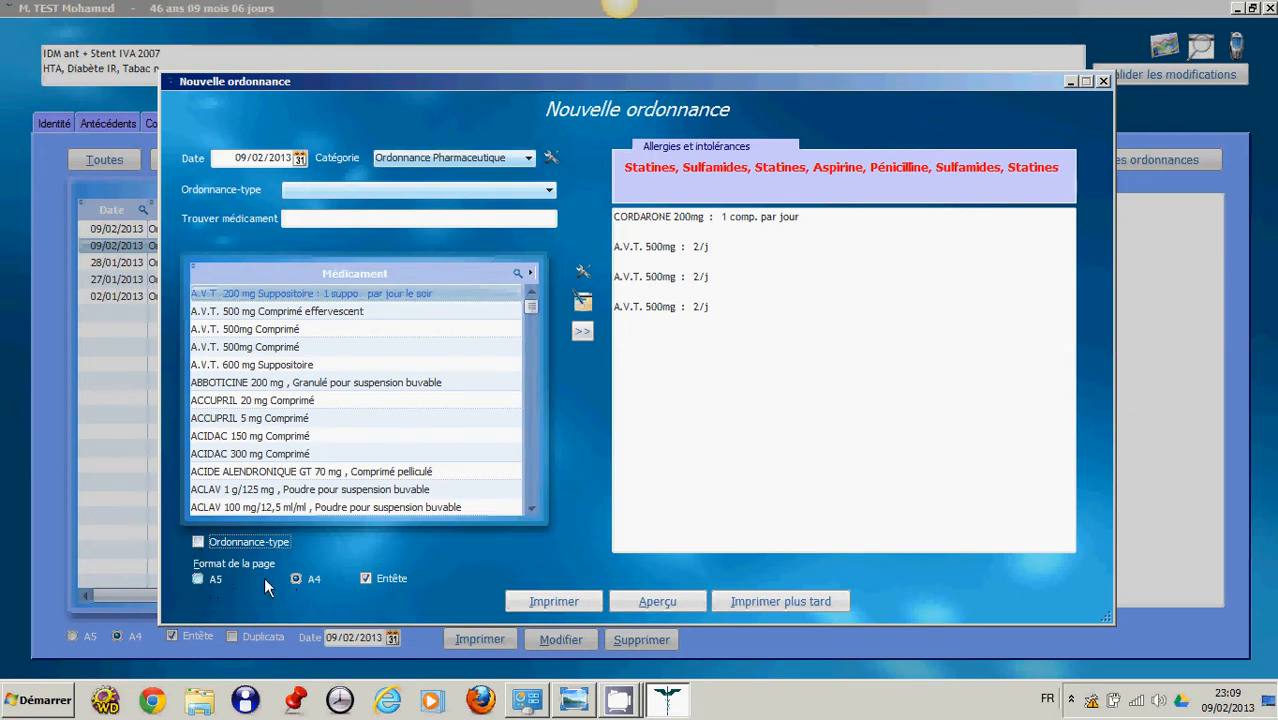
pyautogui.click(657, 602)
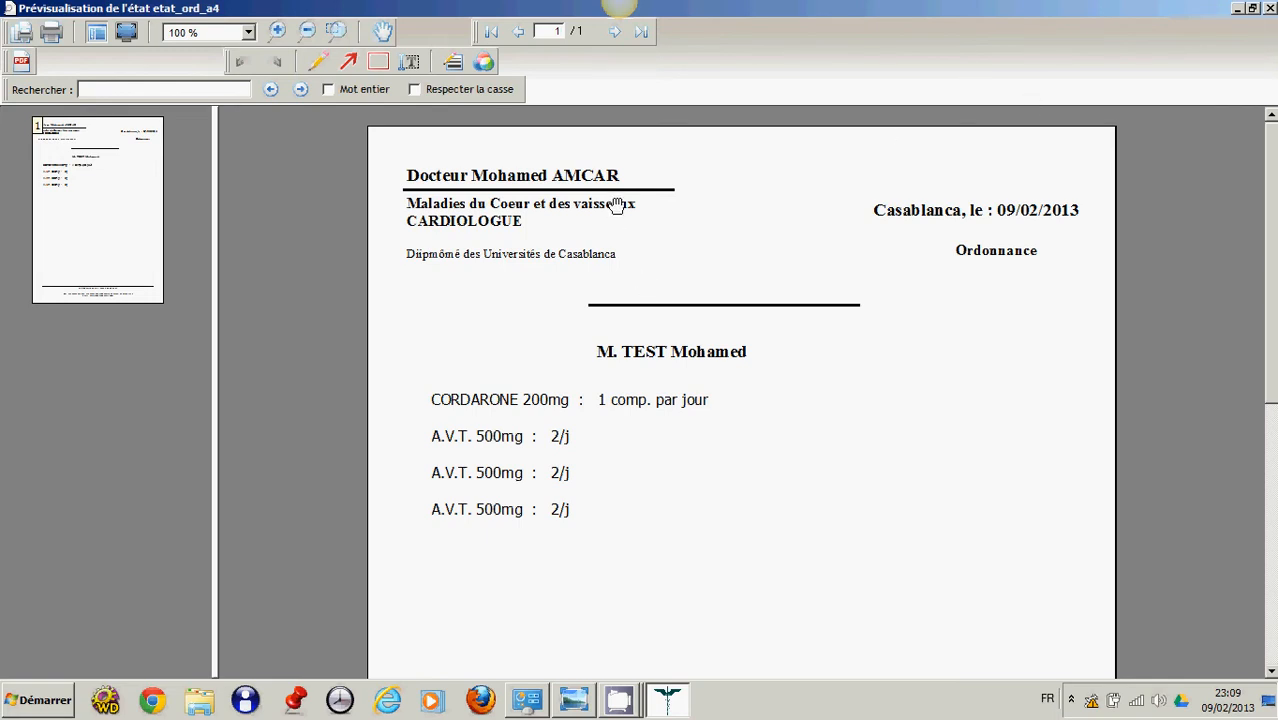
pyautogui.click(1270, 9)
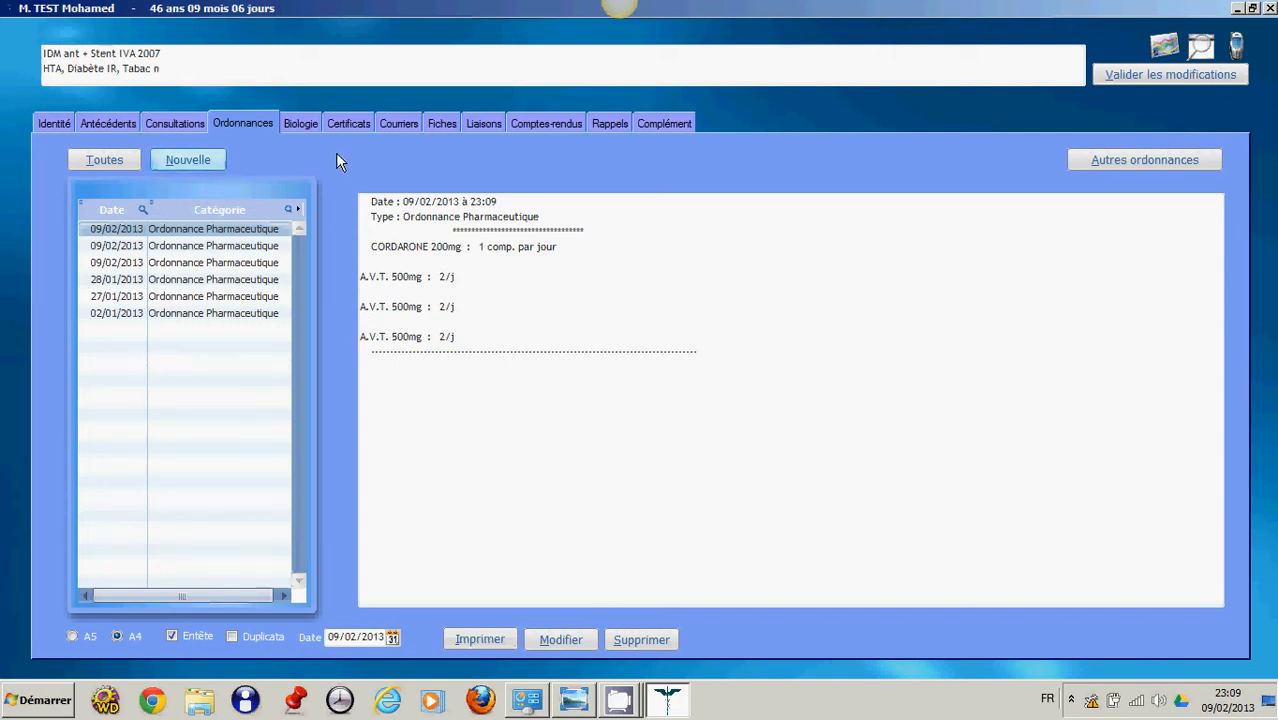
# Step: View the patient's Bio table dated 27/01/2013, and create a biology table titled "Inr 2" from the INR model
pyautogui.click(302, 123)
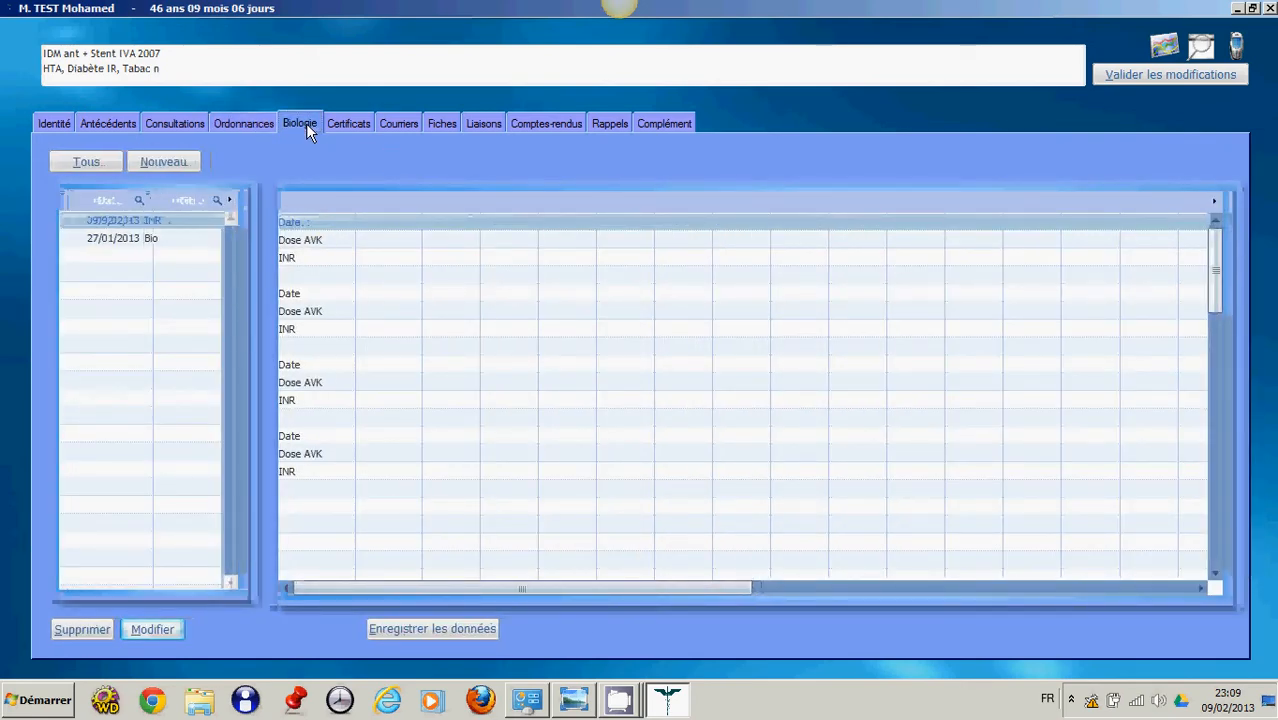
pyautogui.click(200, 242)
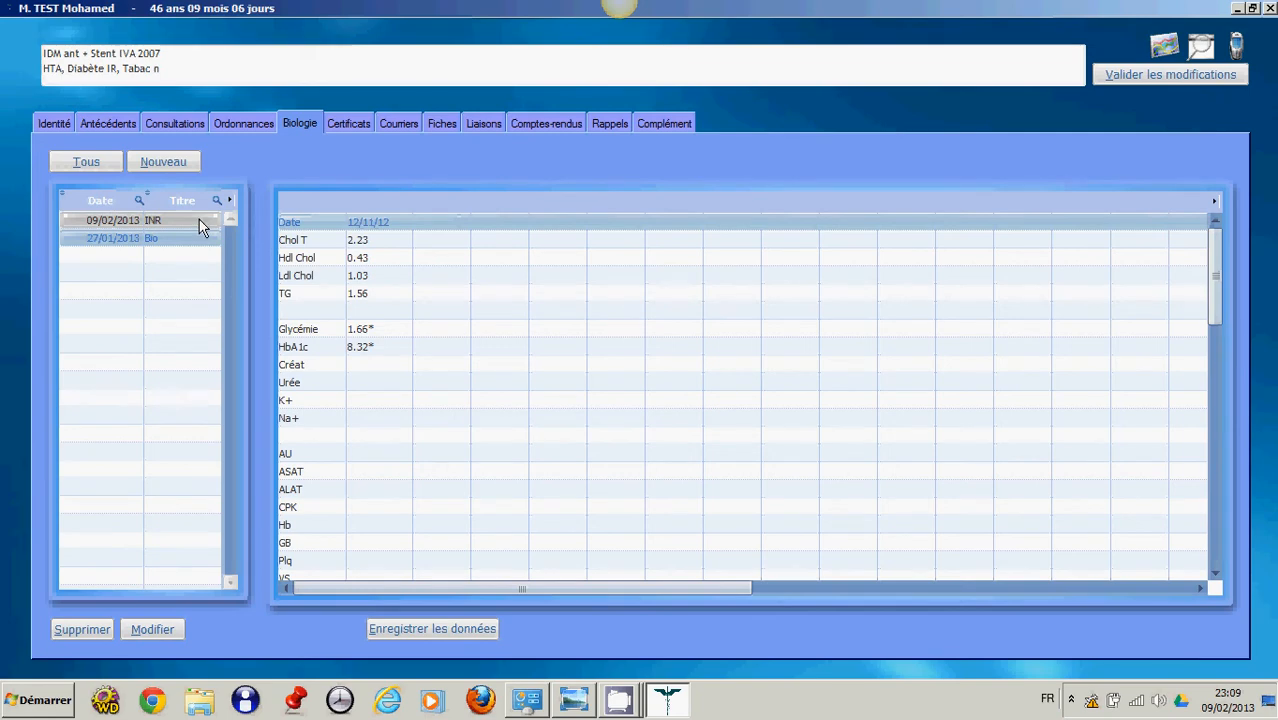
pyautogui.click(182, 163)
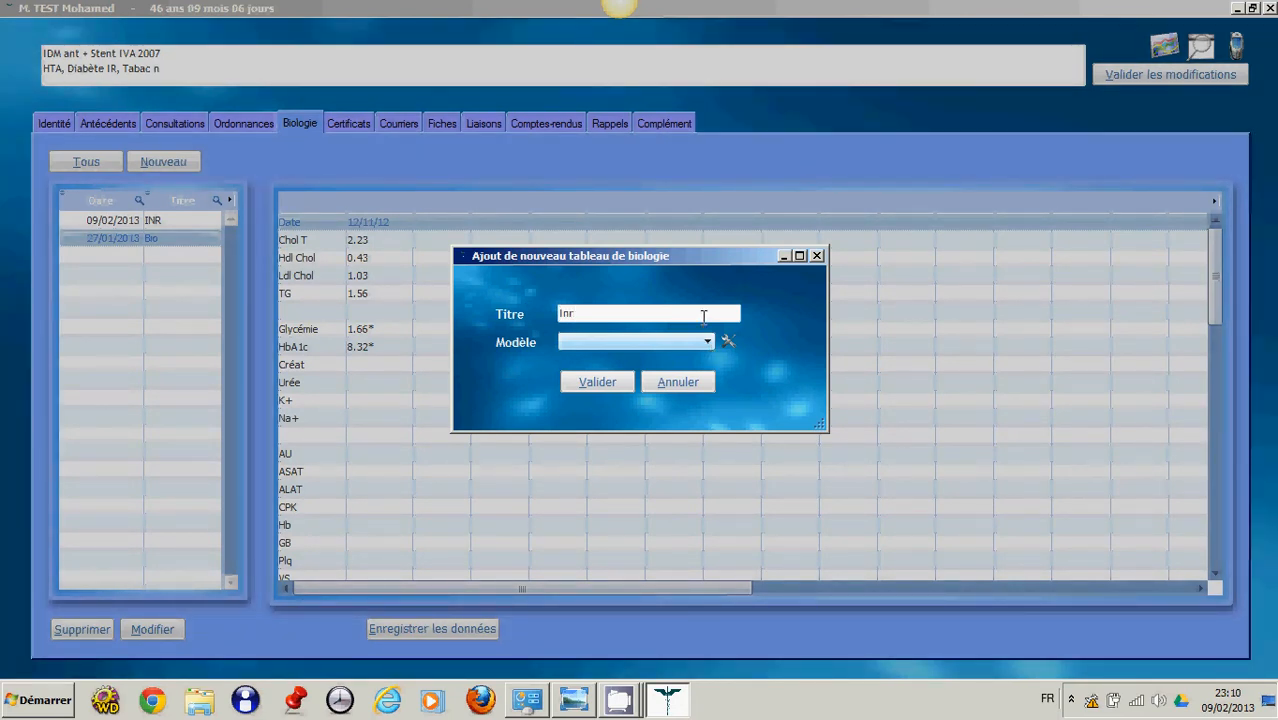
pyautogui.write('Inr 2')
pyautogui.click(707, 341)
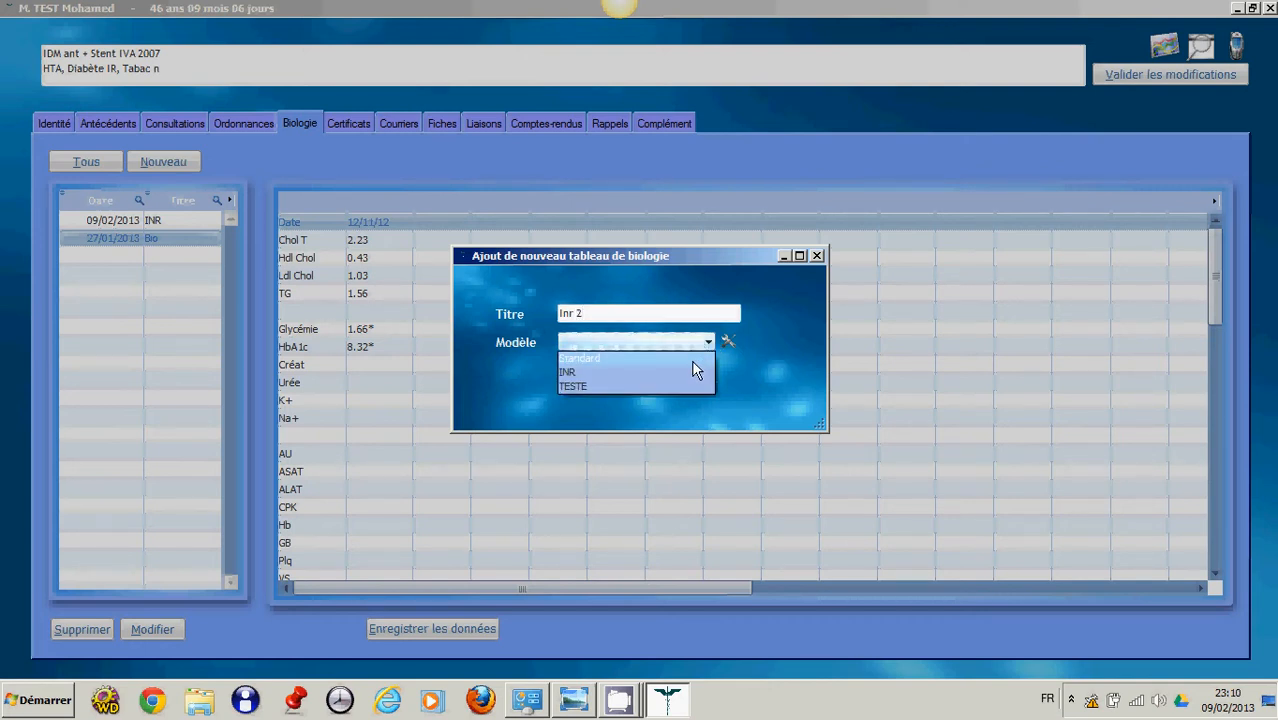
pyautogui.click(685, 371)
pyautogui.click(598, 381)
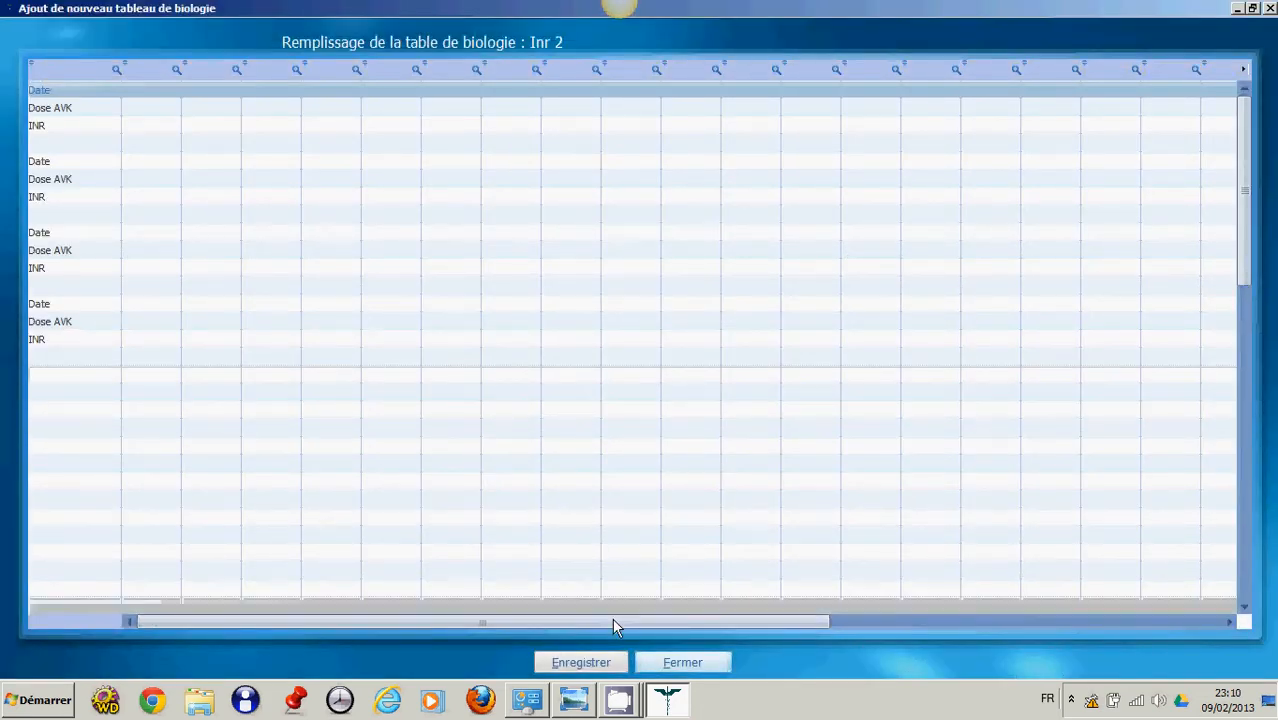
# Step: Enter 33 in the first value column just below the first INR row, and save the Inr 2 table
pyautogui.click(164, 141)
pyautogui.write('3')
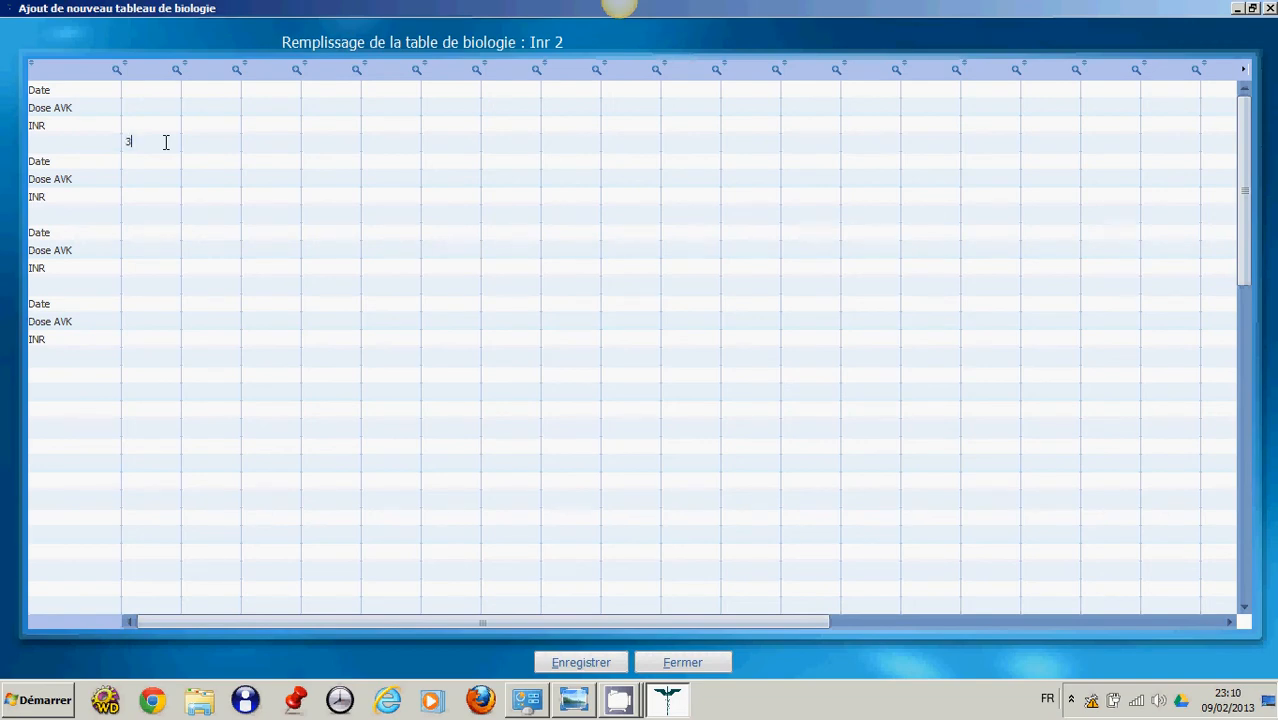
pyautogui.write('3')
pyautogui.click(596, 660)
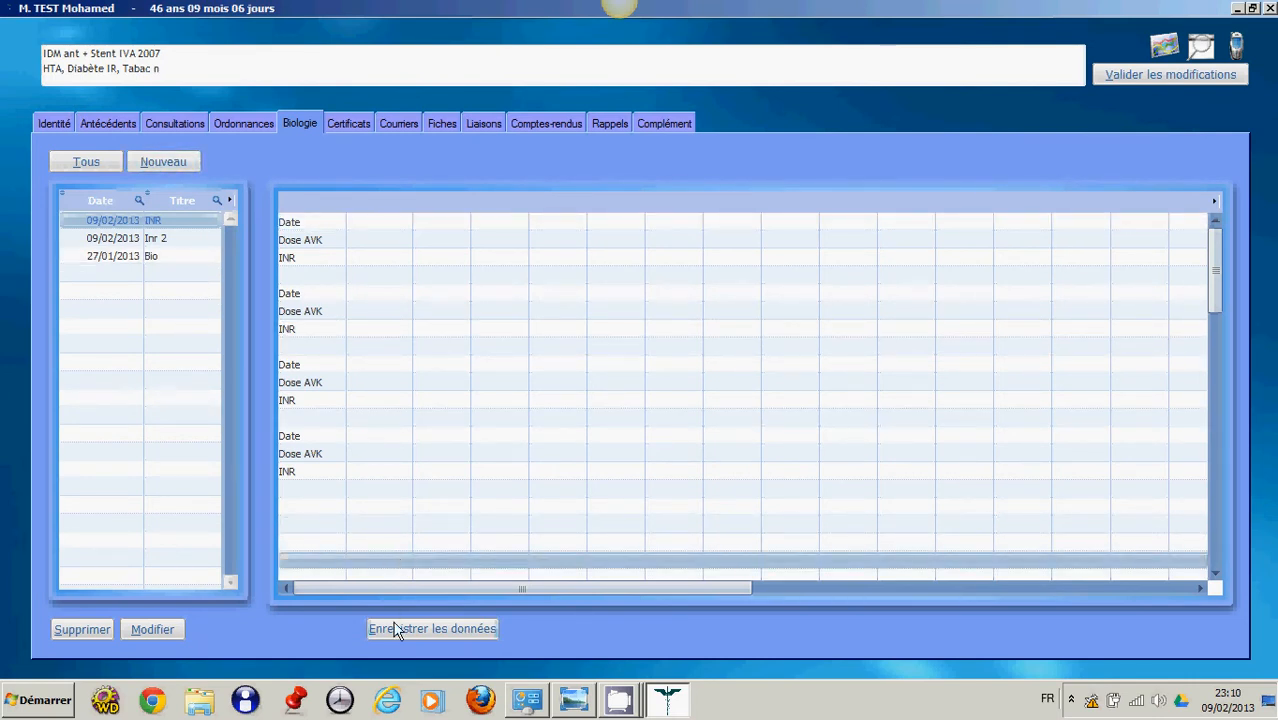
# Step: Start a new certificate for the patient from the "Arrêt de travail" model
pyautogui.click(358, 123)
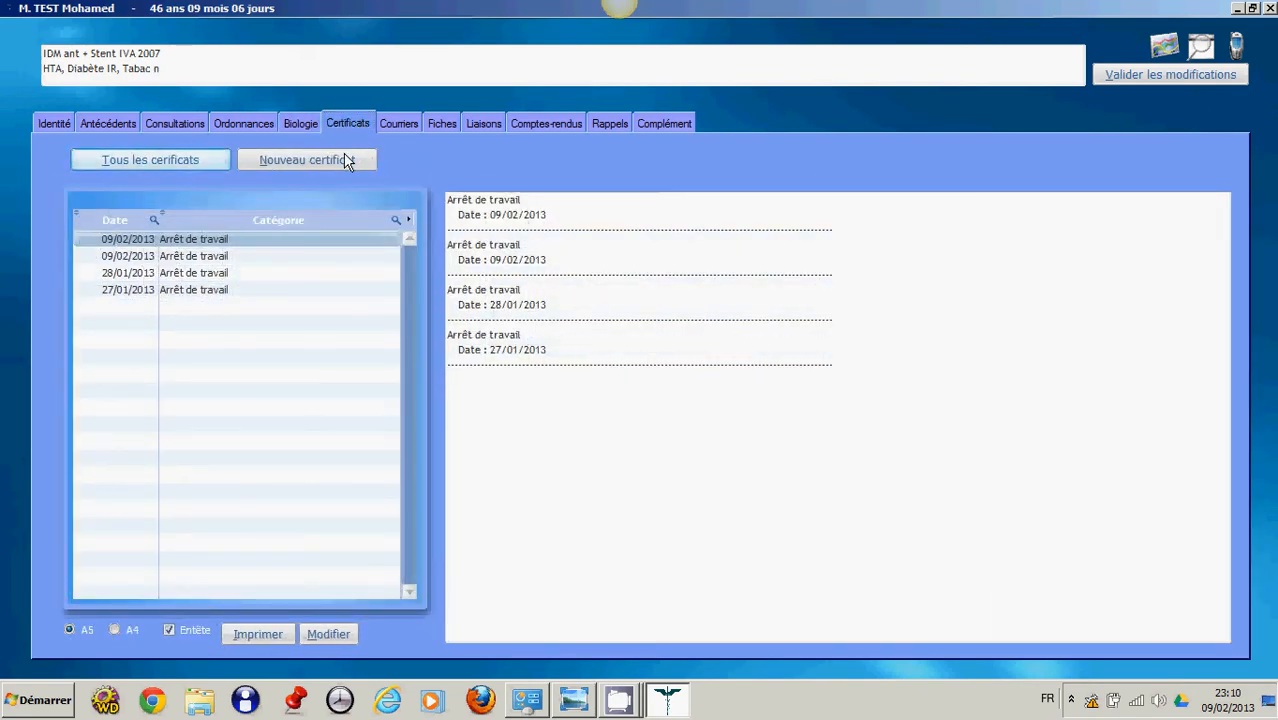
pyautogui.click(341, 160)
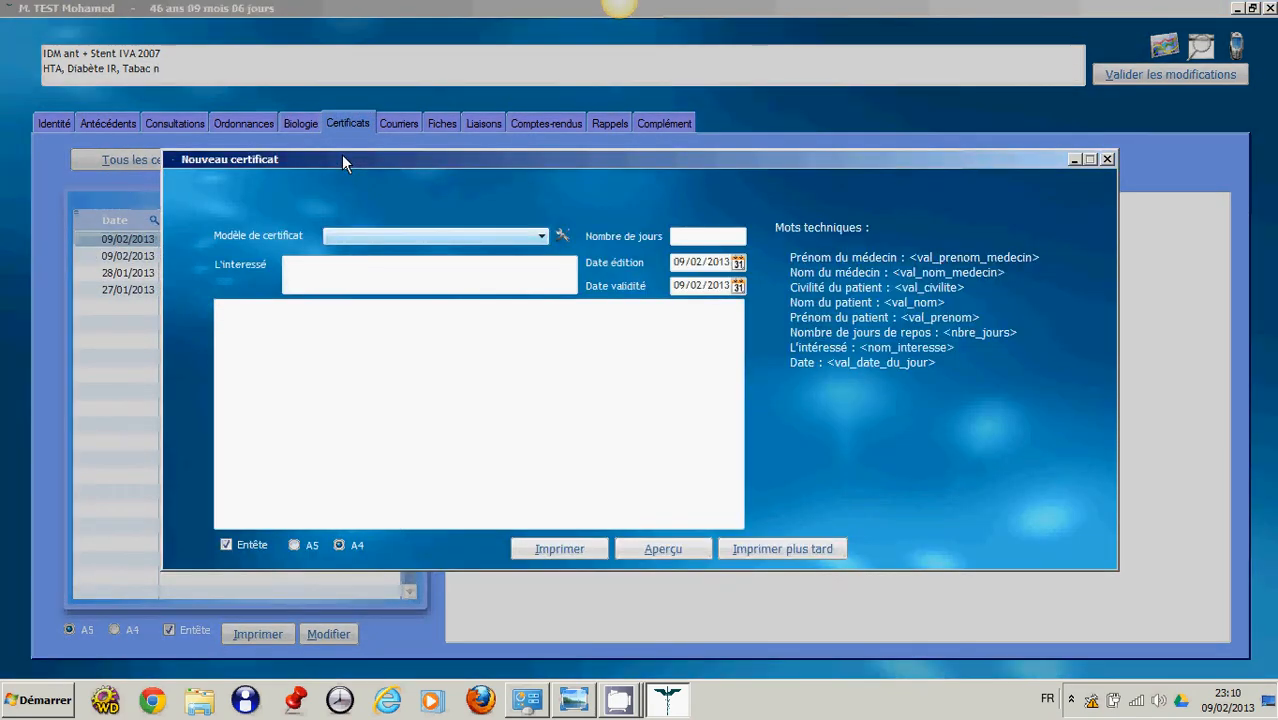
pyautogui.click(543, 236)
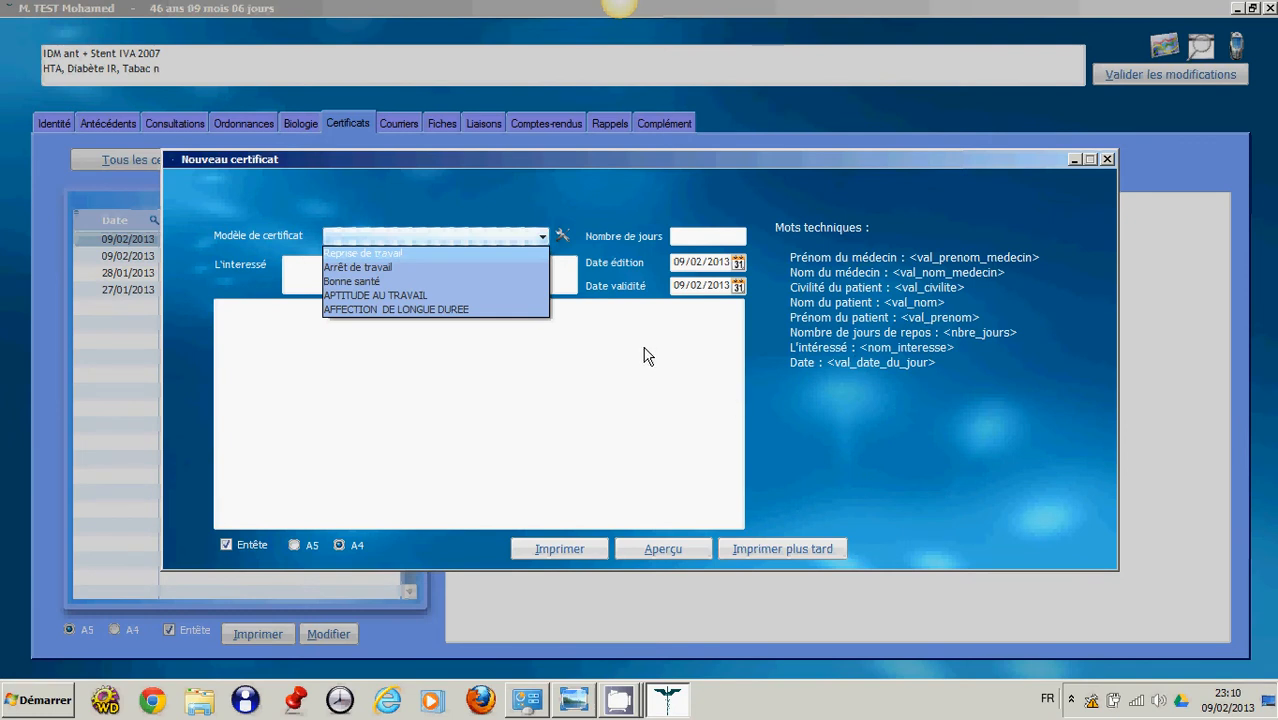
pyautogui.click(556, 337)
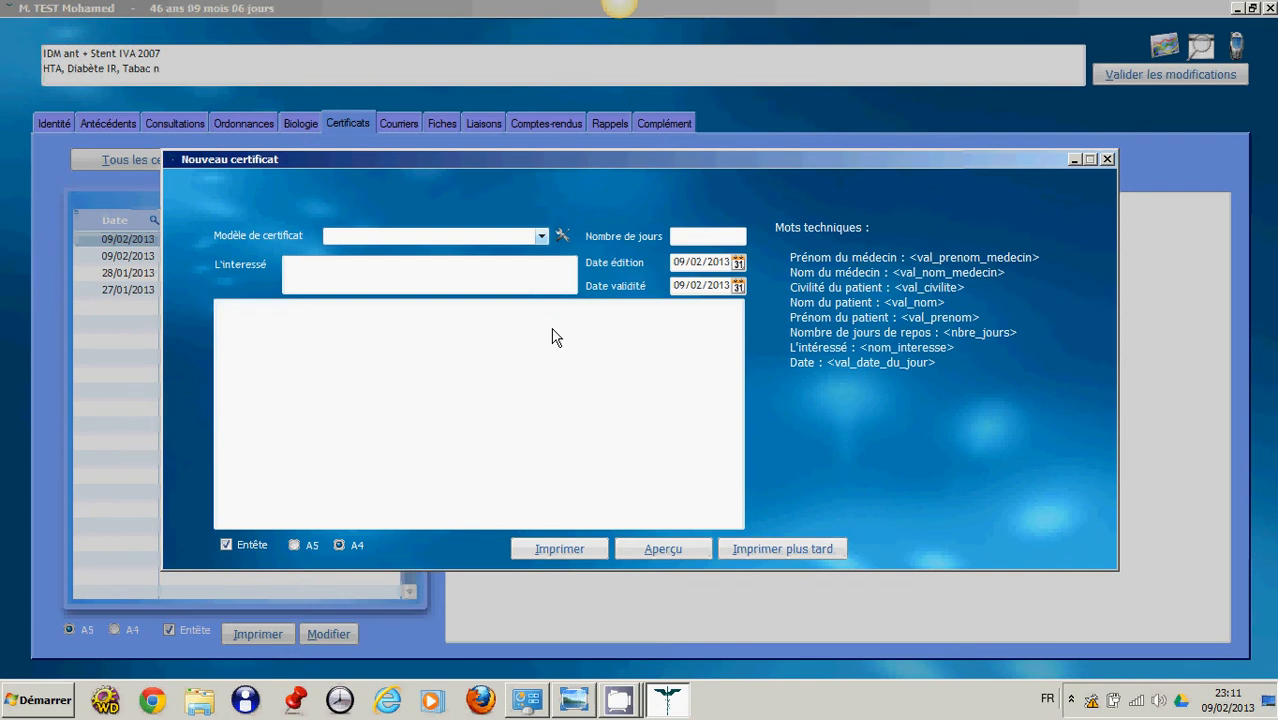
pyautogui.click(542, 238)
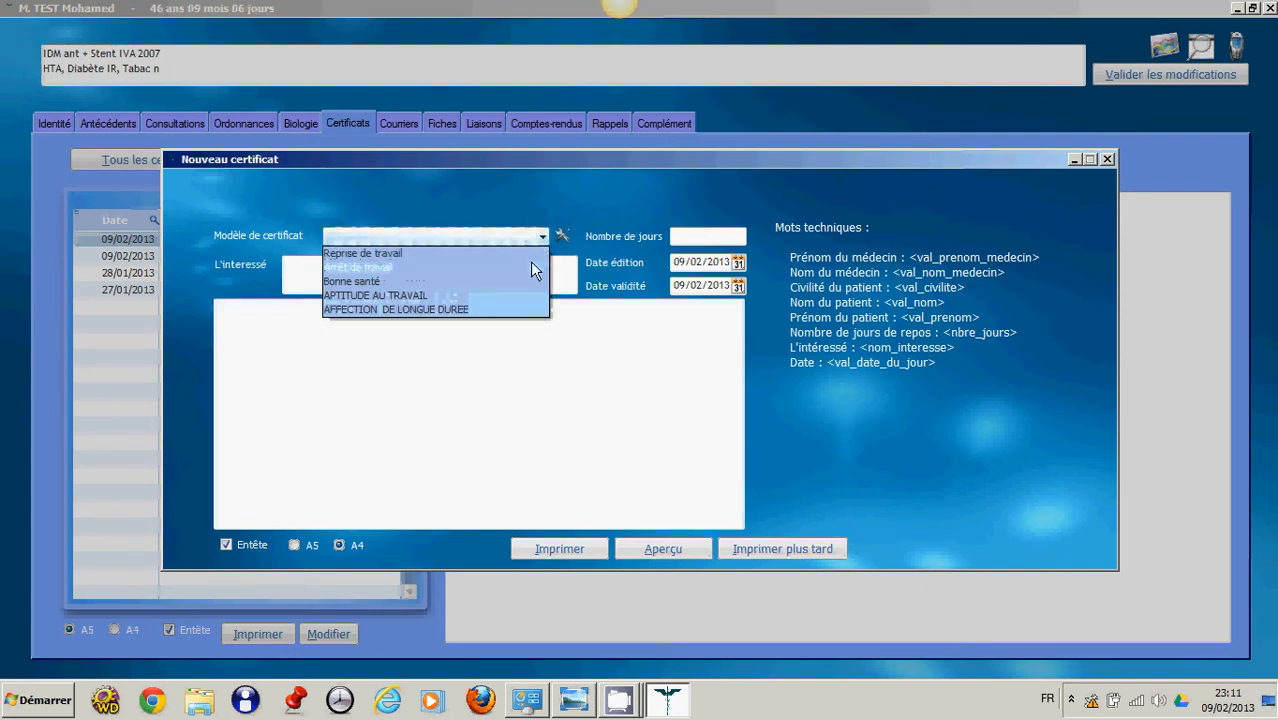
pyautogui.click(530, 267)
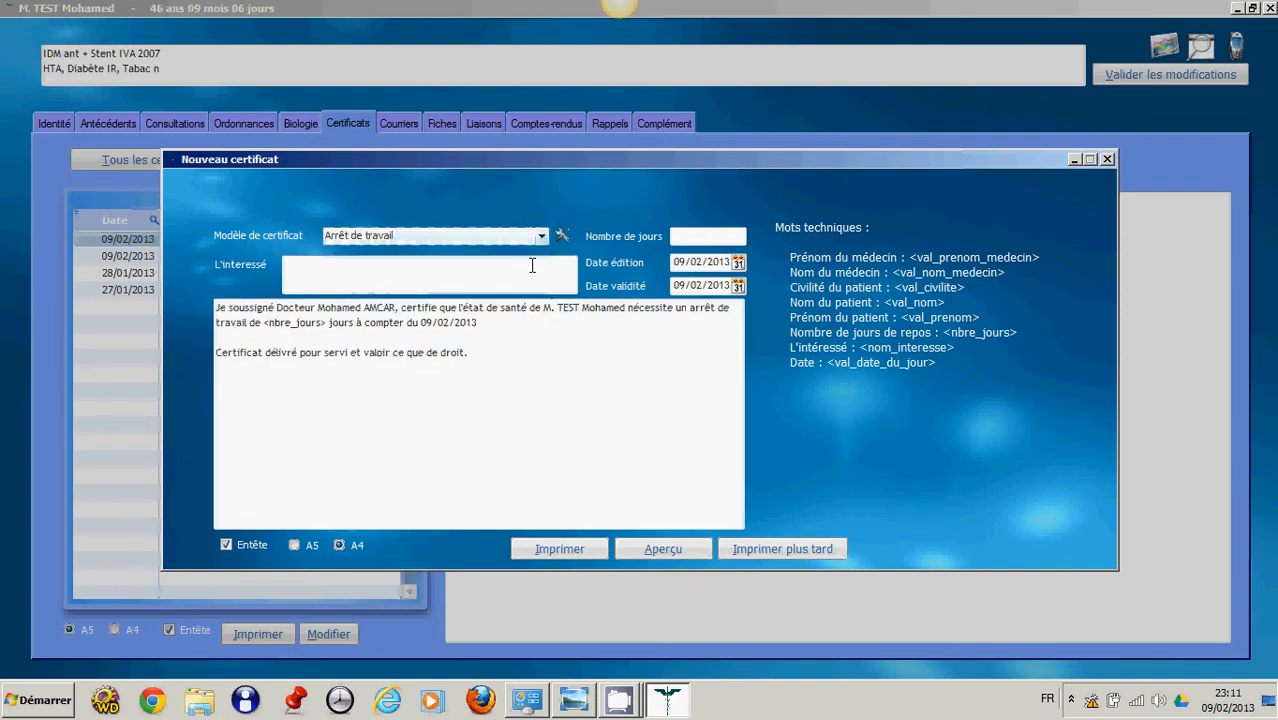
# Step: Set the certificate's number of days to "CINQ", check the edition date, and record the certificate without printing it
pyautogui.click(695, 236)
pyautogui.write('CI')
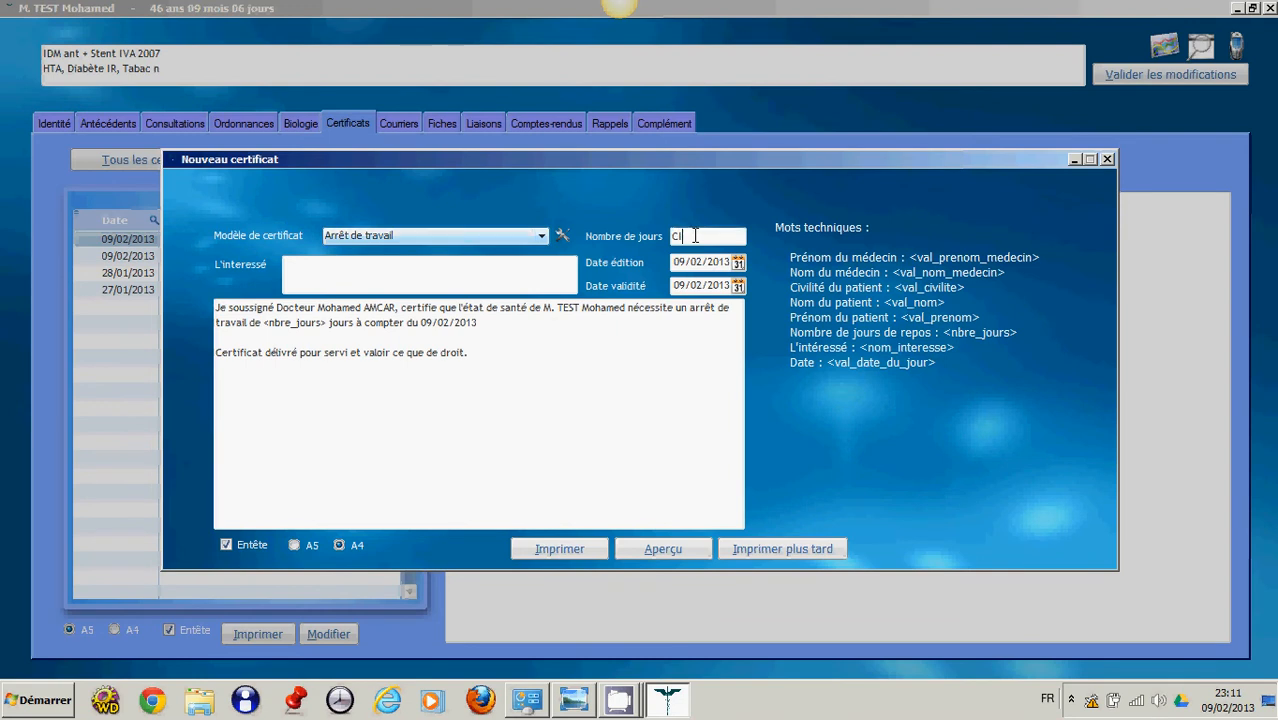
pyautogui.write('NQ')
pyautogui.click(609, 409)
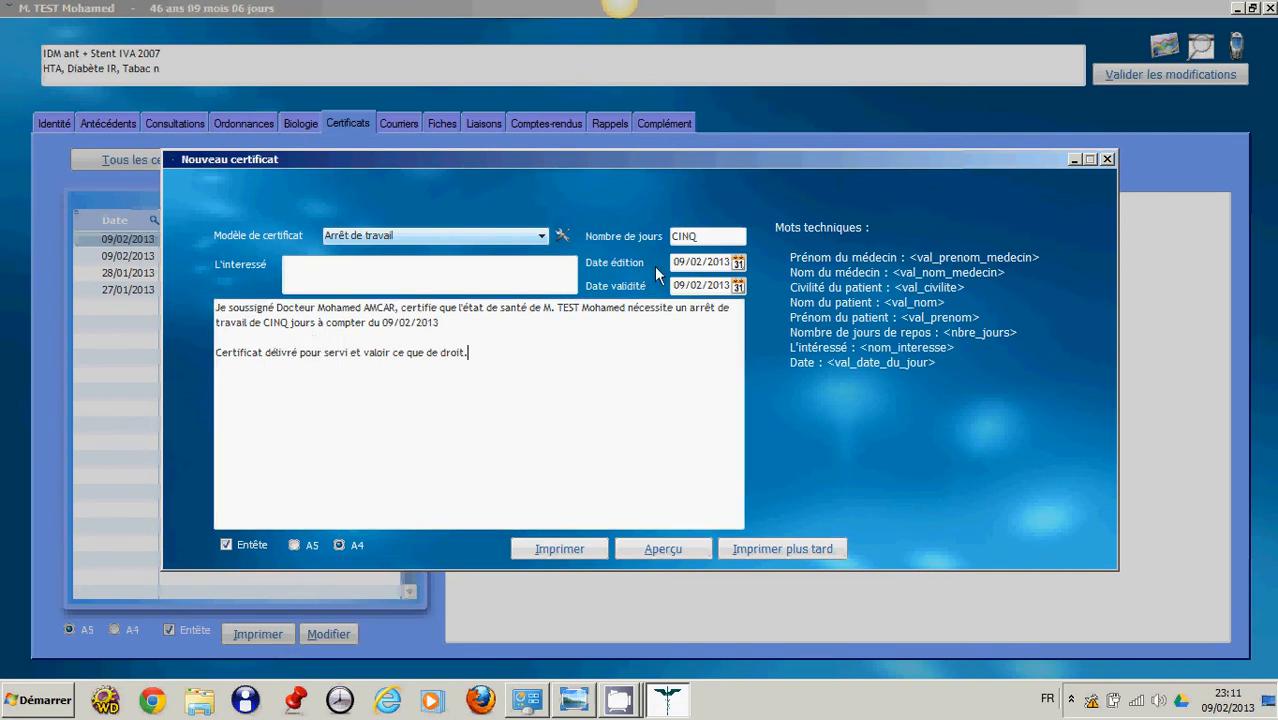
pyautogui.click(738, 264)
pyautogui.click(739, 267)
pyautogui.click(782, 549)
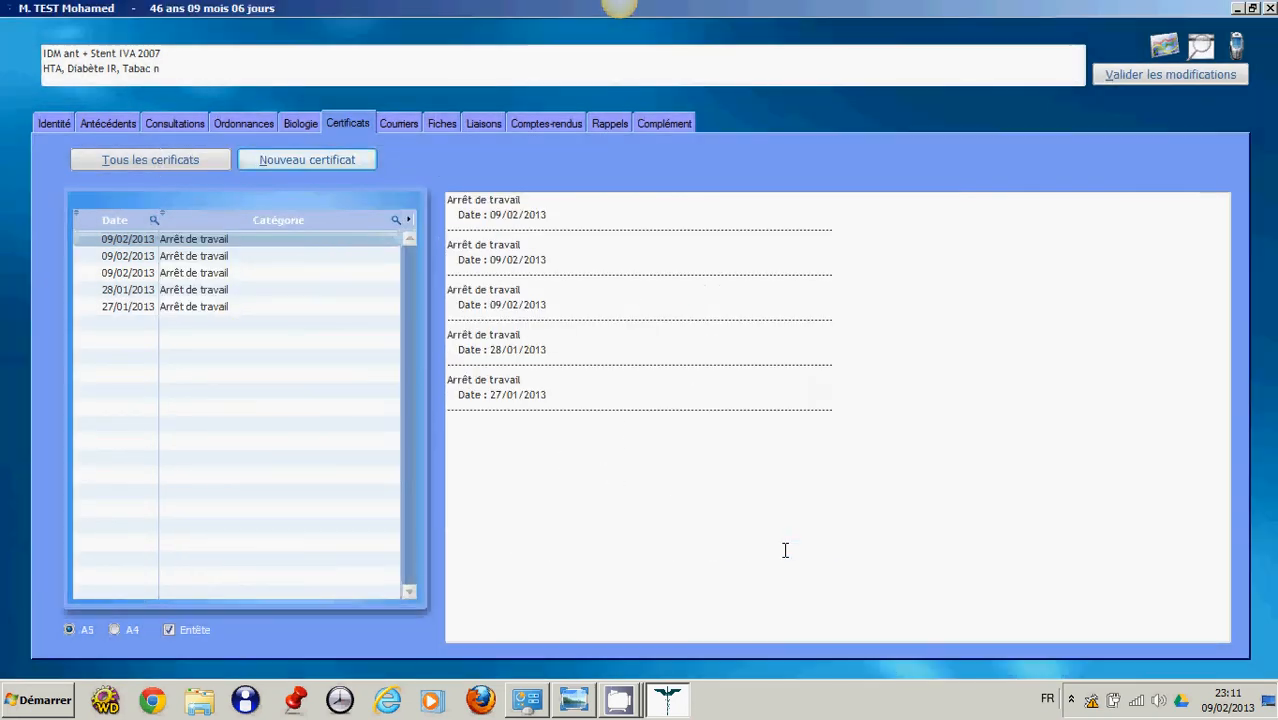
# Step: Start a new letter for the patient from the "Pré-op" standard letter
pyautogui.click(398, 124)
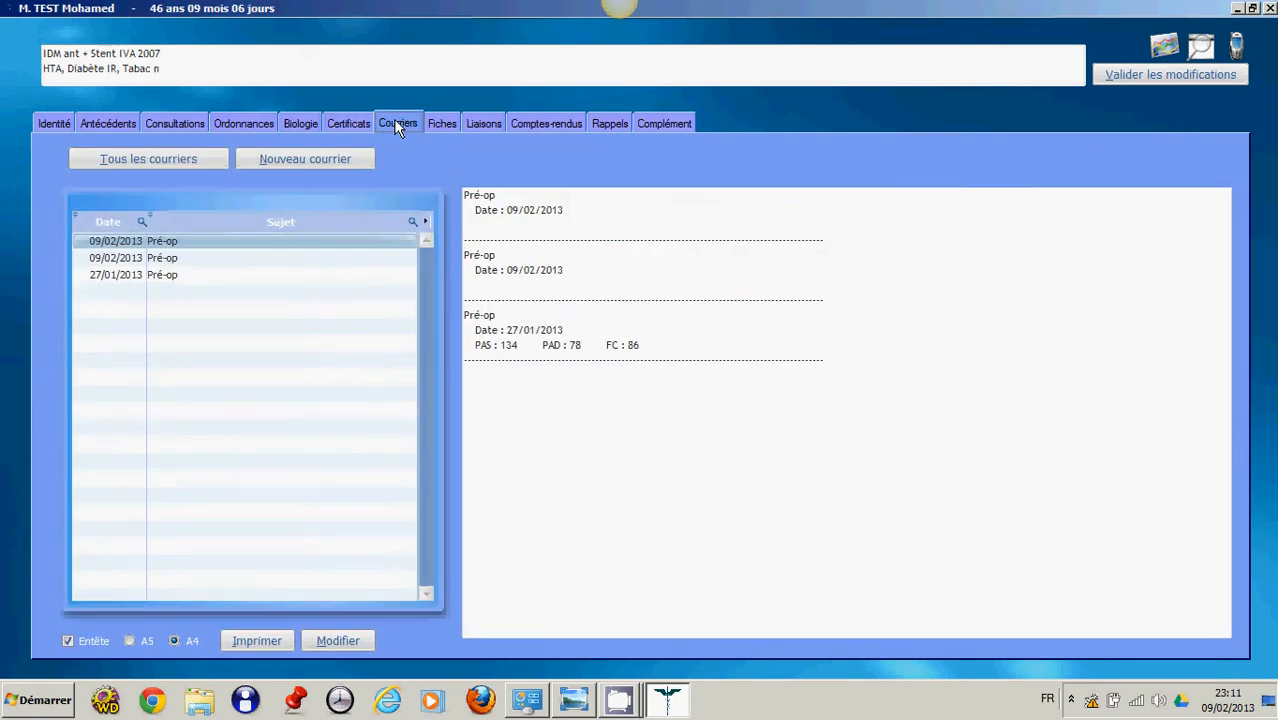
pyautogui.click(350, 163)
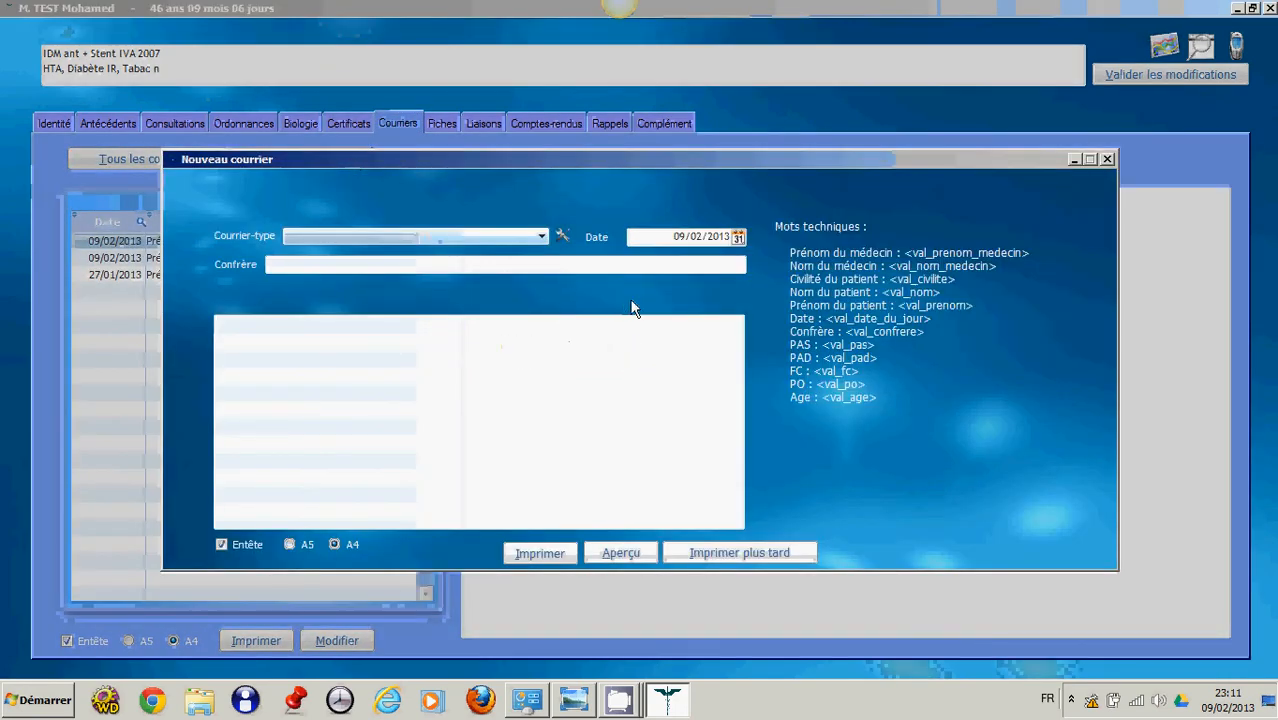
pyautogui.click(542, 237)
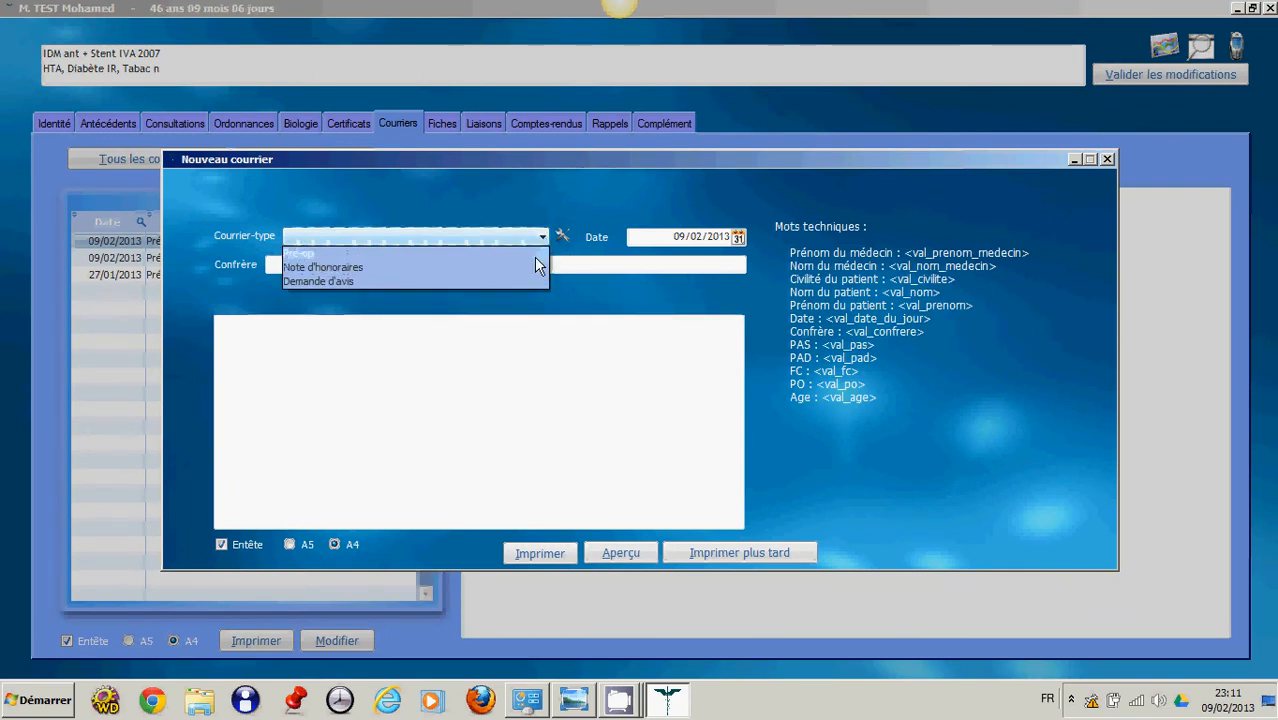
pyautogui.click(534, 256)
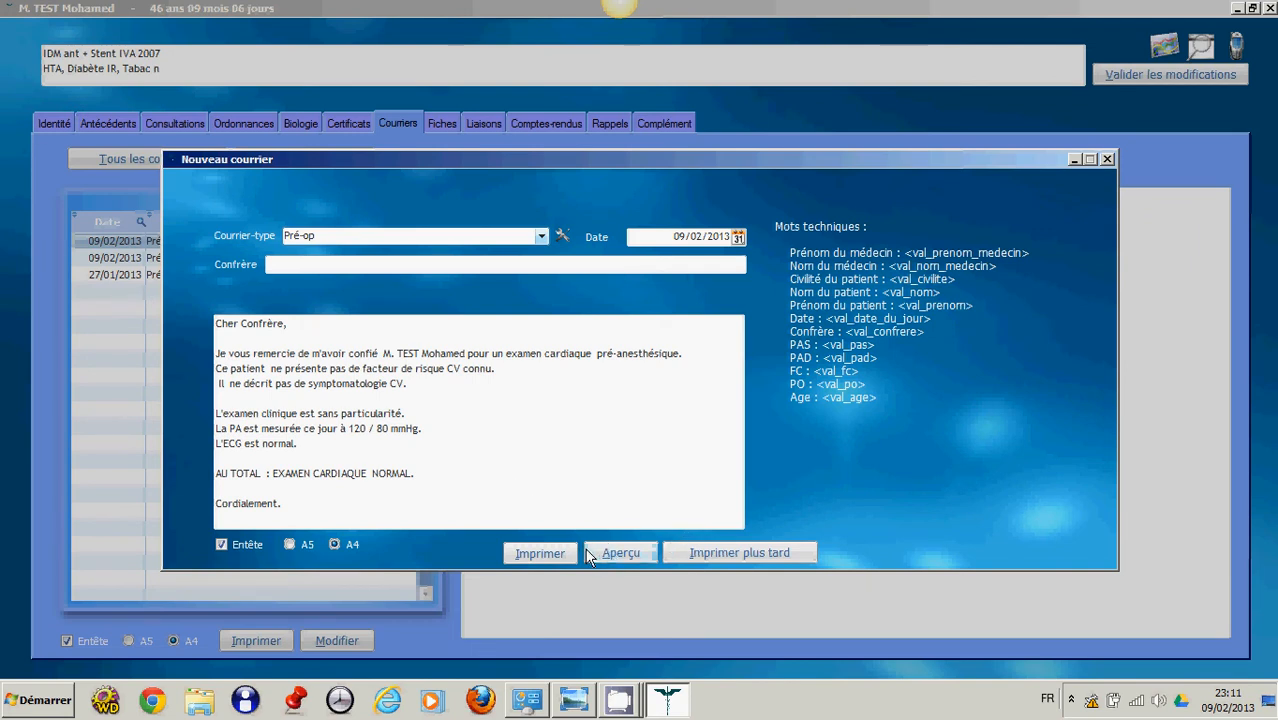
# Step: Add "RREERER" at the end of the letter's blood pressure line, and record the letter without printing it
pyautogui.click(444, 430)
pyautogui.write('RREER')
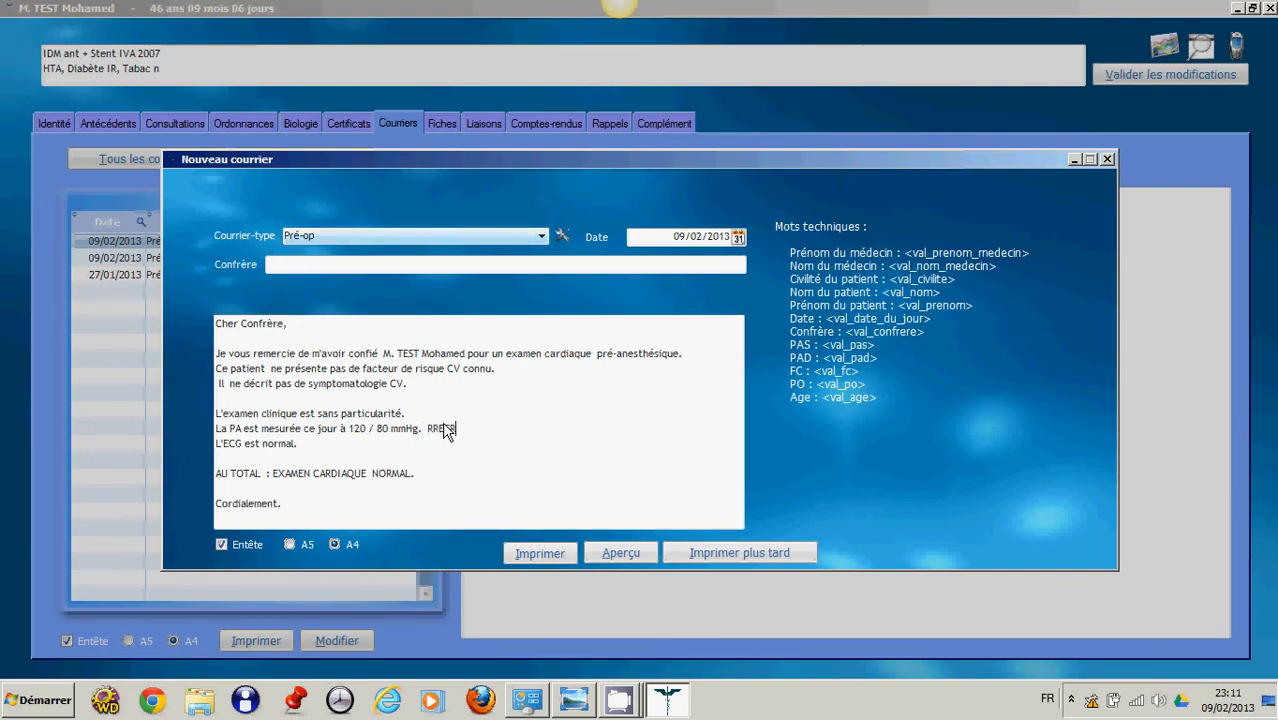
pyautogui.write('ER')
pyautogui.click(706, 553)
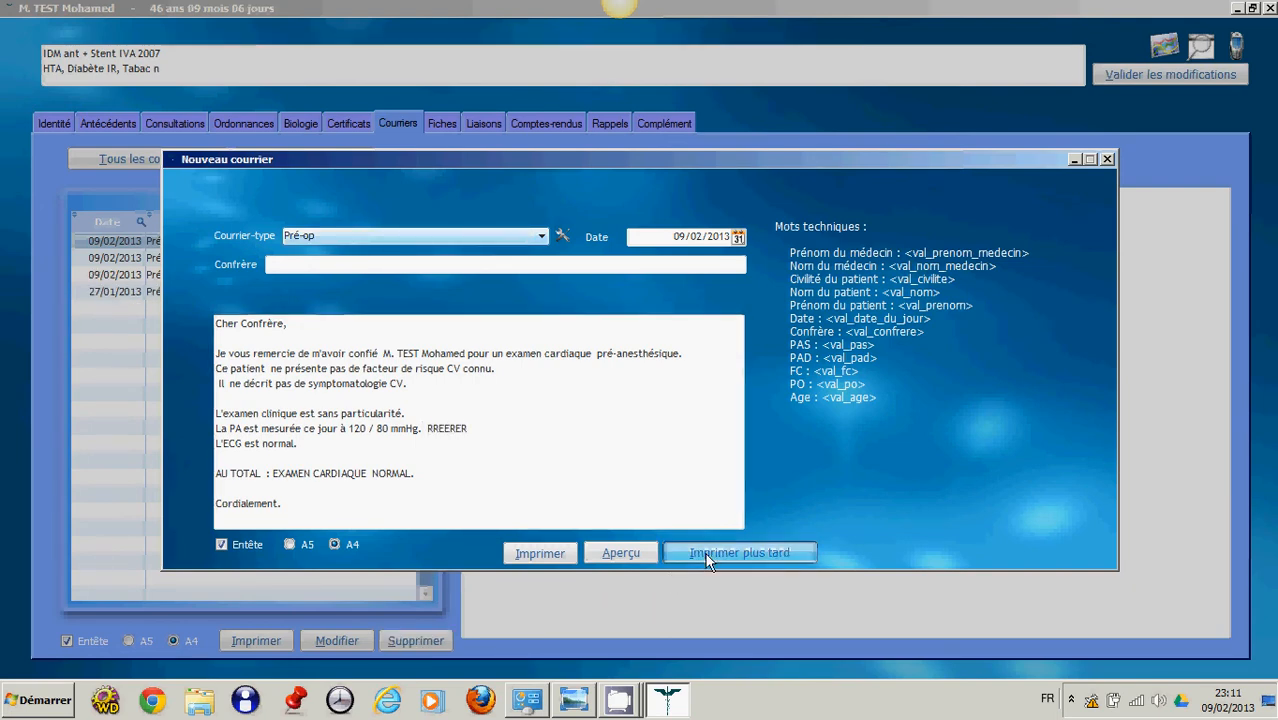
# Step: Create a new patient sheet from the "Régime Triglycérides" standard sheet and record it without printing it
pyautogui.click(441, 125)
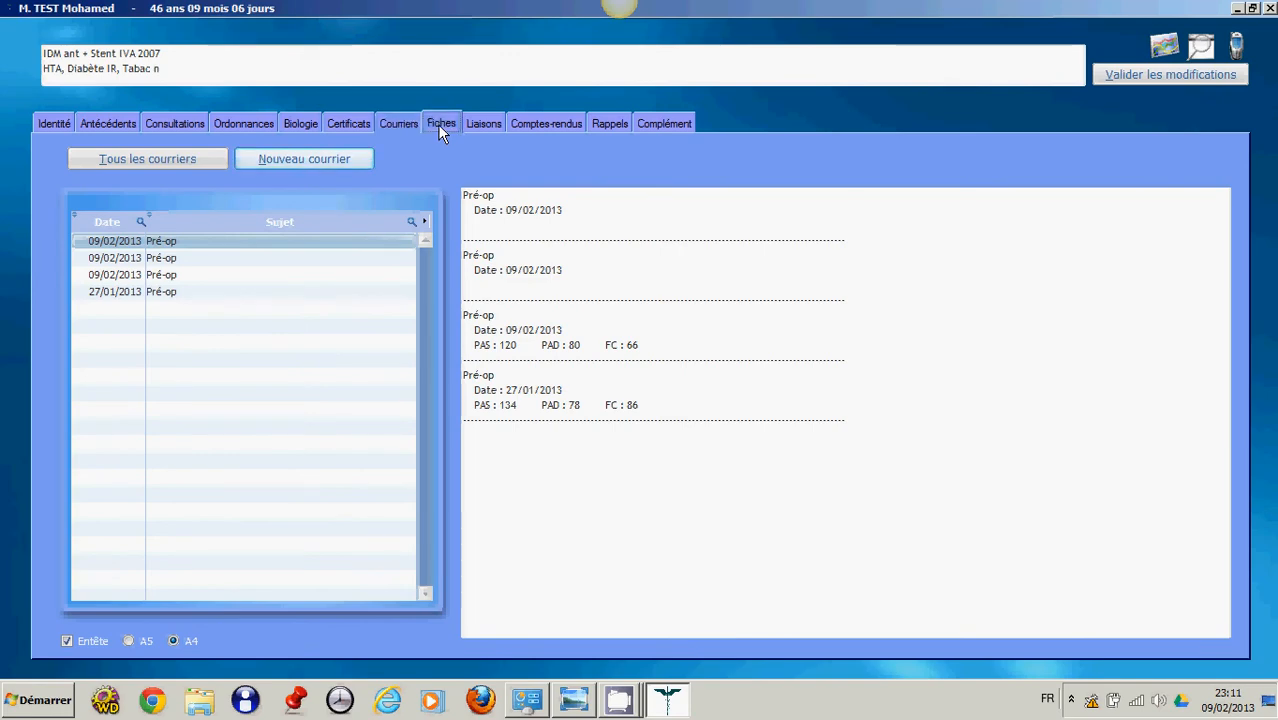
pyautogui.click(348, 160)
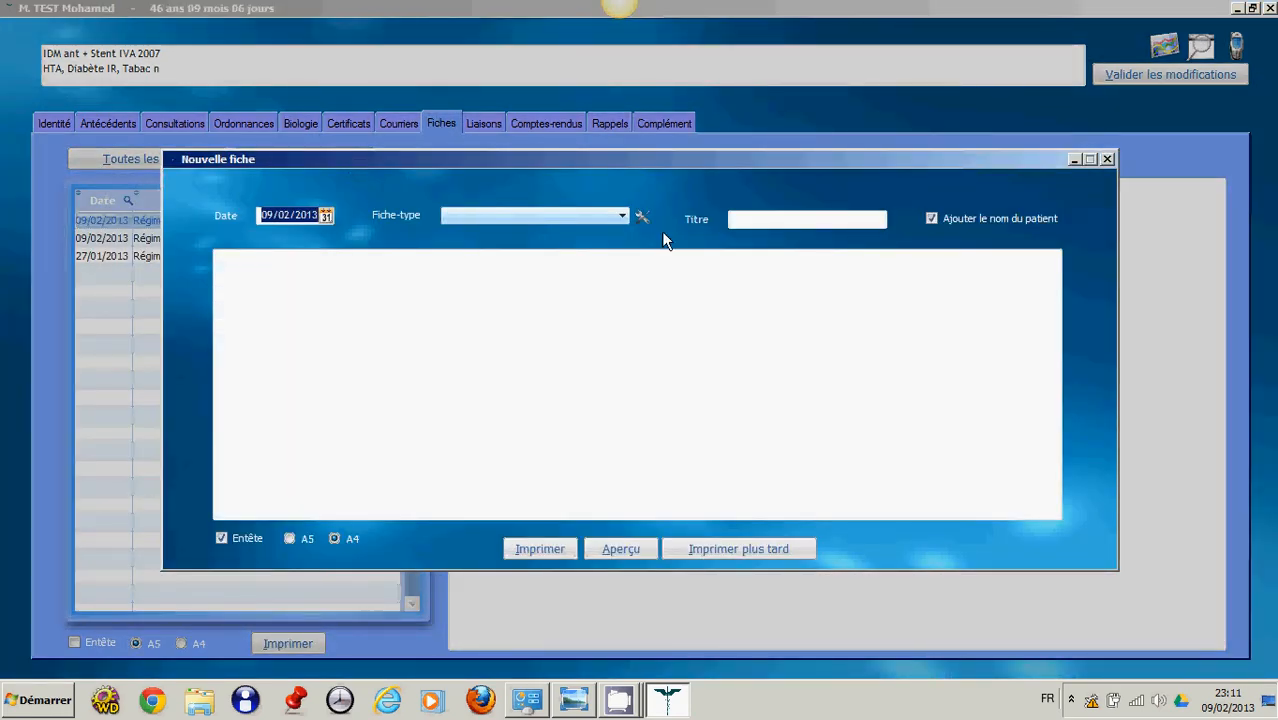
pyautogui.click(621, 218)
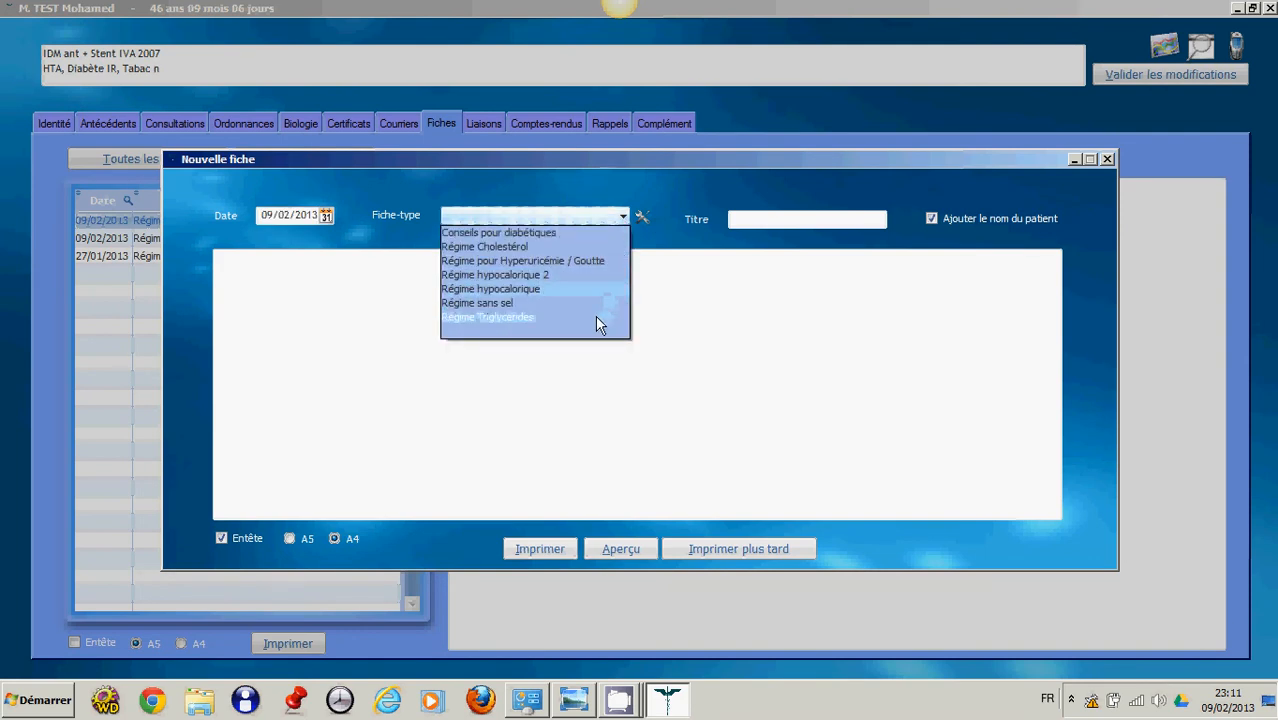
pyautogui.click(595, 316)
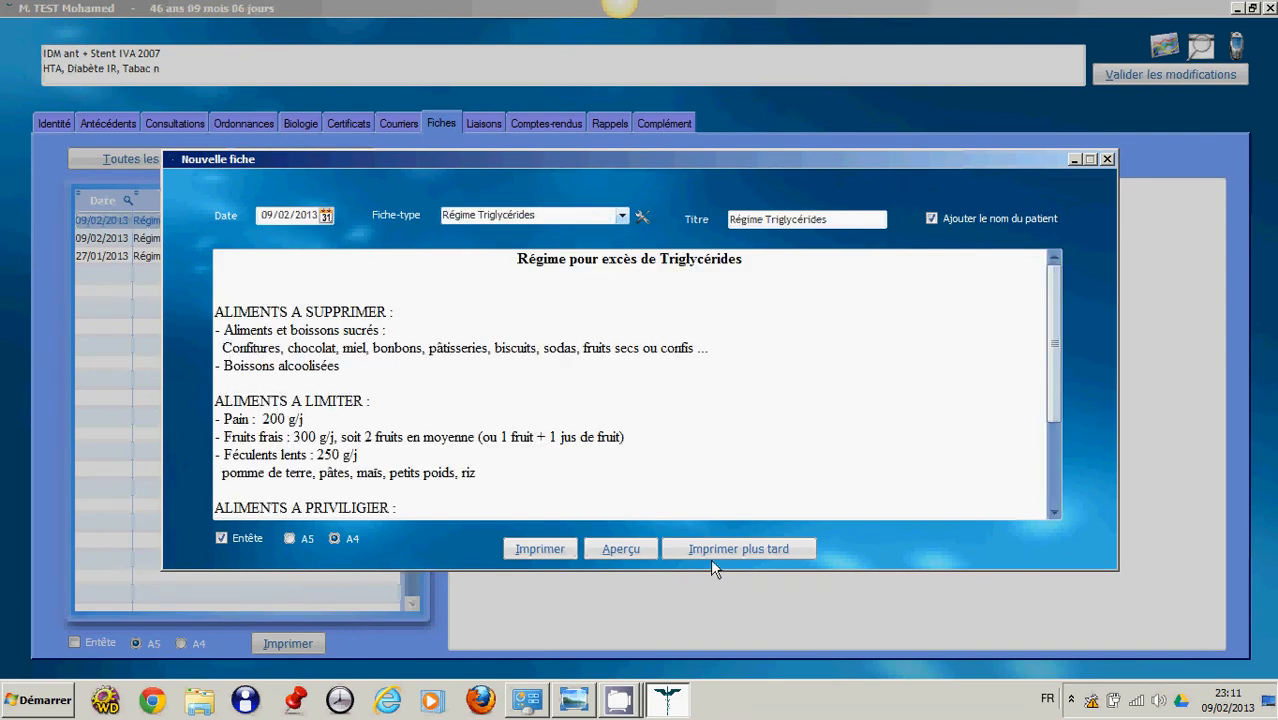
pyautogui.click(737, 549)
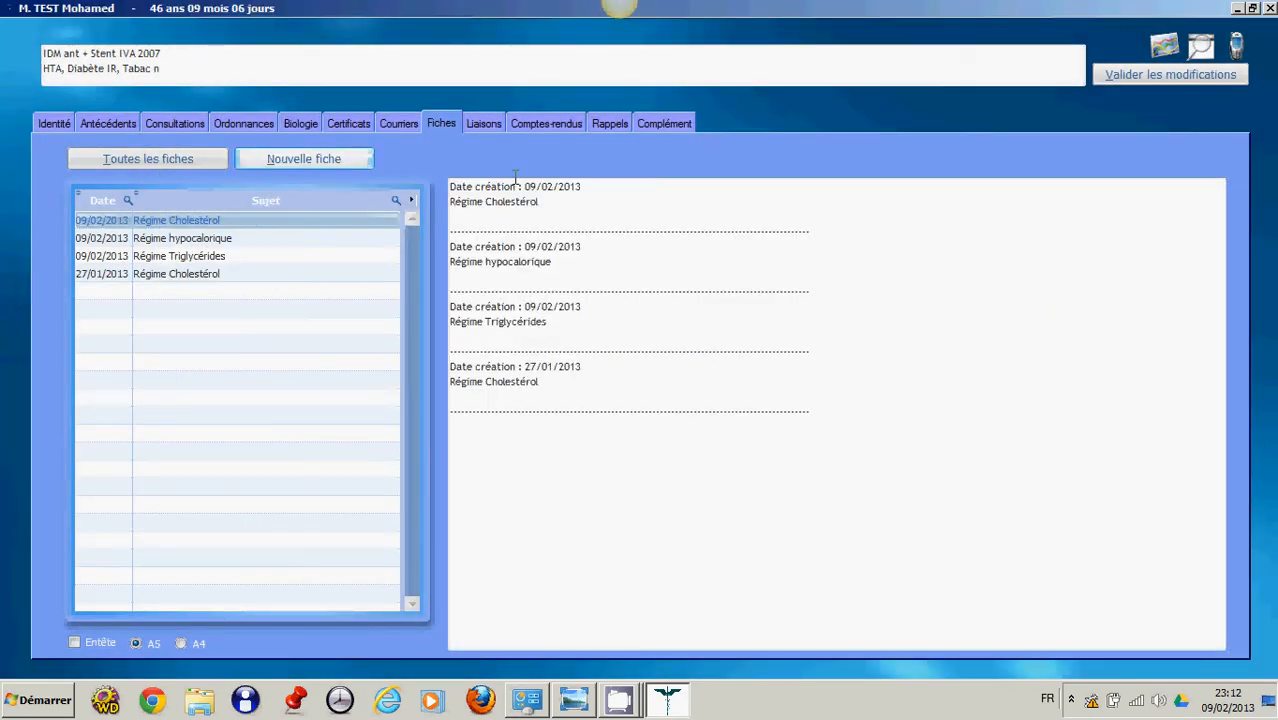
# Step: View the image linked as "ECG 1" among the patient's linked files, and close the photo viewer
pyautogui.click(486, 123)
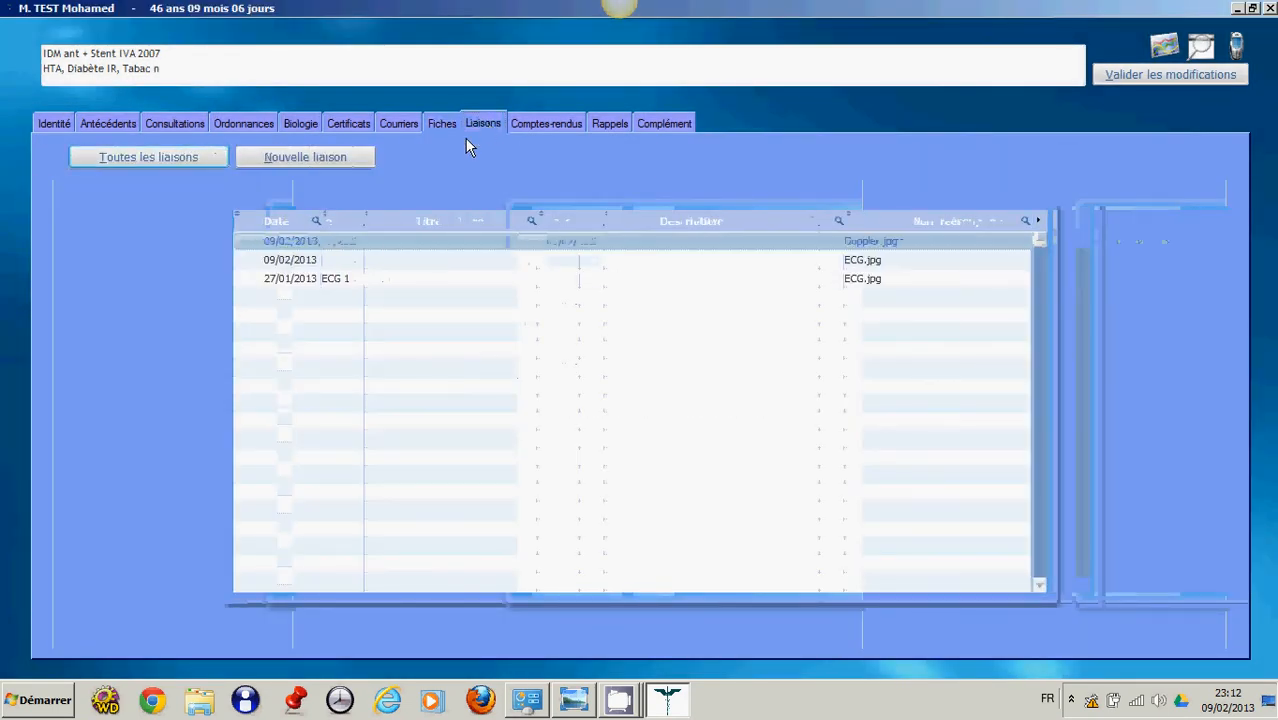
pyautogui.click(354, 288)
pyautogui.doubleClick(354, 288)
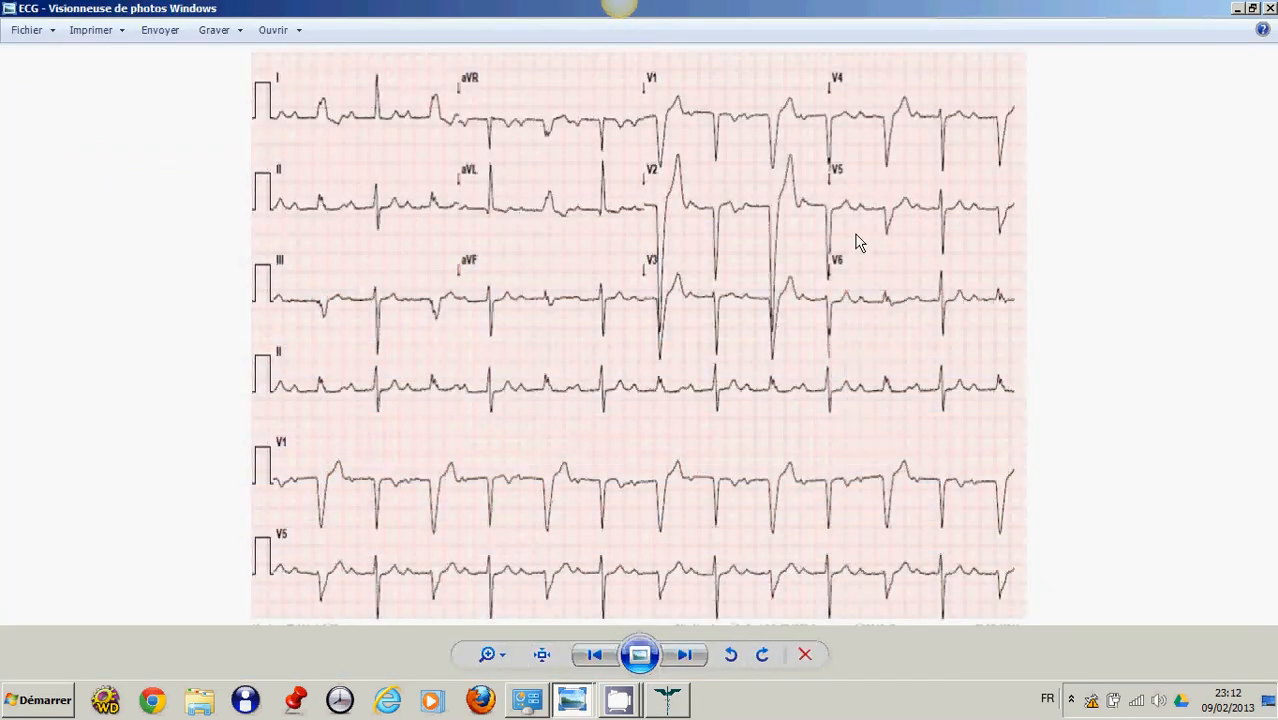
pyautogui.click(1269, 8)
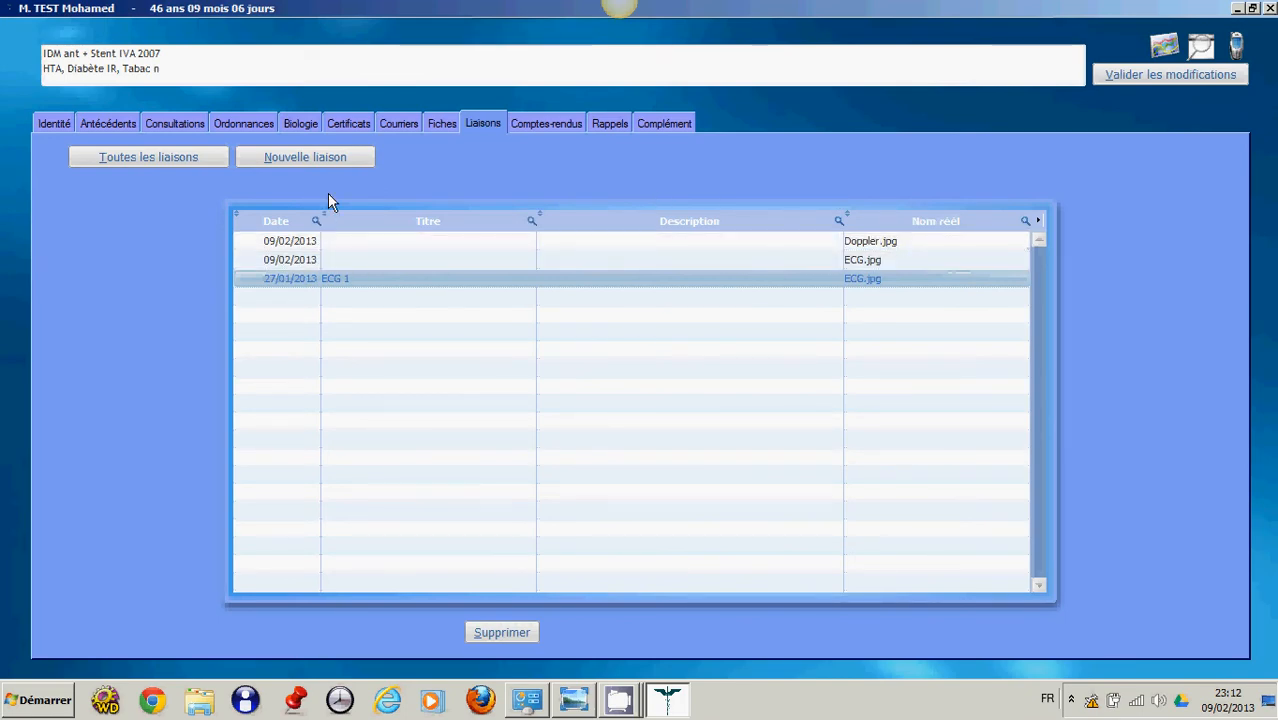
# Step: Start a new report in the ECHODOPPLER CARDIAQUE category and fill it from the "ED normal" model
pyautogui.click(533, 129)
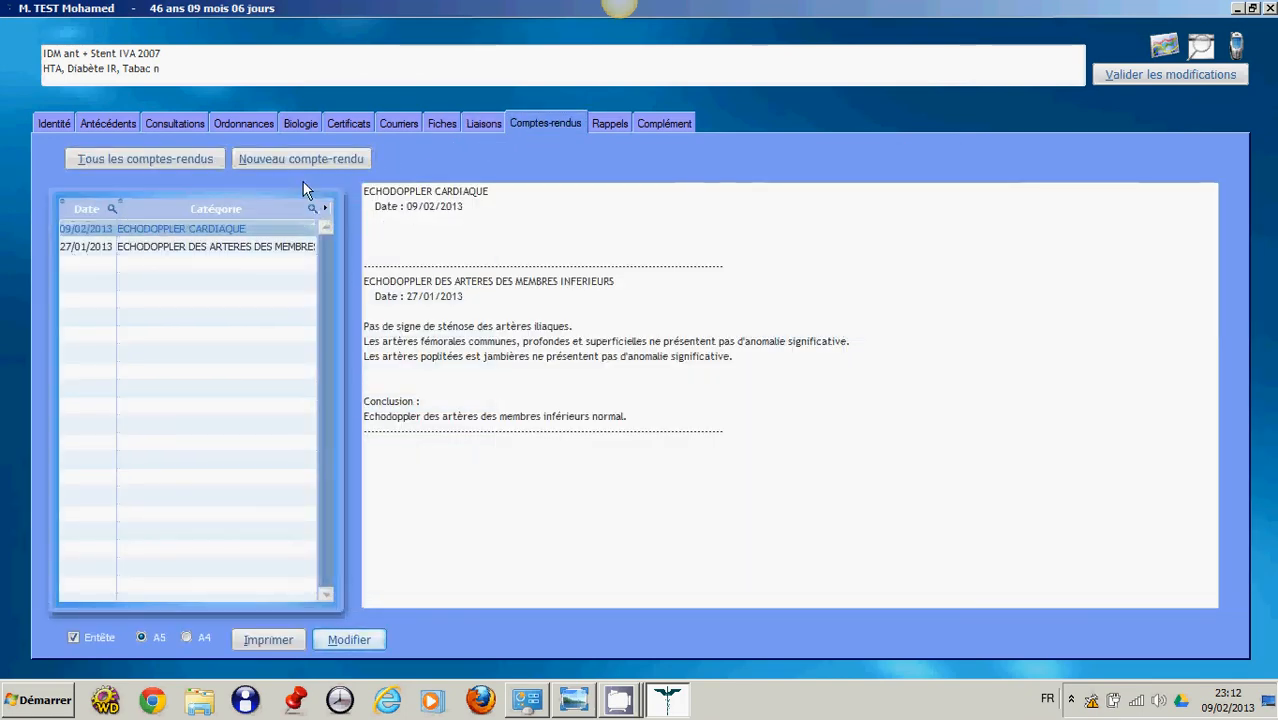
pyautogui.click(285, 163)
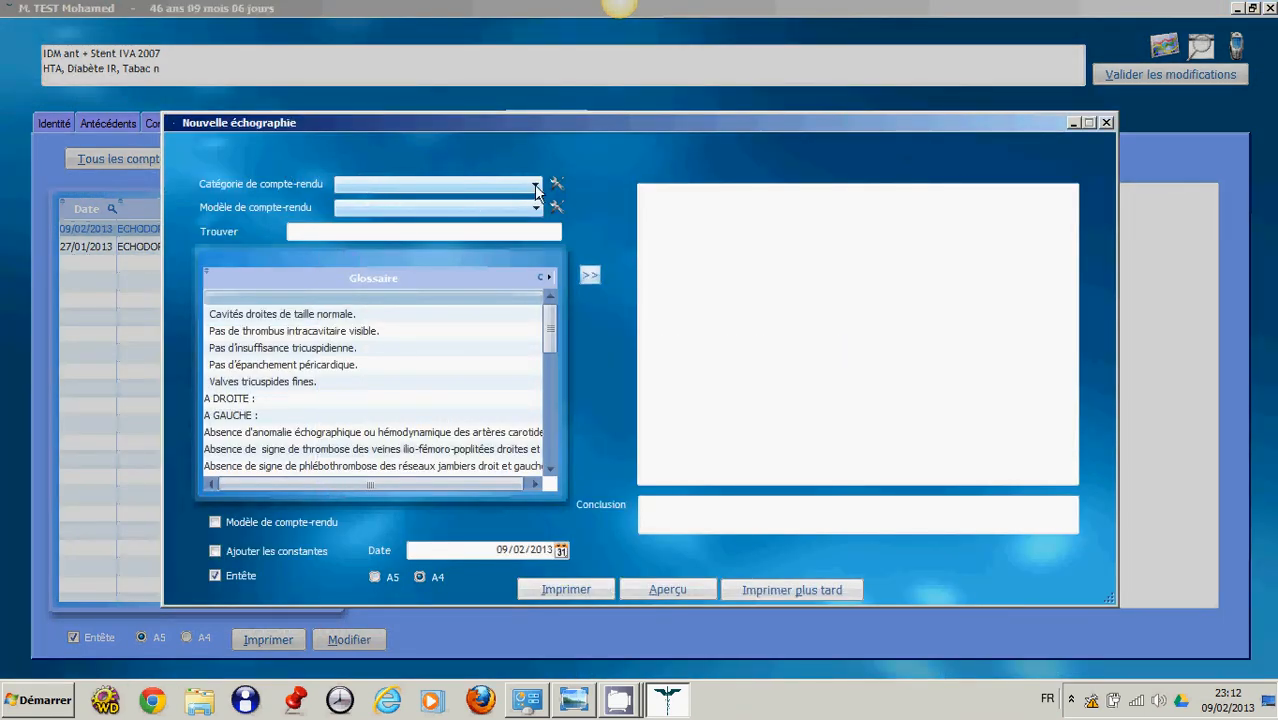
pyautogui.click(536, 188)
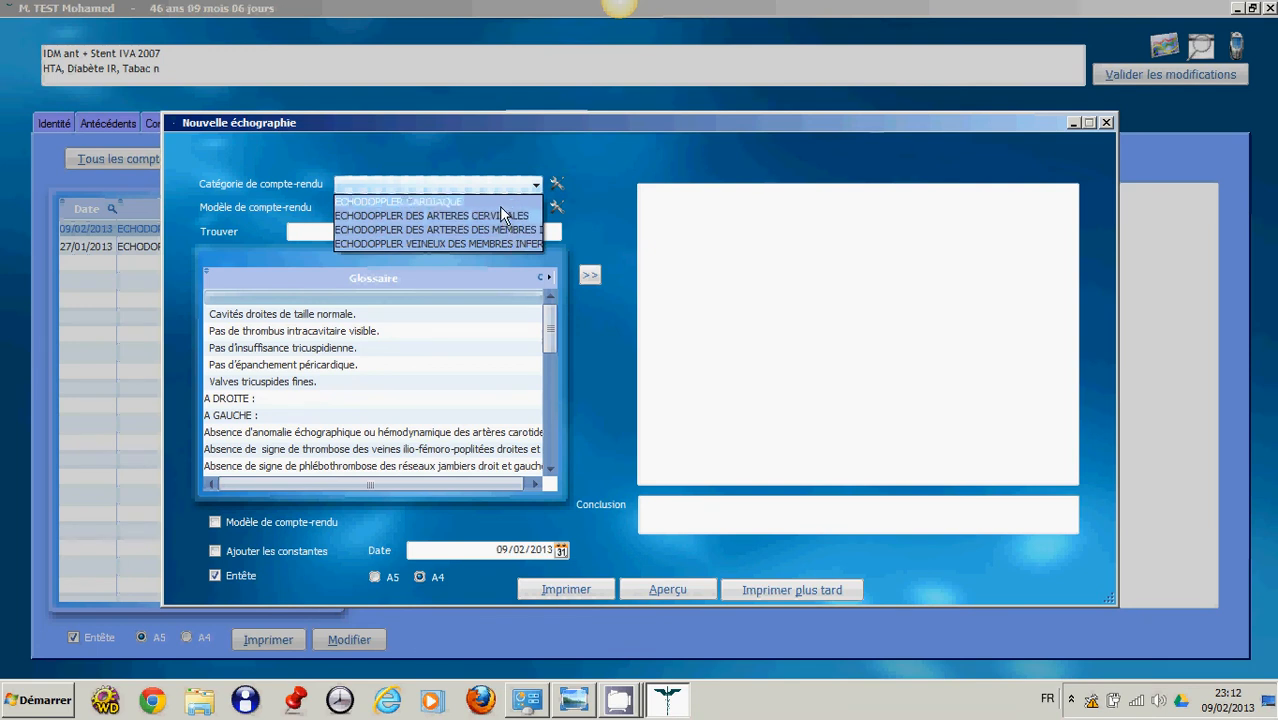
pyautogui.click(499, 204)
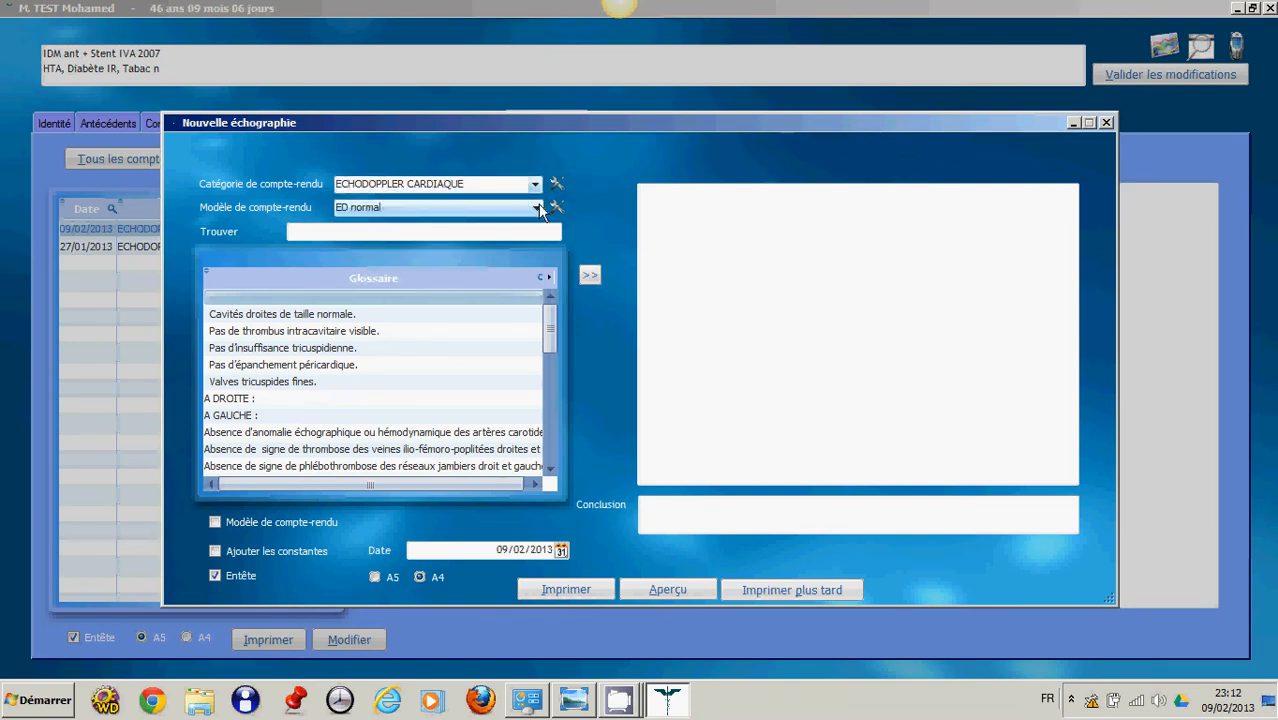
pyautogui.click(540, 209)
pyautogui.click(515, 229)
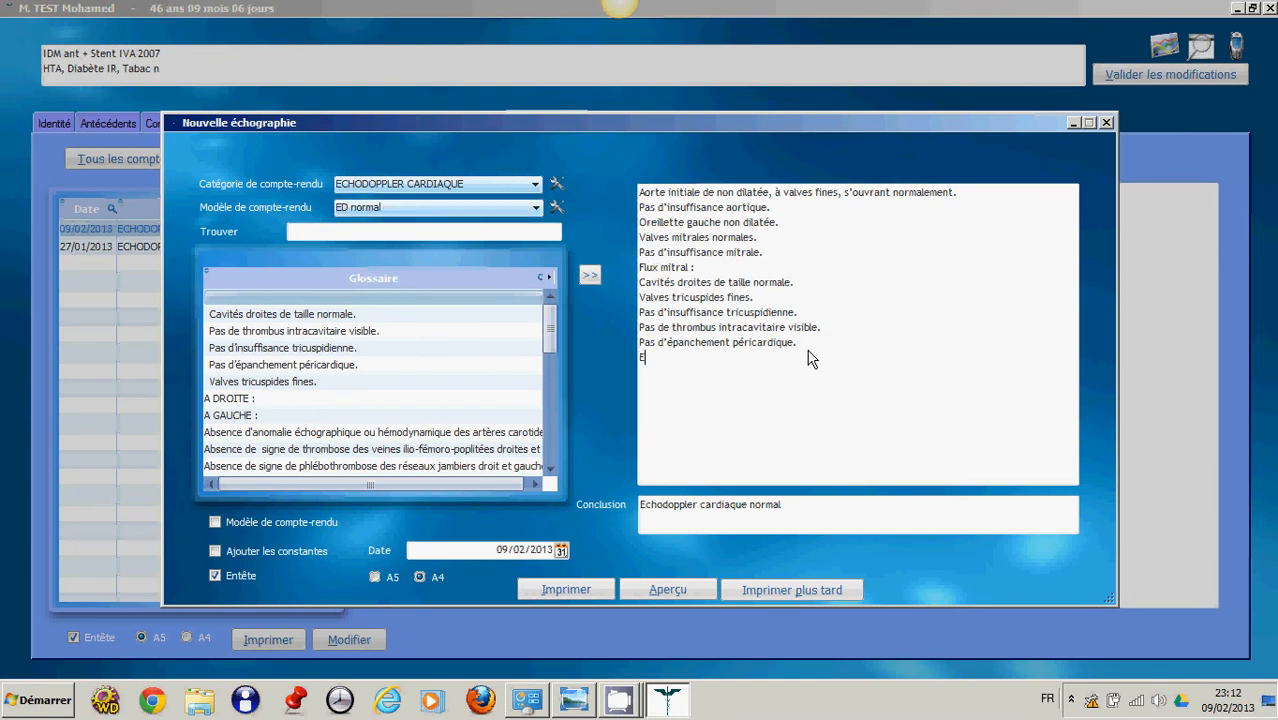
# Step: Add the lines "EERERE" and "RERERGD" at the end of the echocardiography report, and record it to print later
pyautogui.write('ERERE ')
pyautogui.write('RERERGD')
pyautogui.click(217, 519)
pyautogui.click(217, 519)
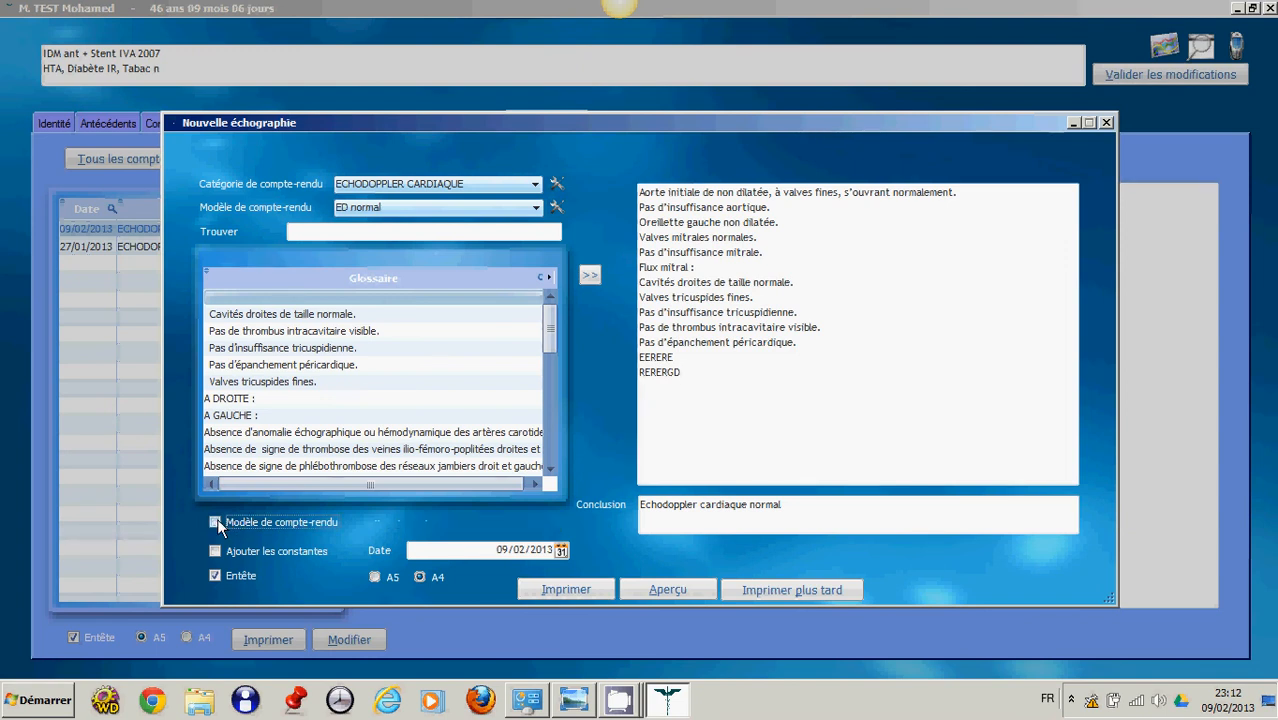
pyautogui.click(771, 592)
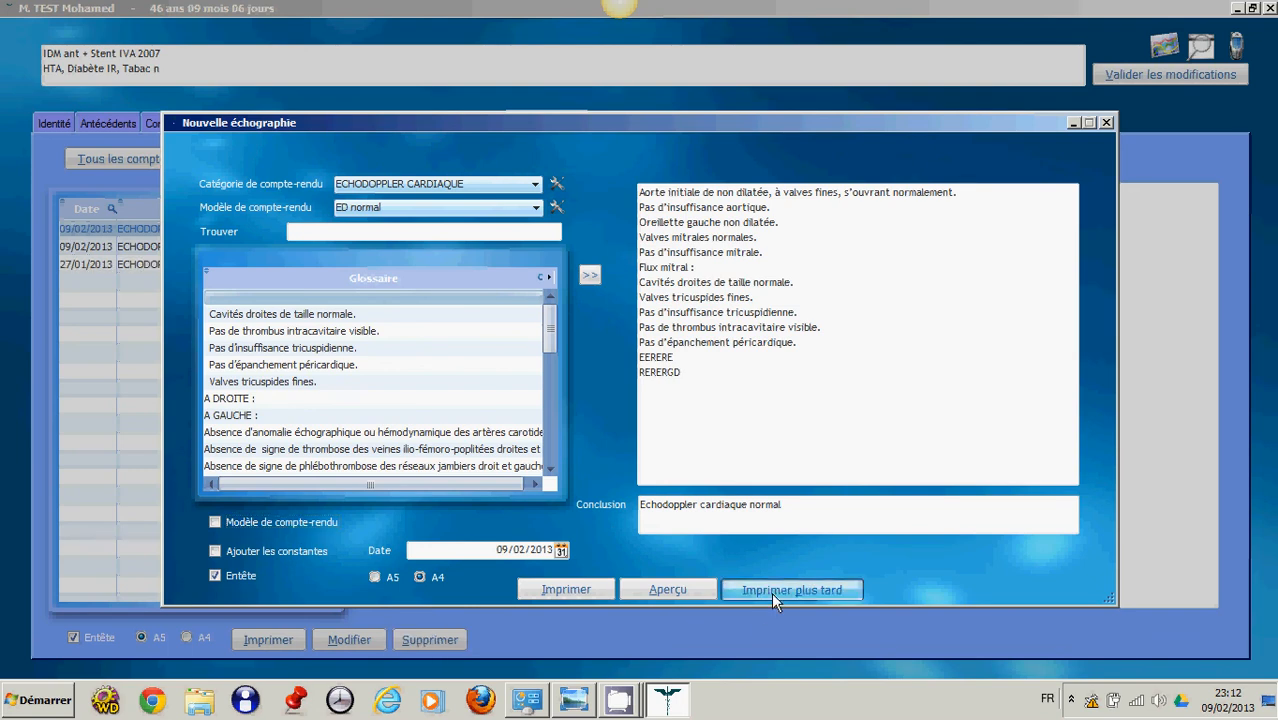
# Step: View the patient's reminders, checking the entries dated 28/01/2013 and 09/02/2013
pyautogui.click(609, 122)
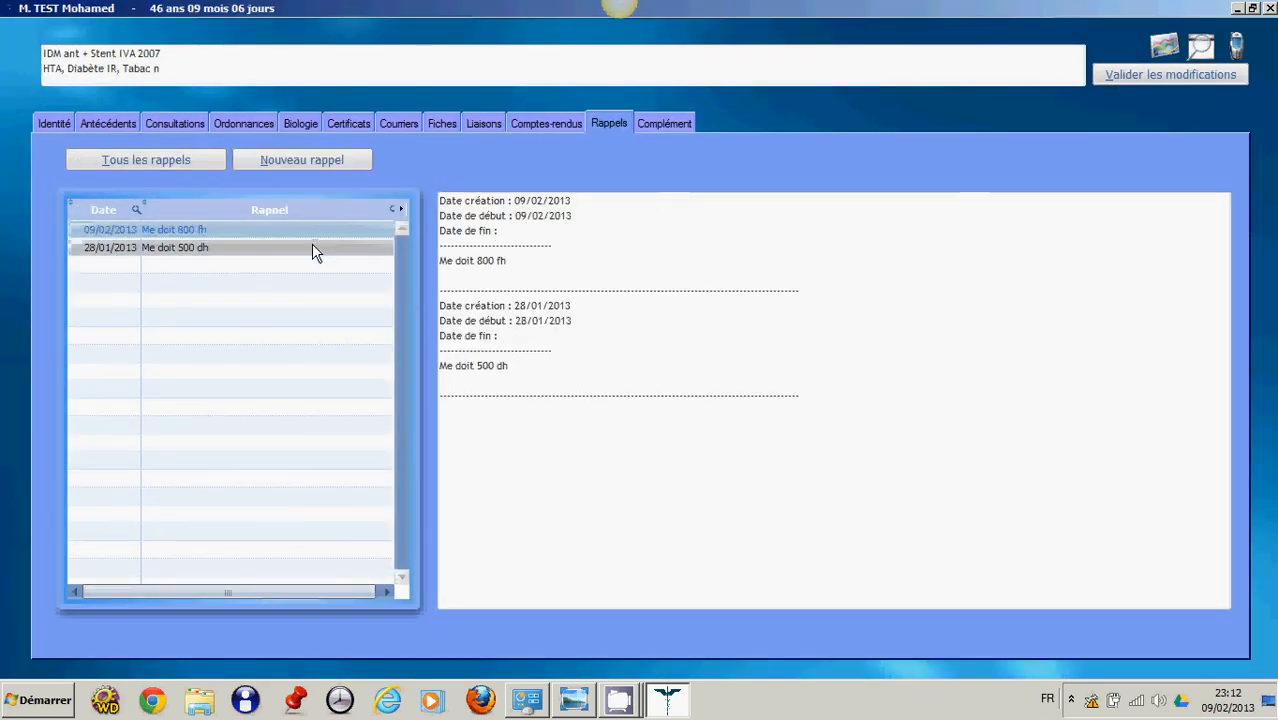
pyautogui.click(312, 246)
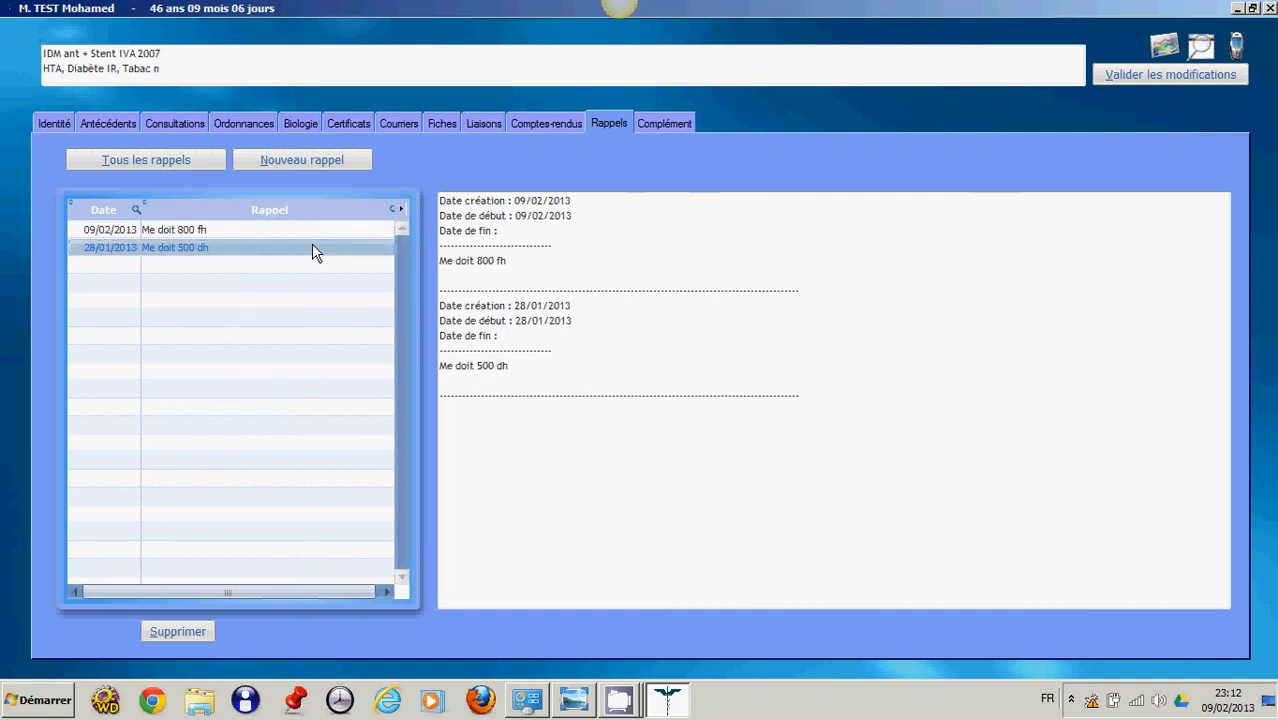
pyautogui.click(314, 230)
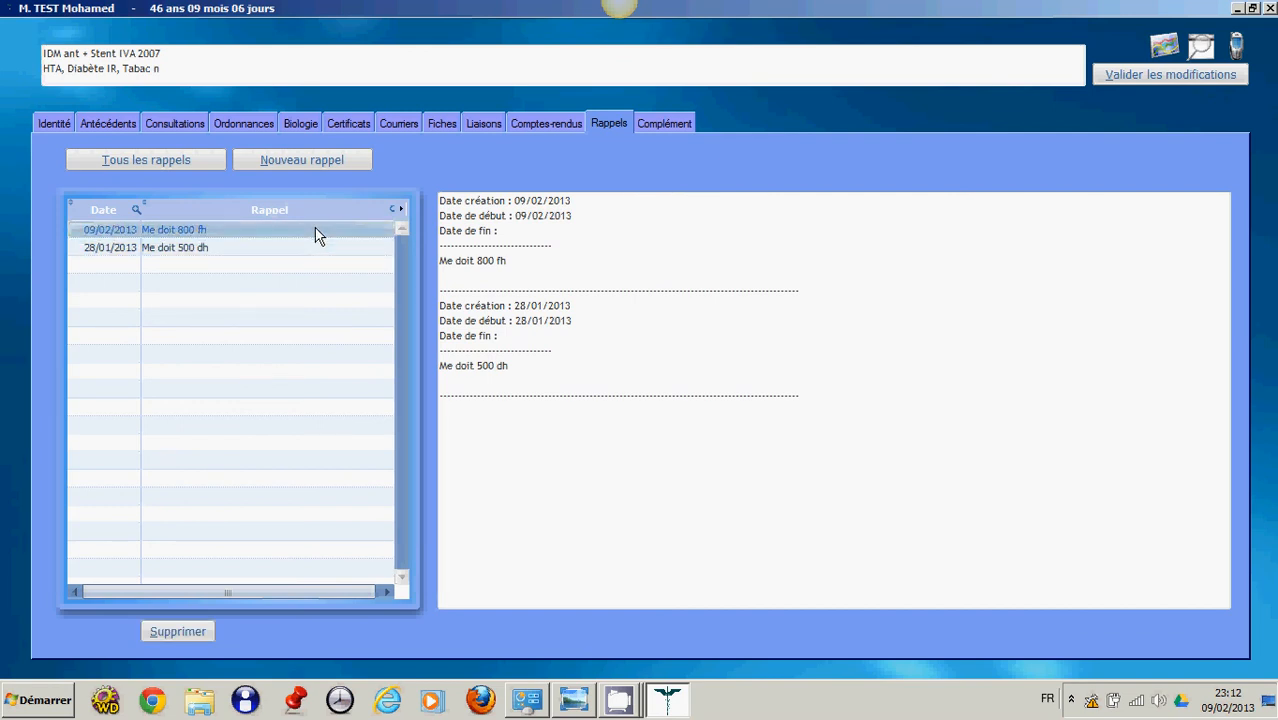
# Step: Start a new complement containing the text "FDFD" in the patient's file, and cancel it without recording
pyautogui.click(665, 124)
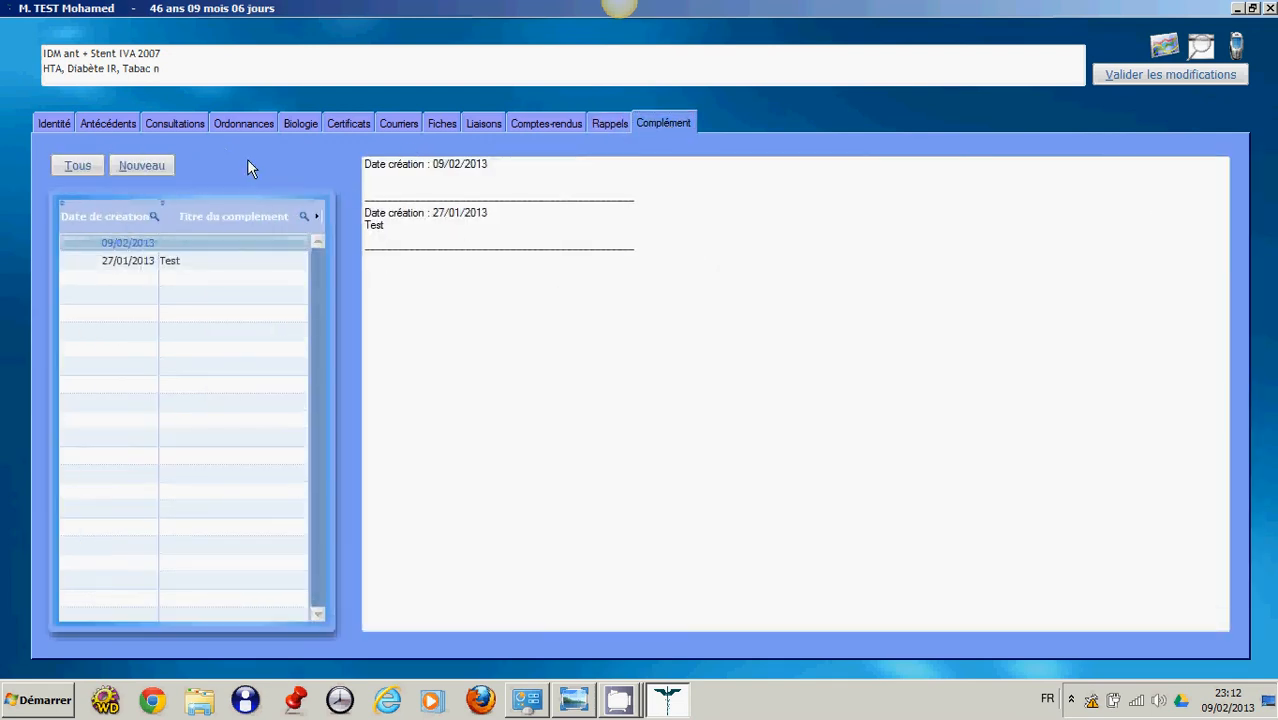
pyautogui.click(157, 167)
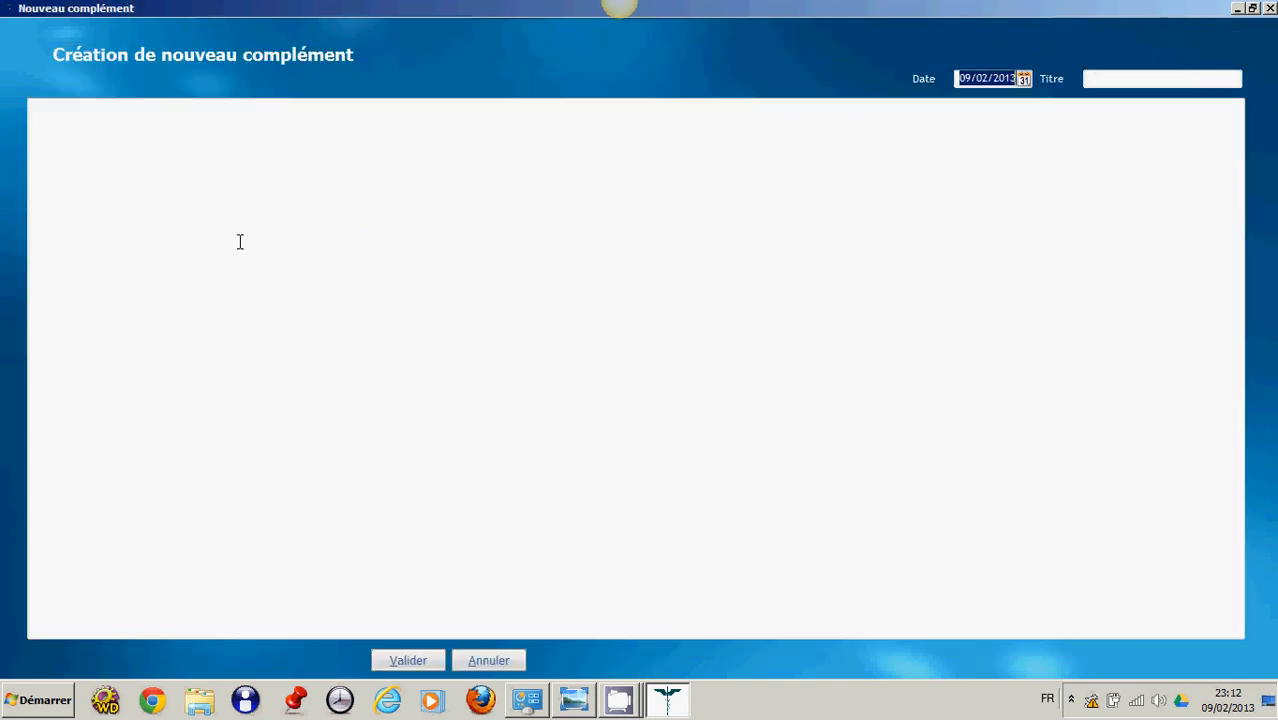
pyautogui.write('FDFD')
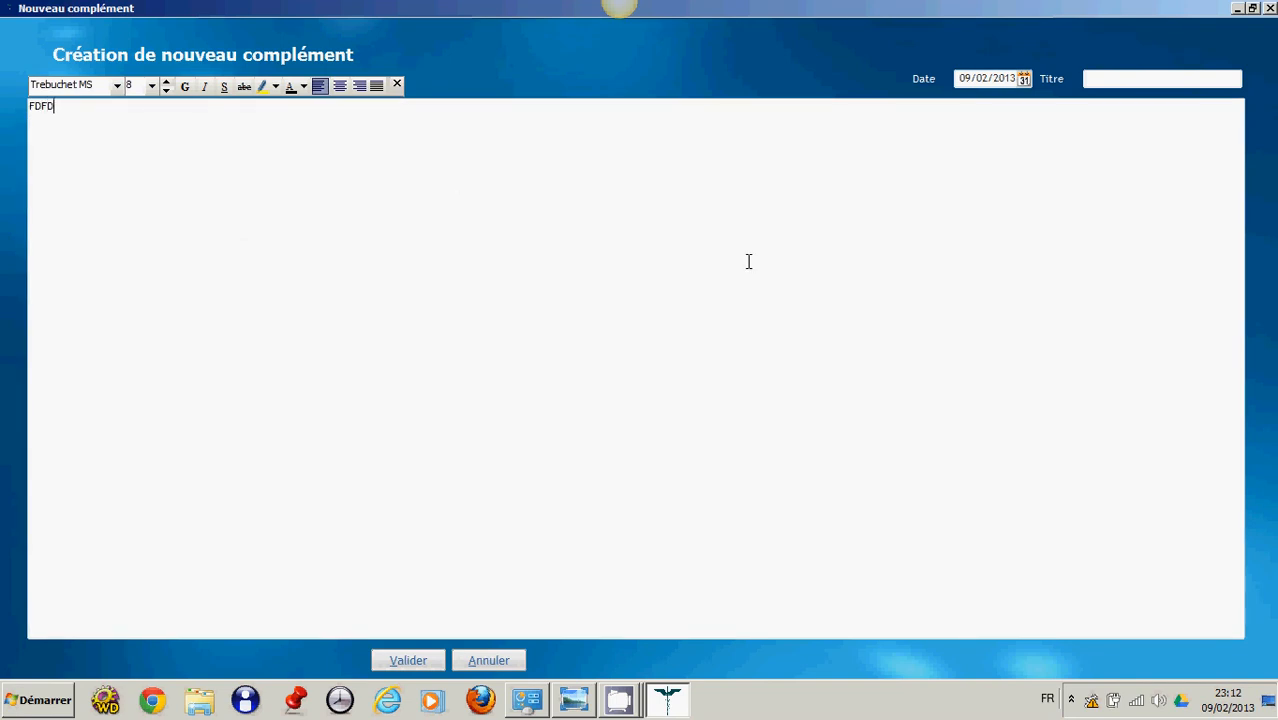
pyautogui.click(505, 664)
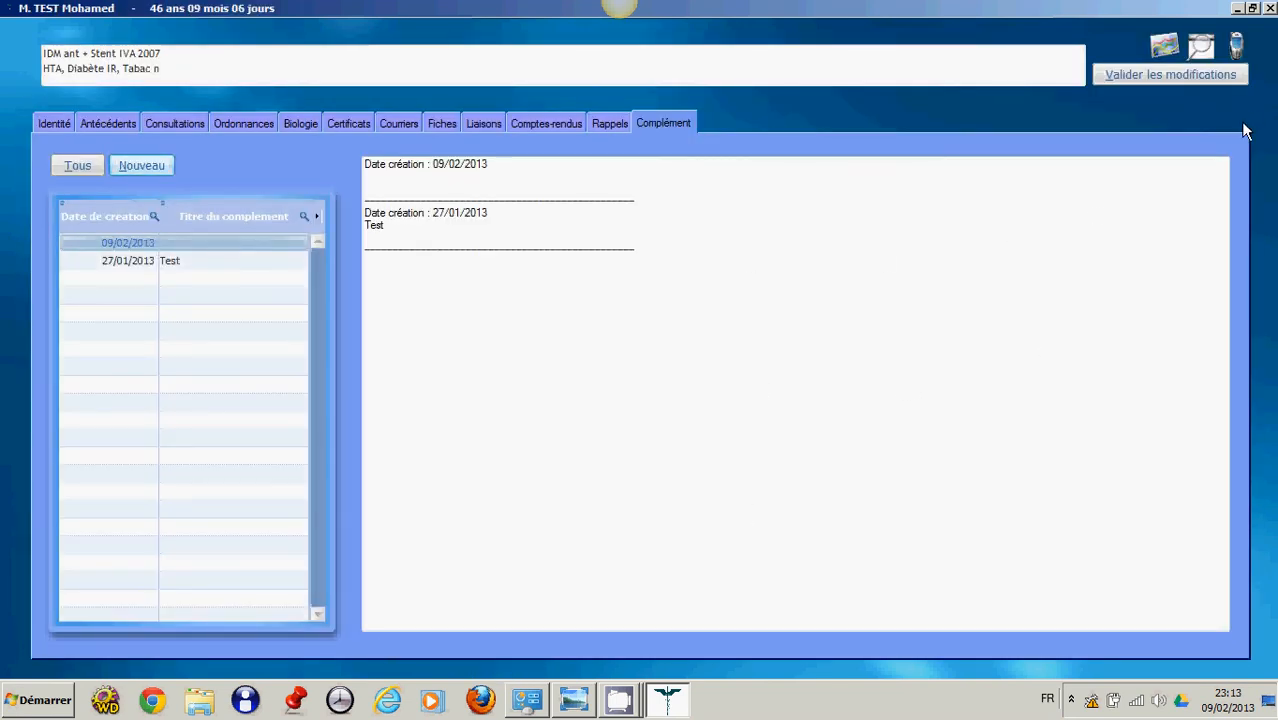
# Step: Close the test patient's file and the list of patient files
pyautogui.click(1270, 9)
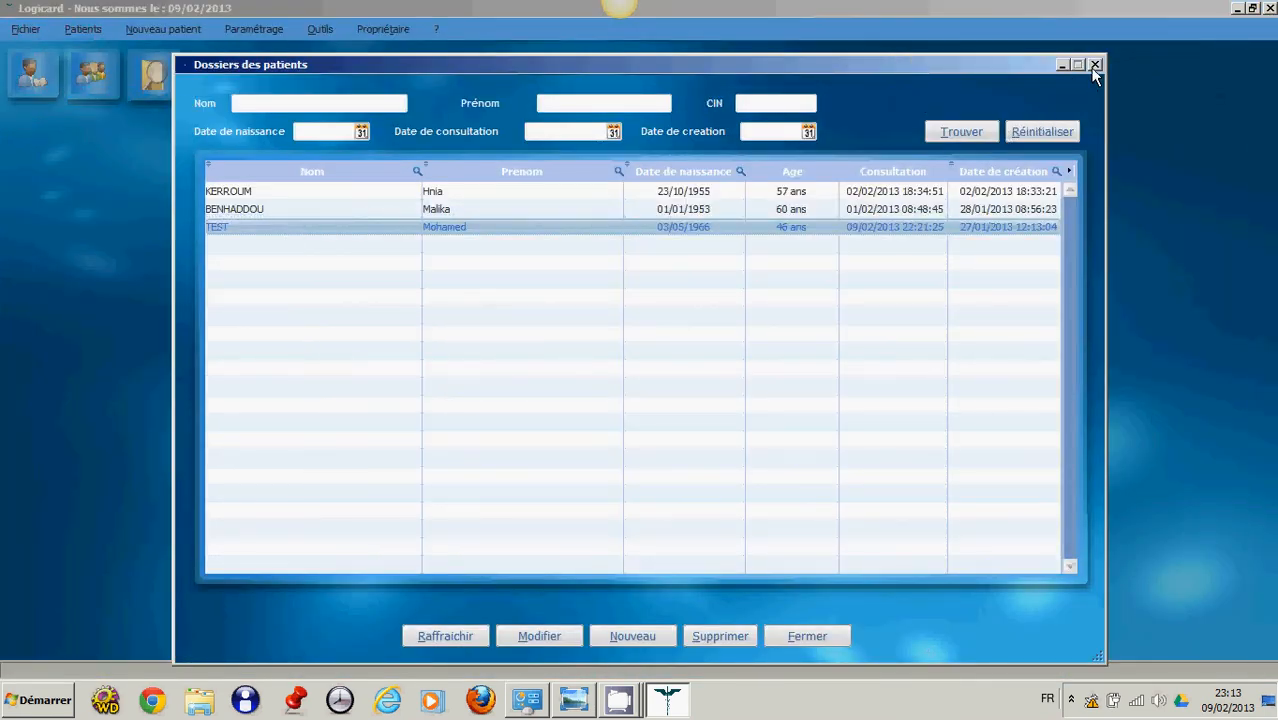
pyautogui.click(1094, 65)
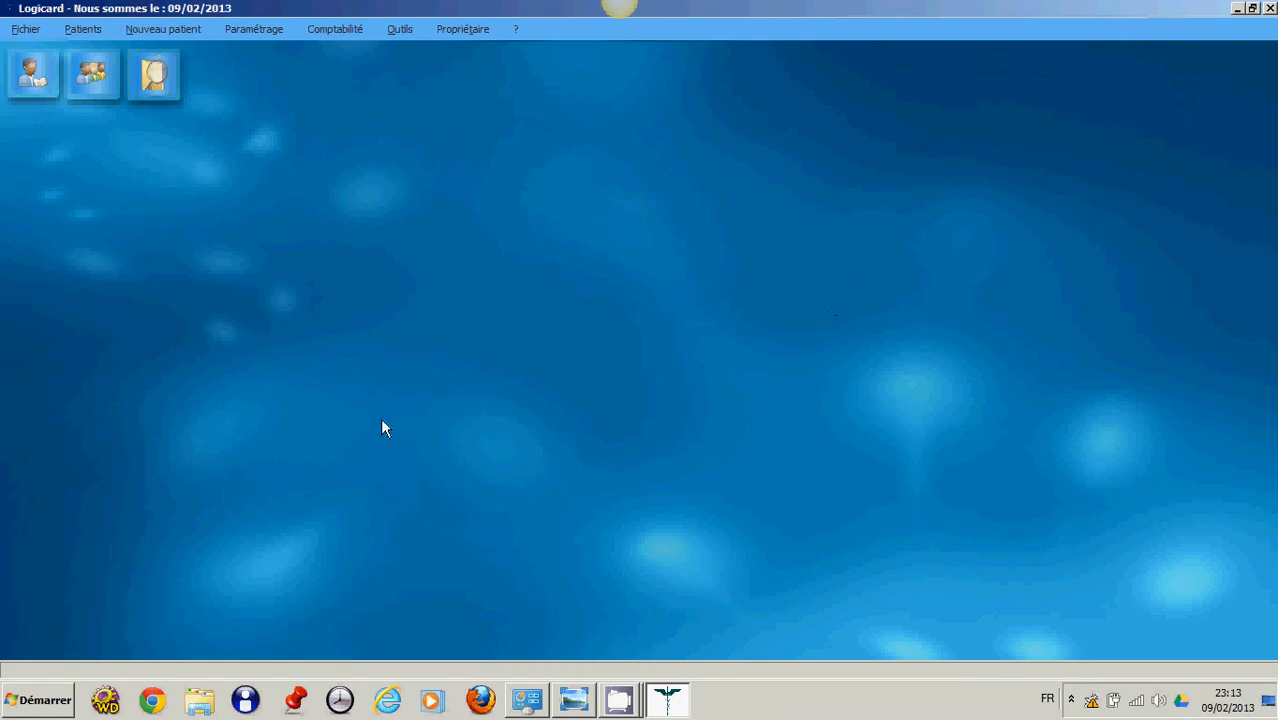
pyautogui.click(48, 708)
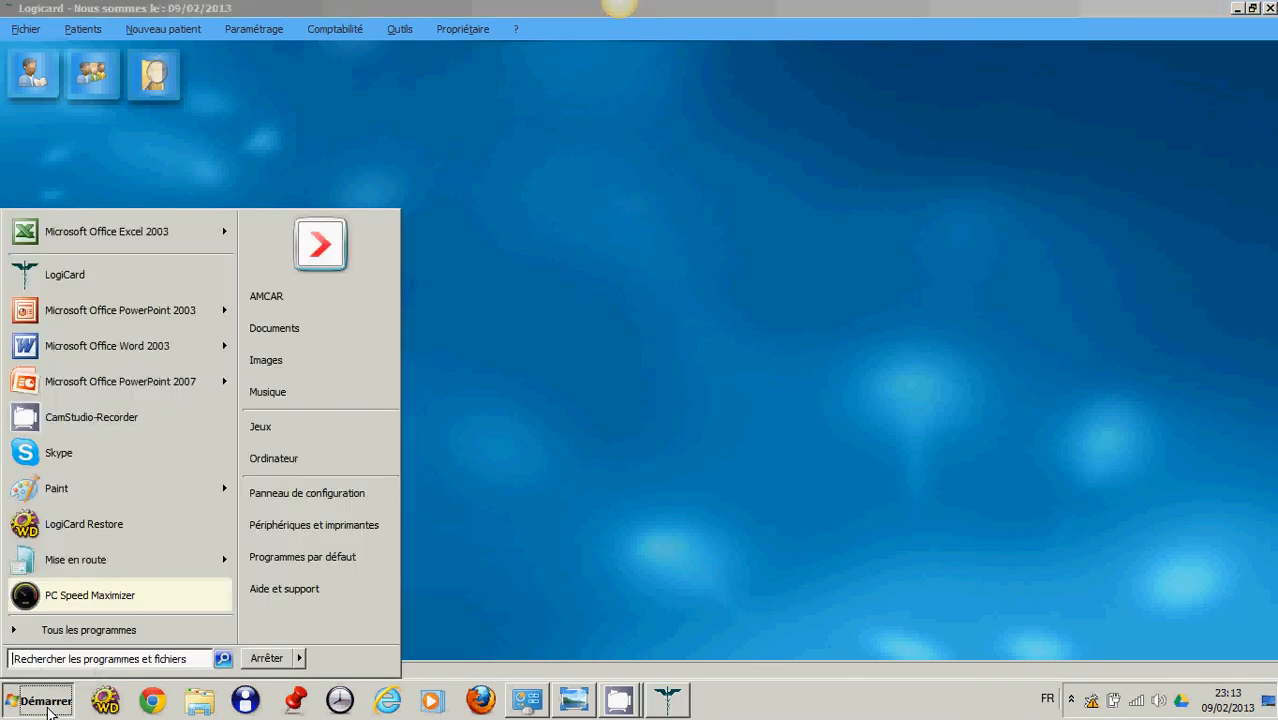
pyautogui.click(110, 531)
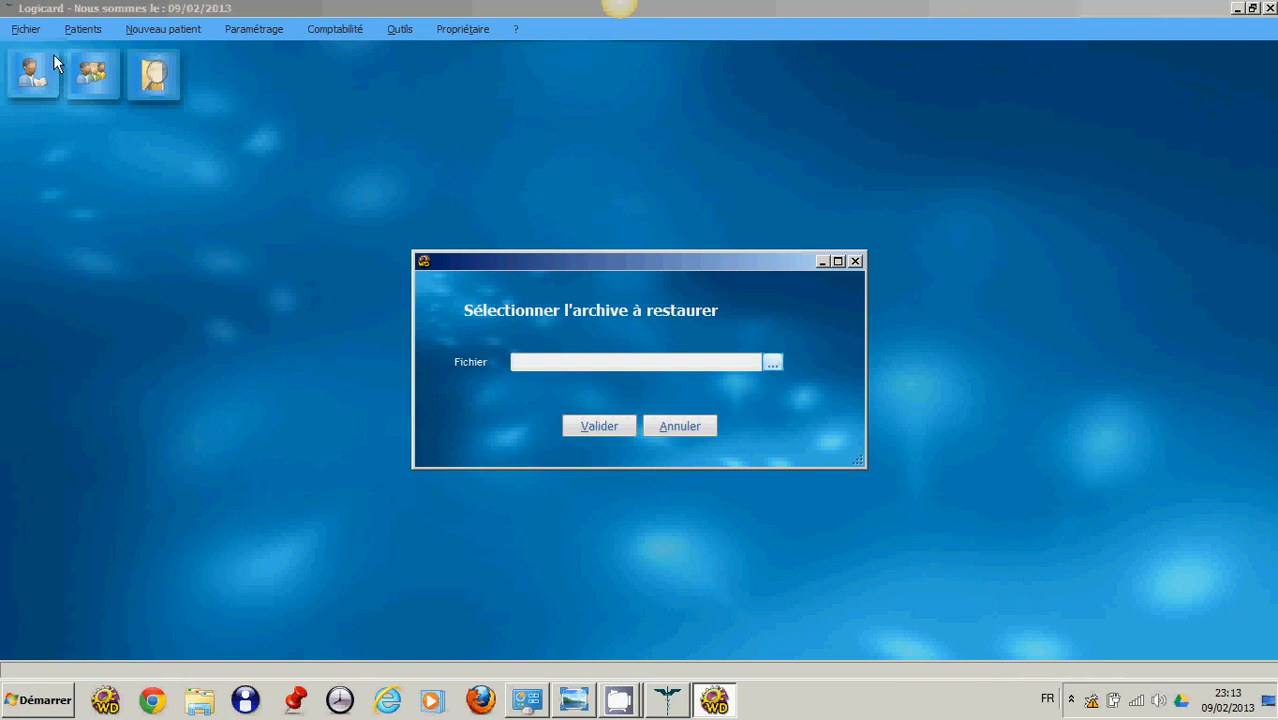
pyautogui.click(771, 362)
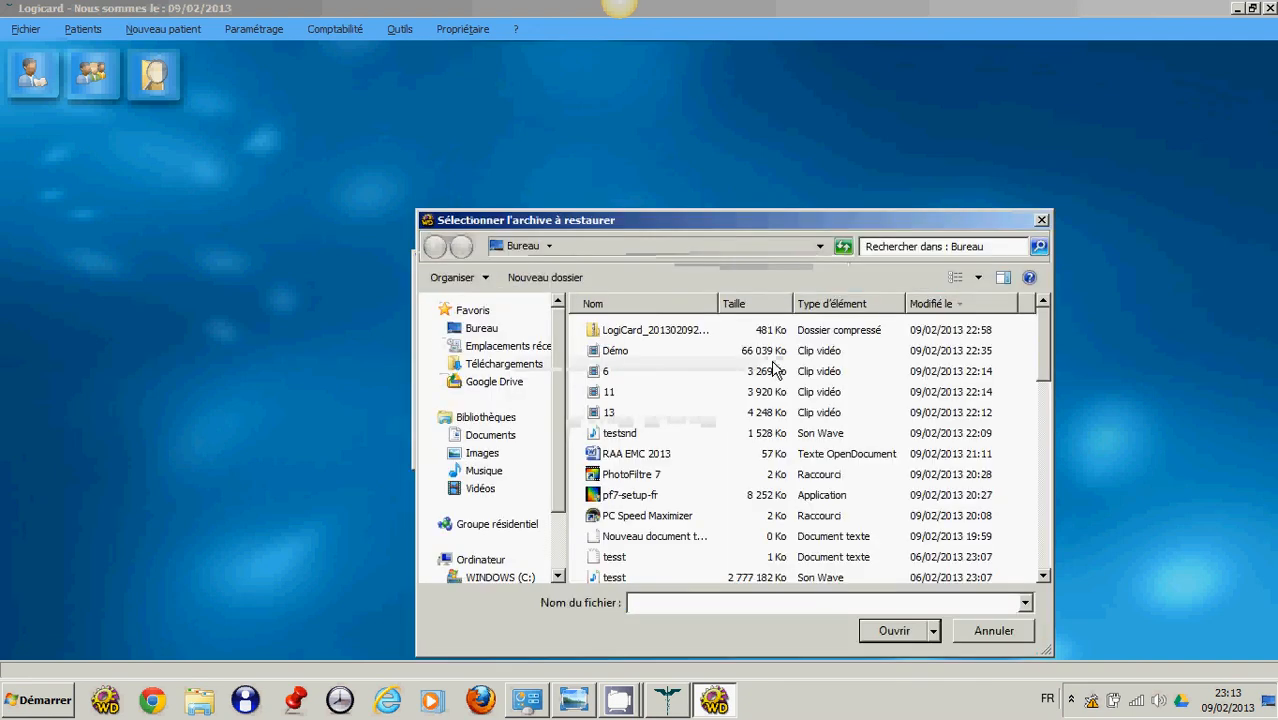
pyautogui.click(680, 336)
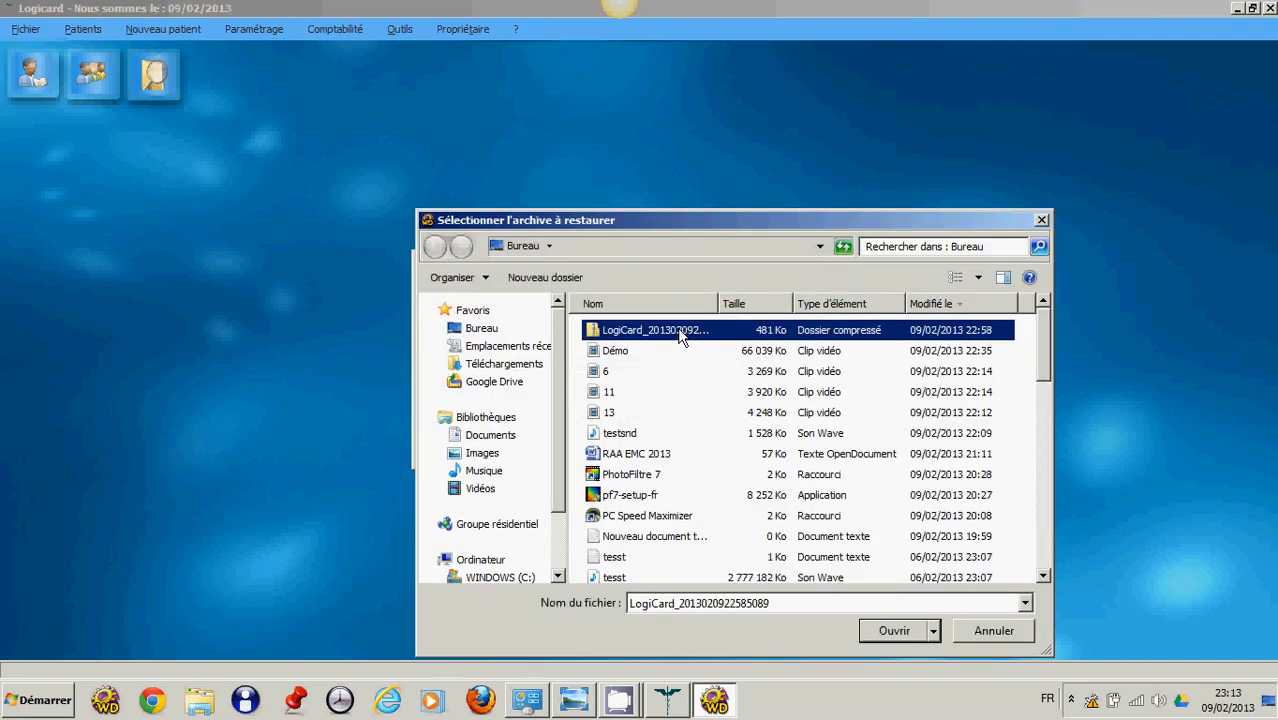
pyautogui.click(892, 634)
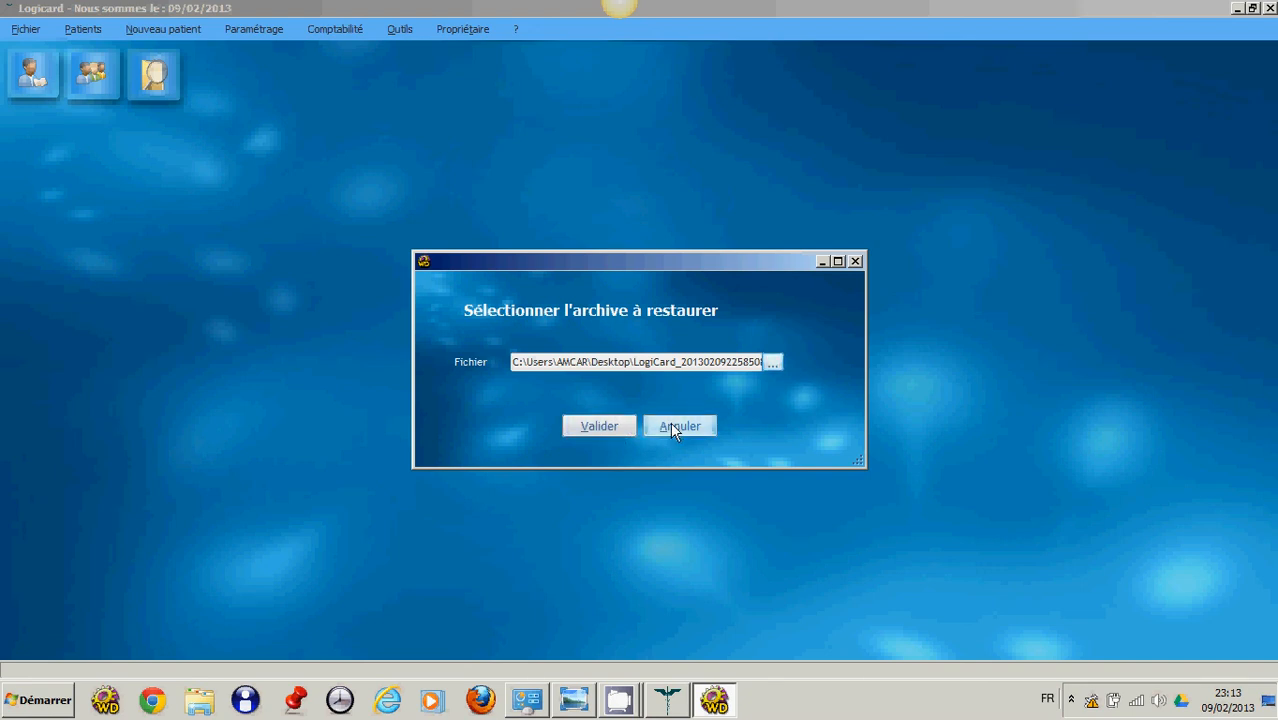
pyautogui.click(855, 261)
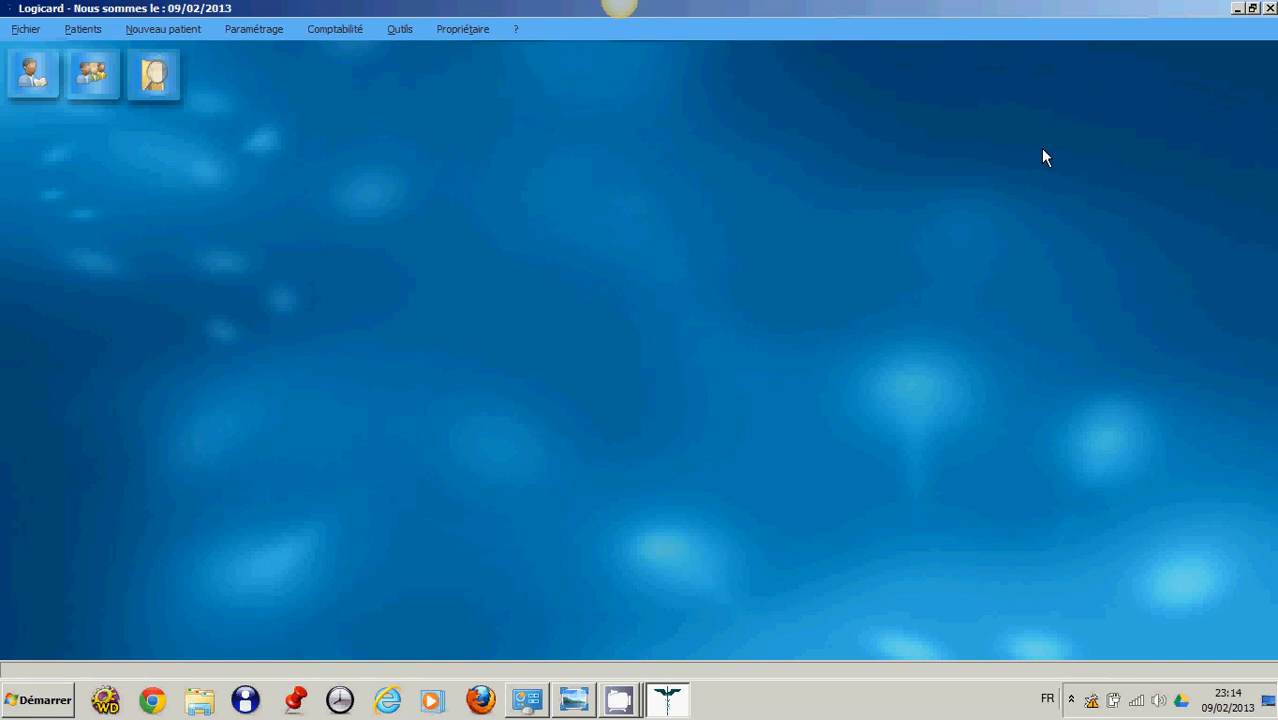
# Step: Minimise the main program window to return to the desktop
pyautogui.click(1237, 10)
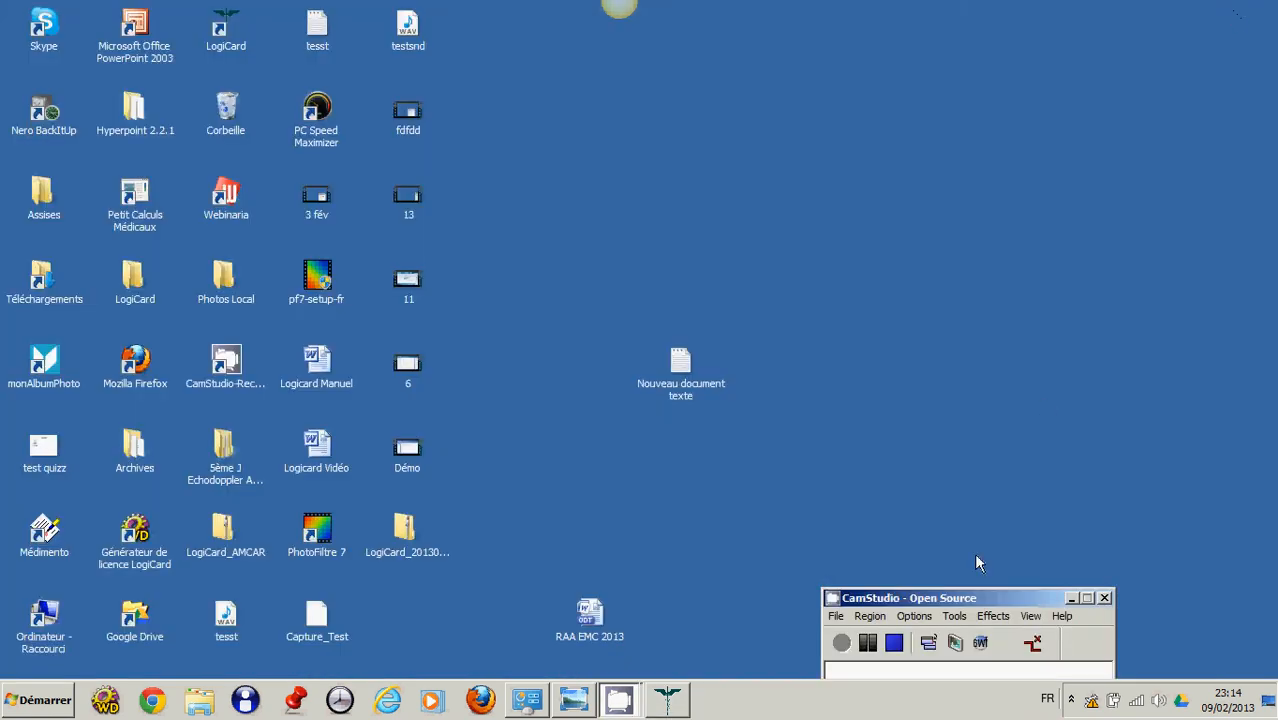